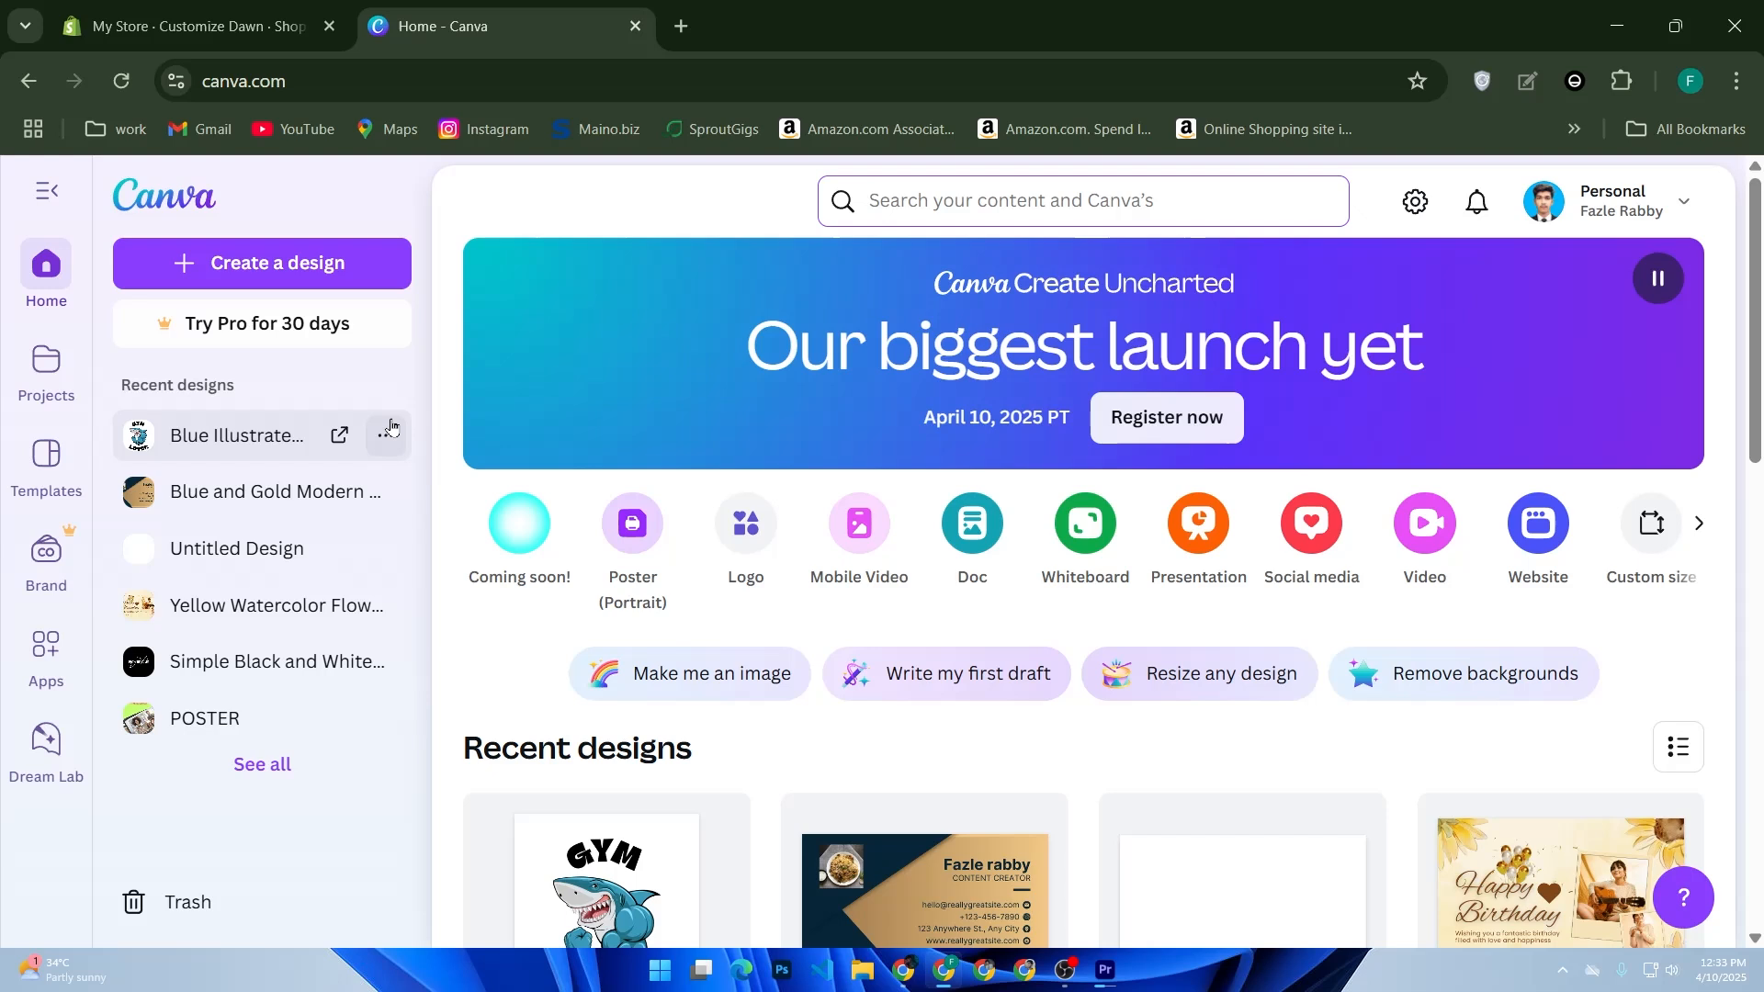
# Create a blank Instagram Story video design (1080 × 1920 px) and show the uploaded images.
pyautogui.click(329, 279)
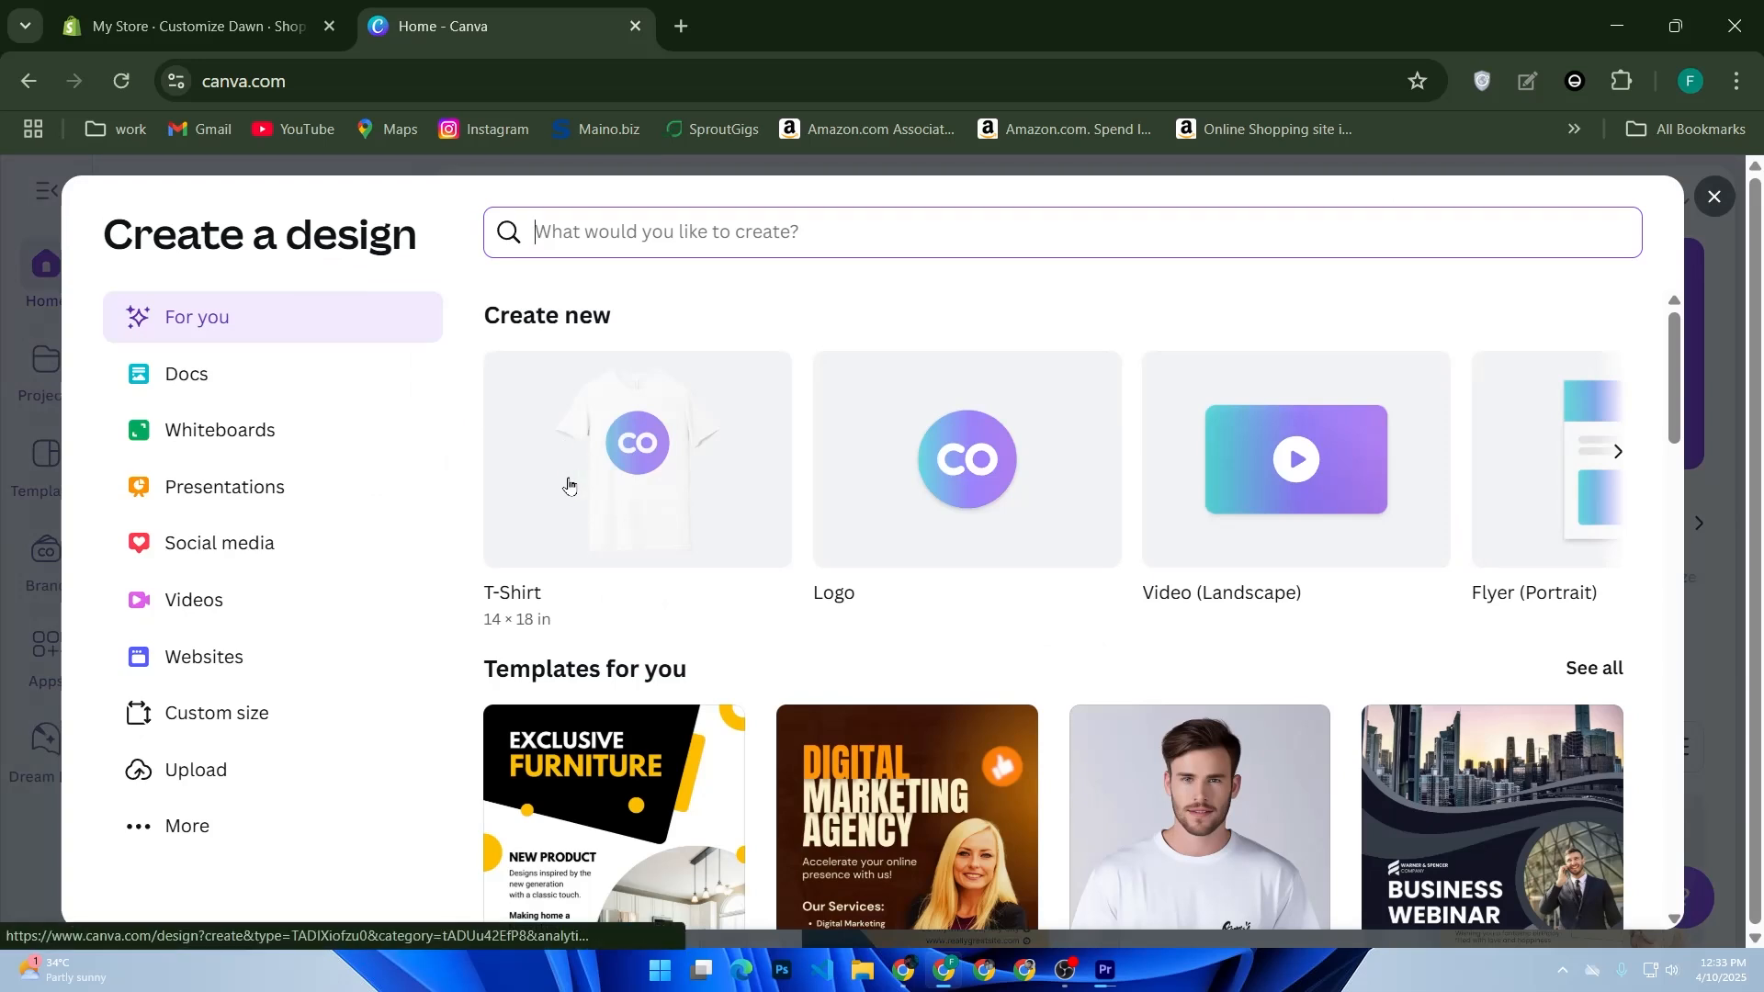
pyautogui.click(326, 609)
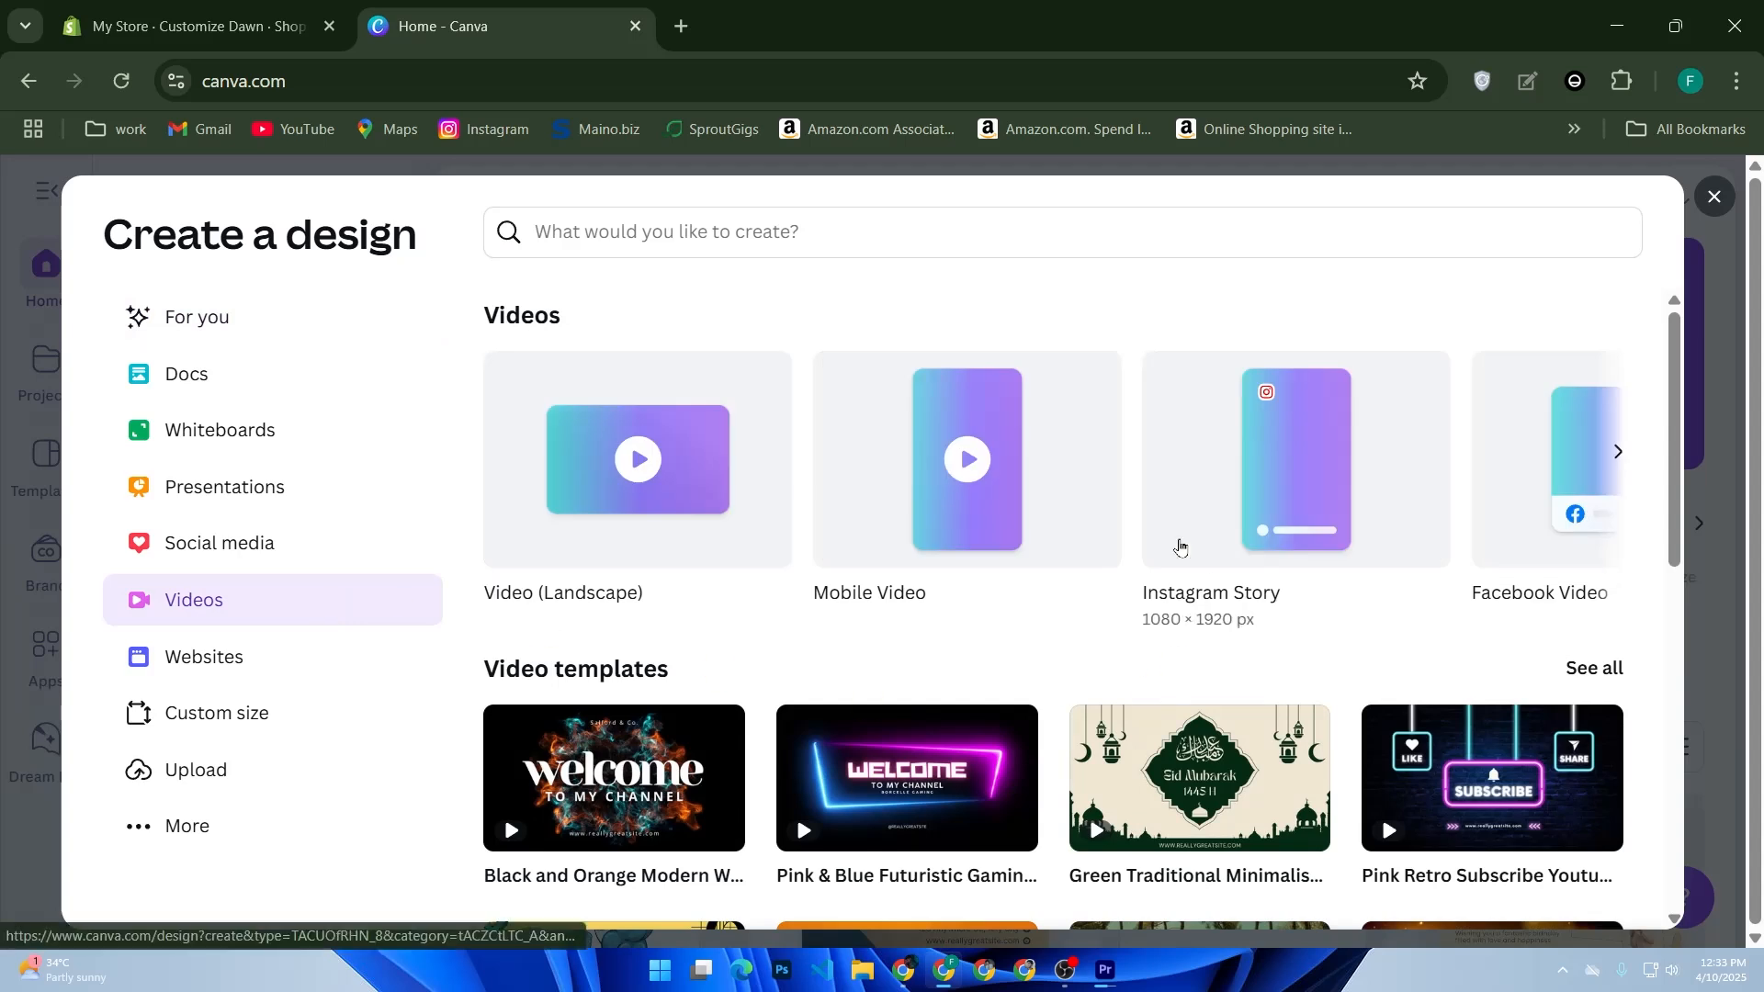
pyautogui.click(1180, 547)
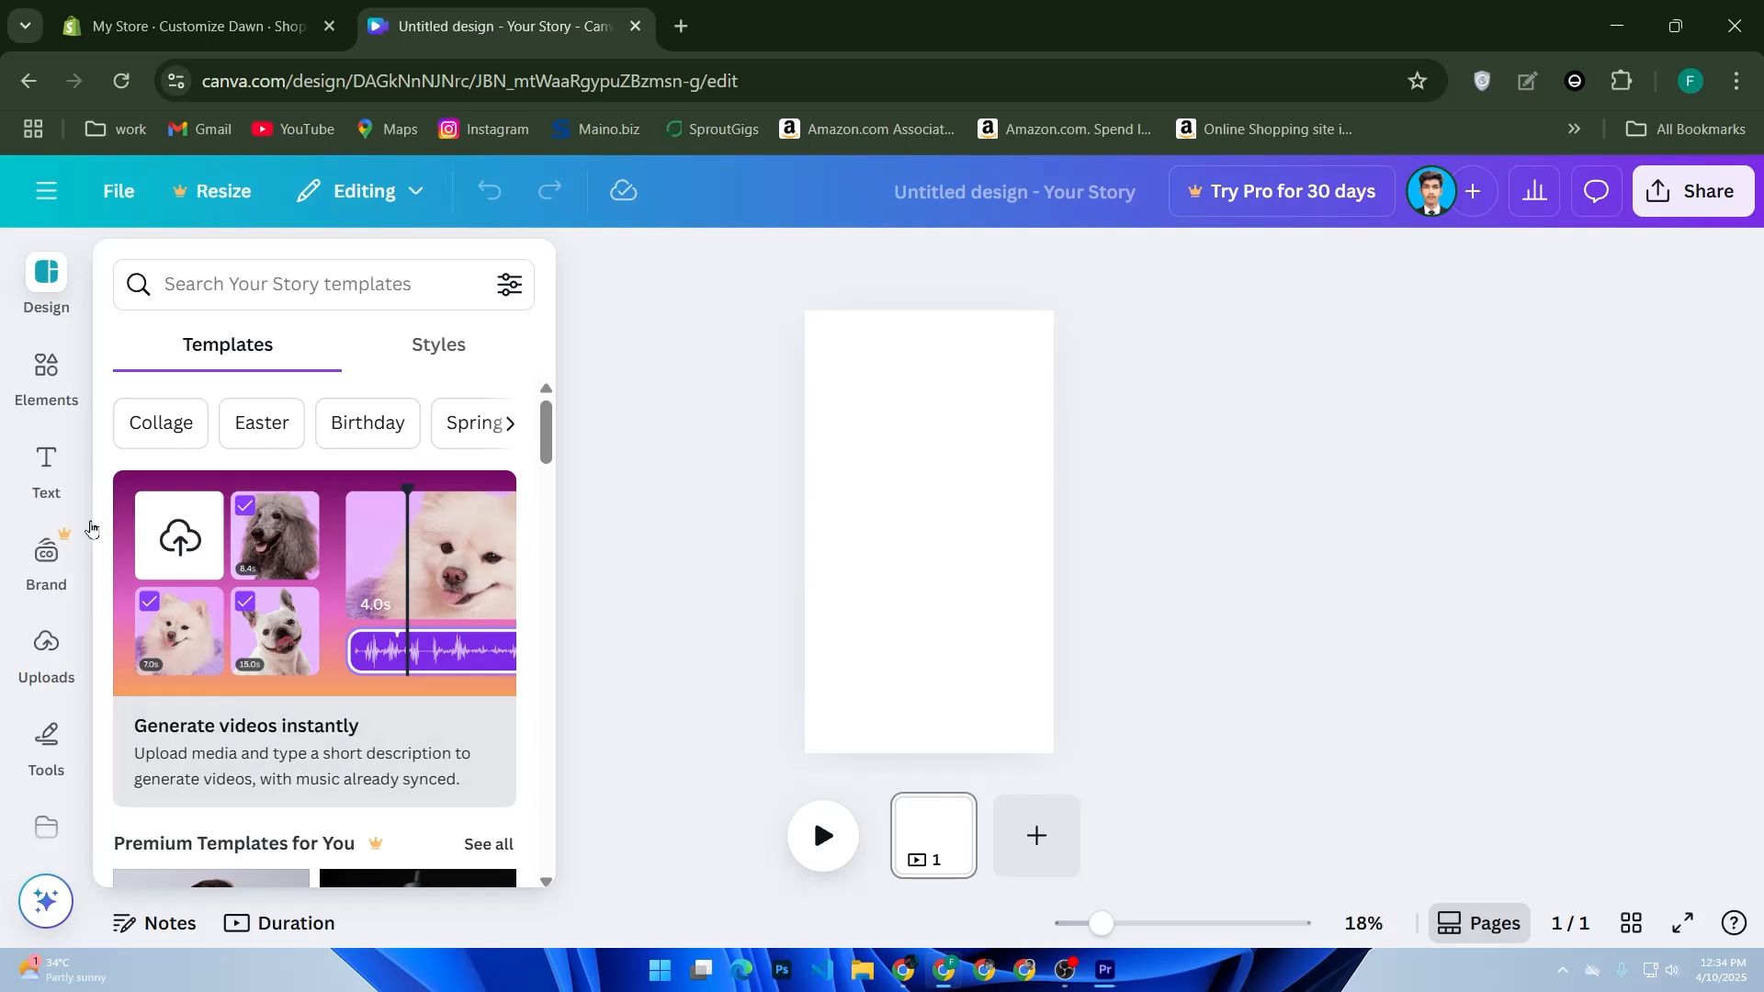
pyautogui.click(47, 650)
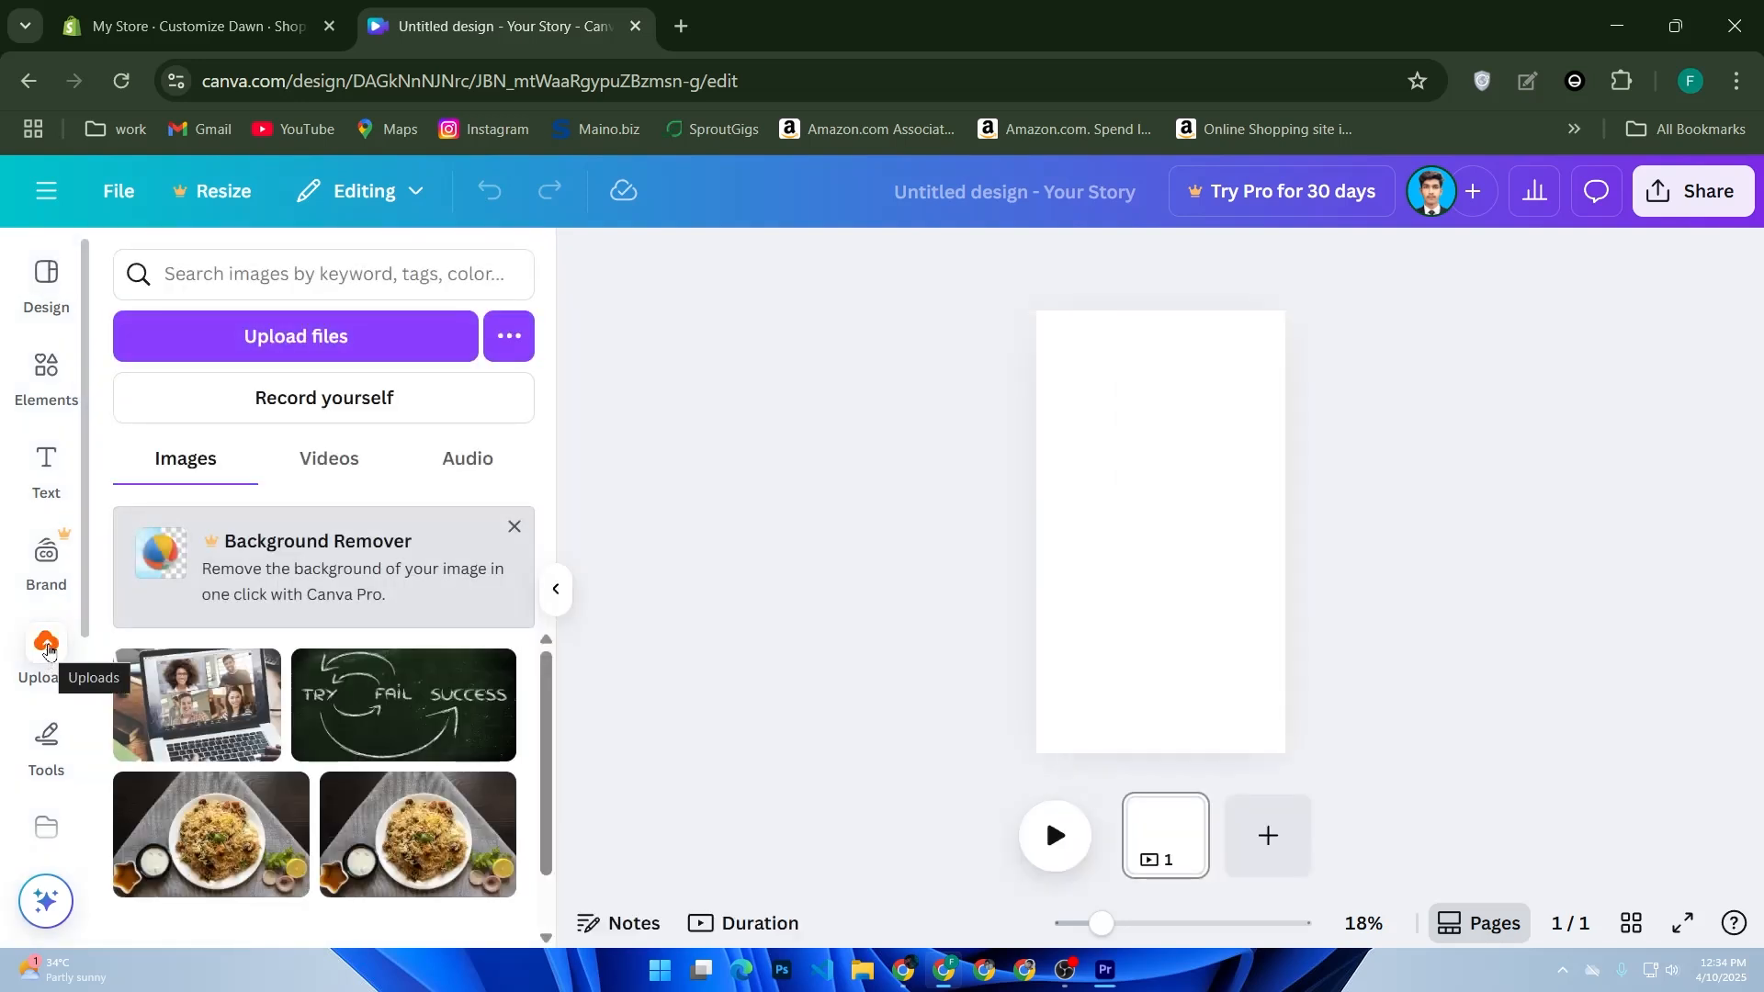
pyautogui.click(353, 350)
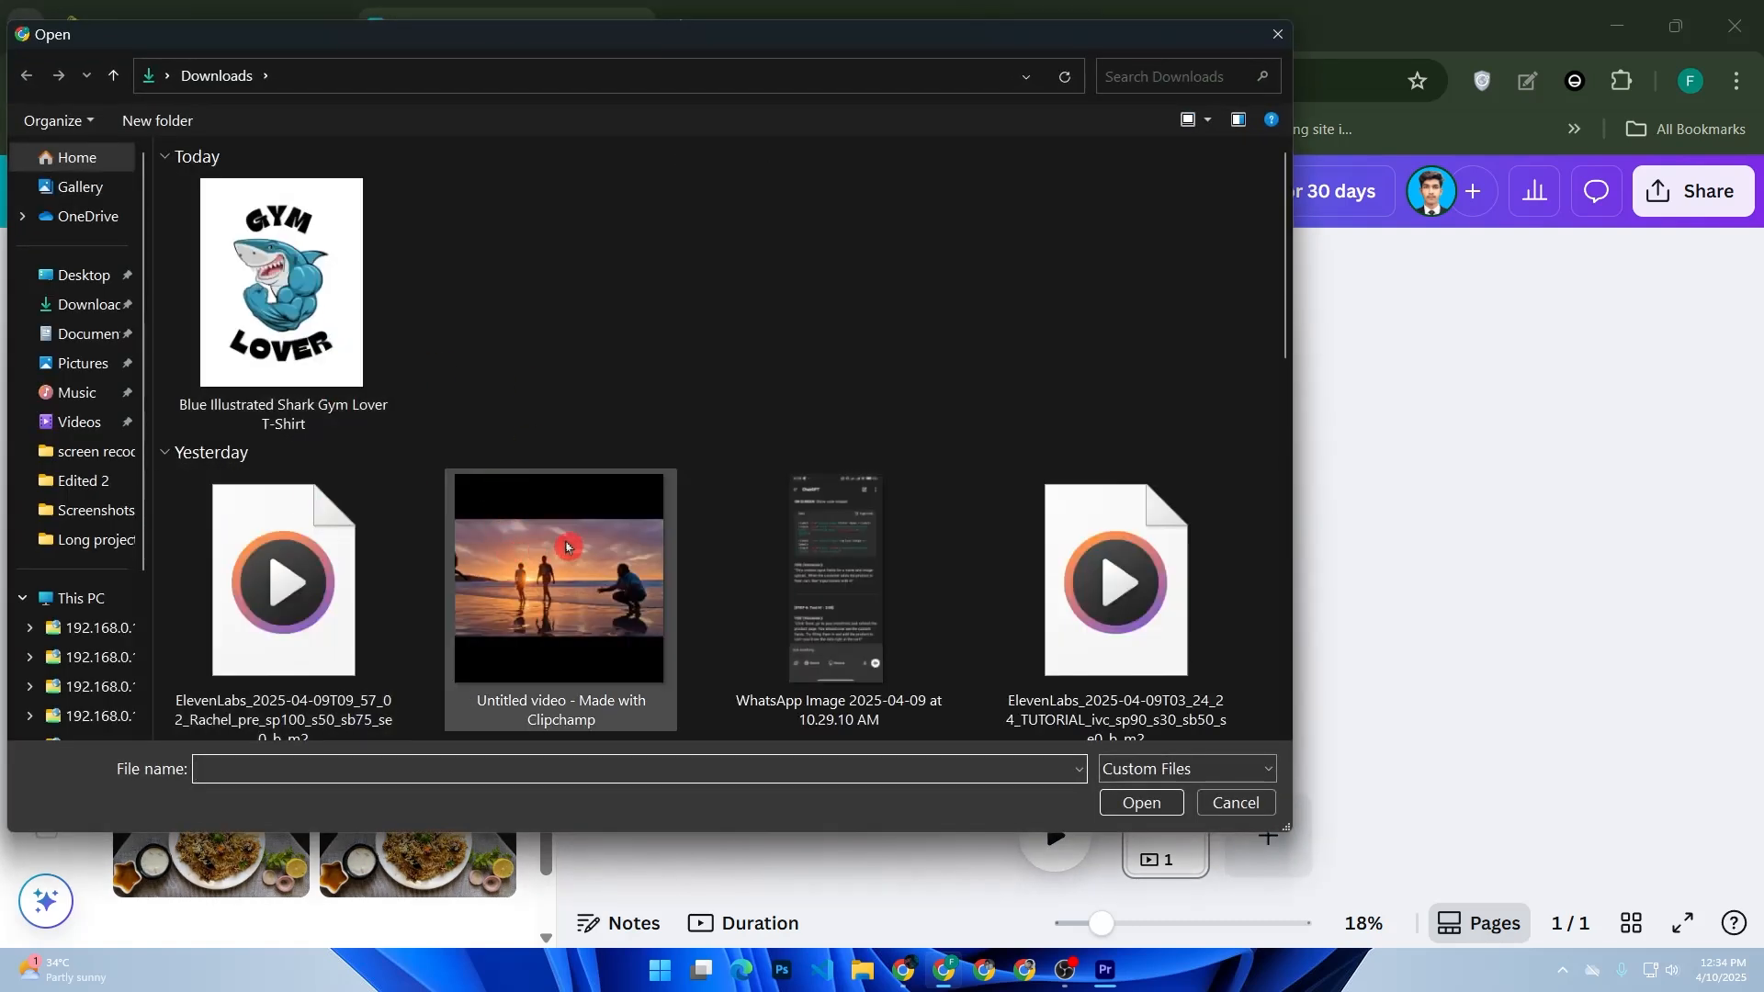
pyautogui.scroll(-5, 957, 531)
pyautogui.scroll(3, 928, 489)
pyautogui.click(1235, 803)
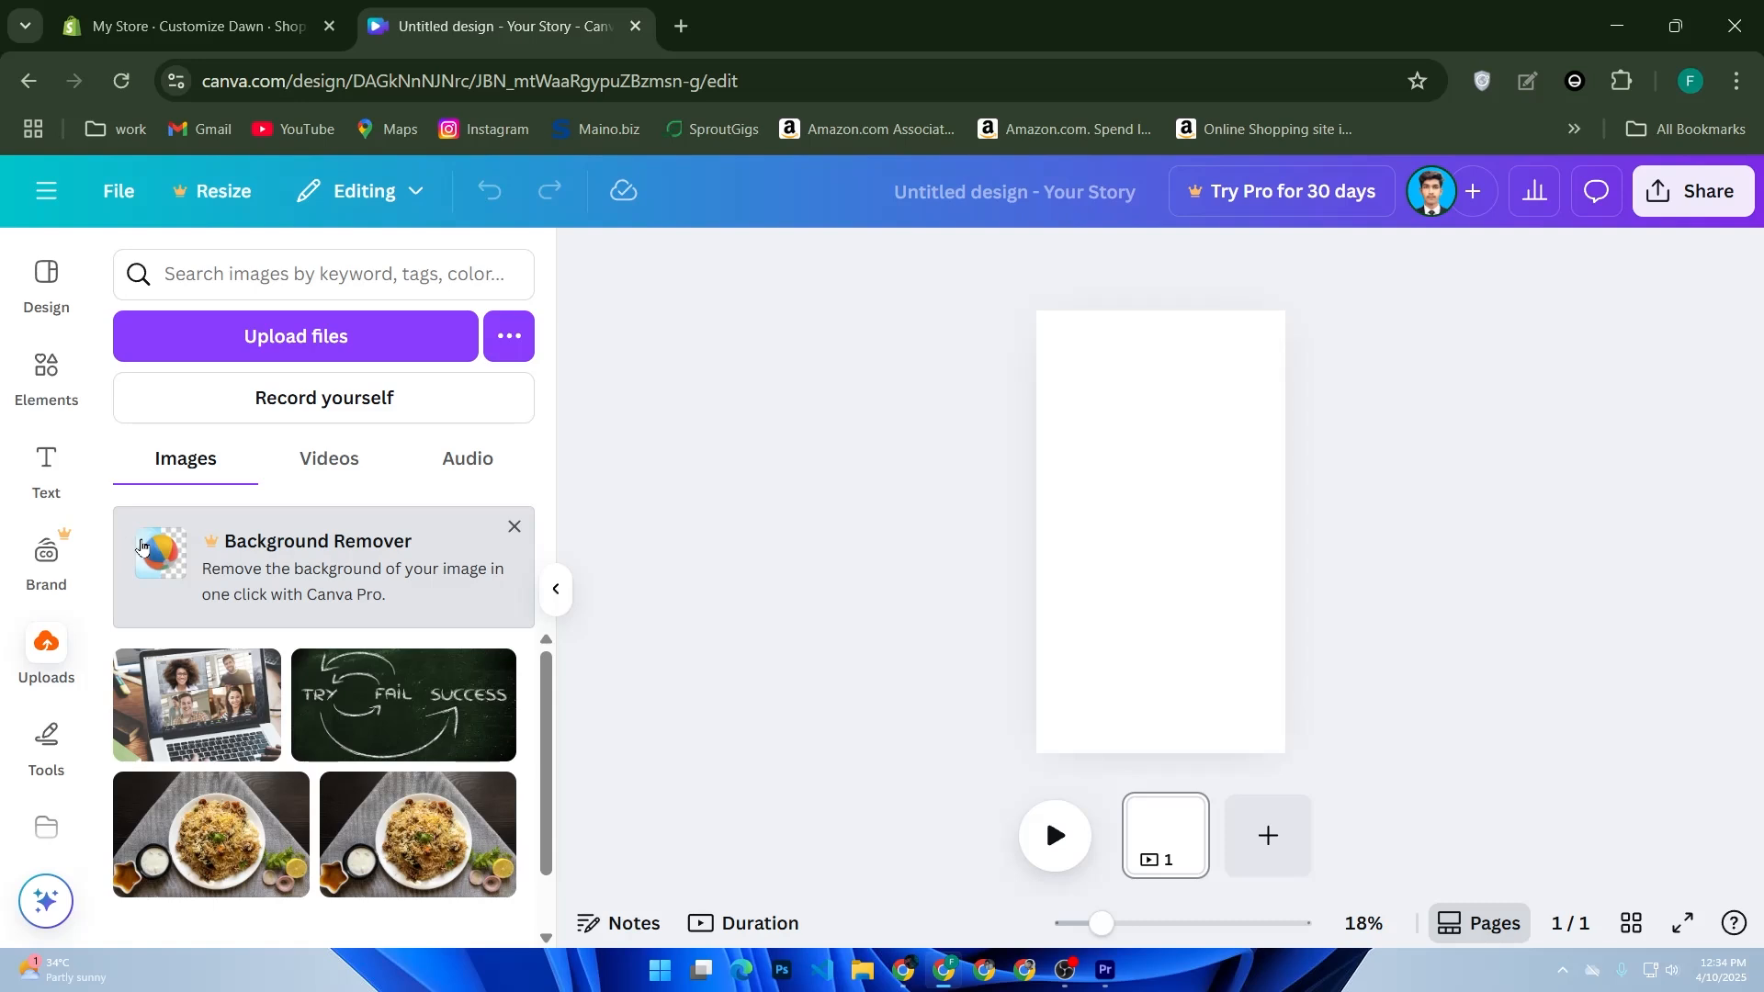
# Place the uploaded rice dish photo on the page and rotate it 90° counterclockwise into portrait orientation.
pyautogui.scroll(-2, 236, 720)
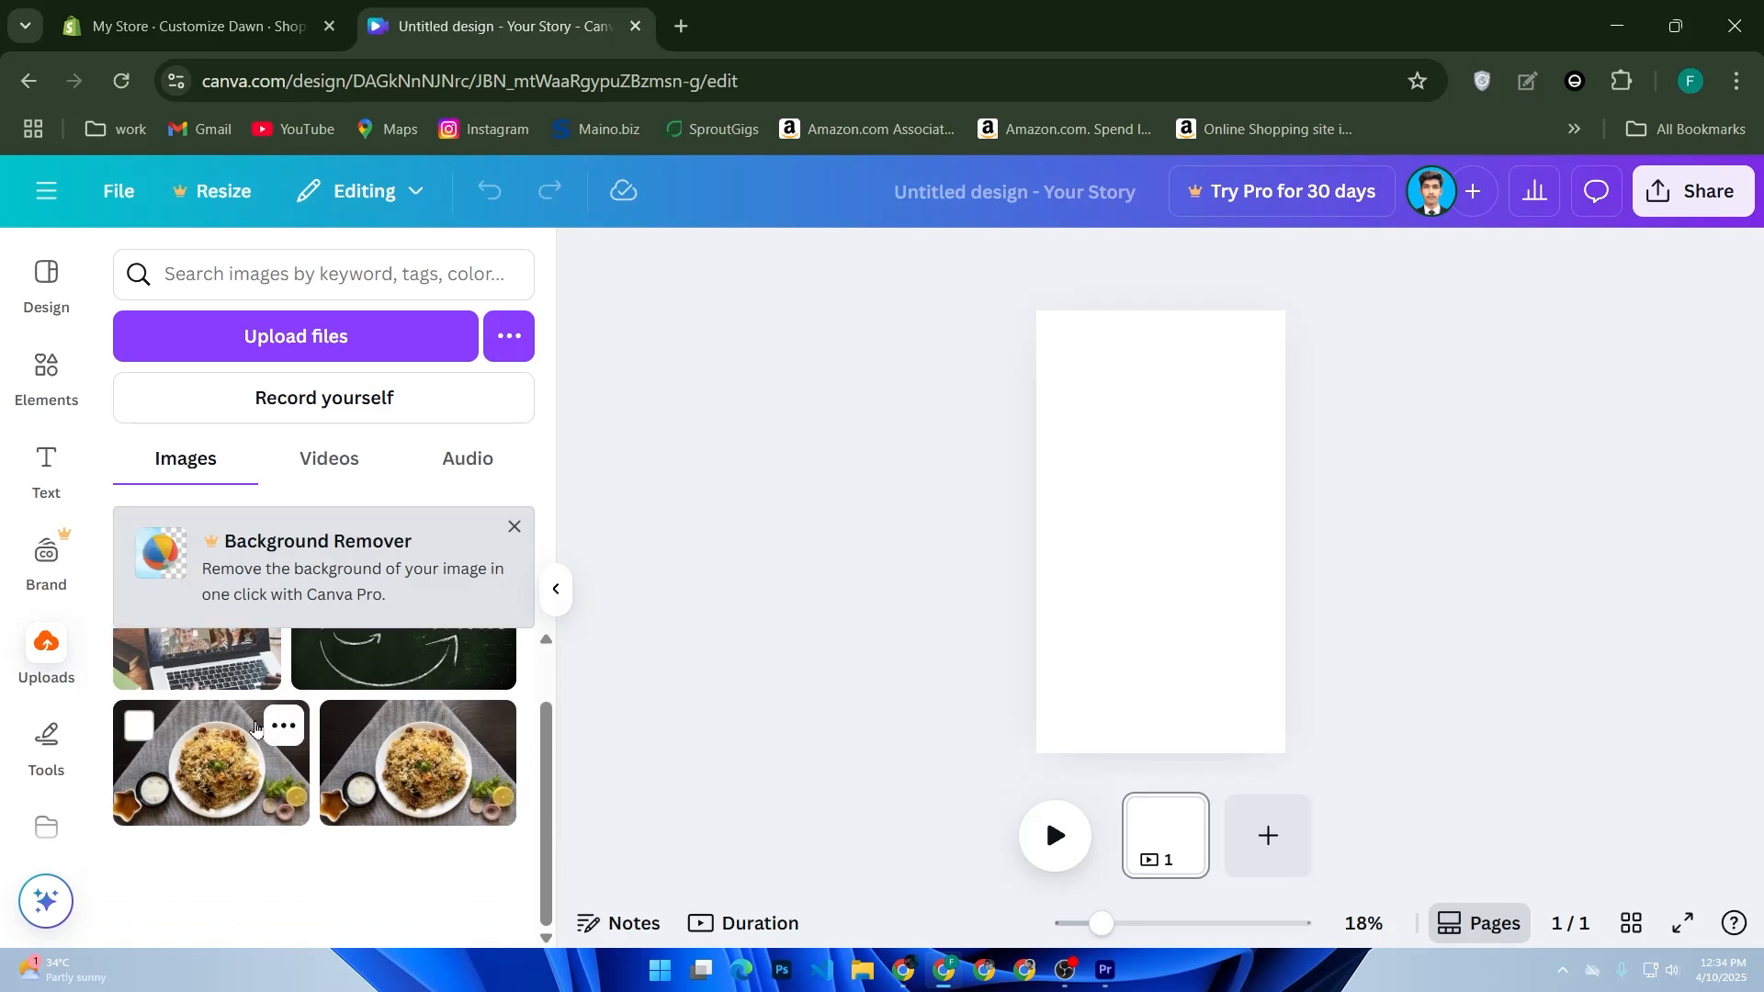
pyautogui.moveTo(255, 728); pyautogui.dragTo(1194, 450)
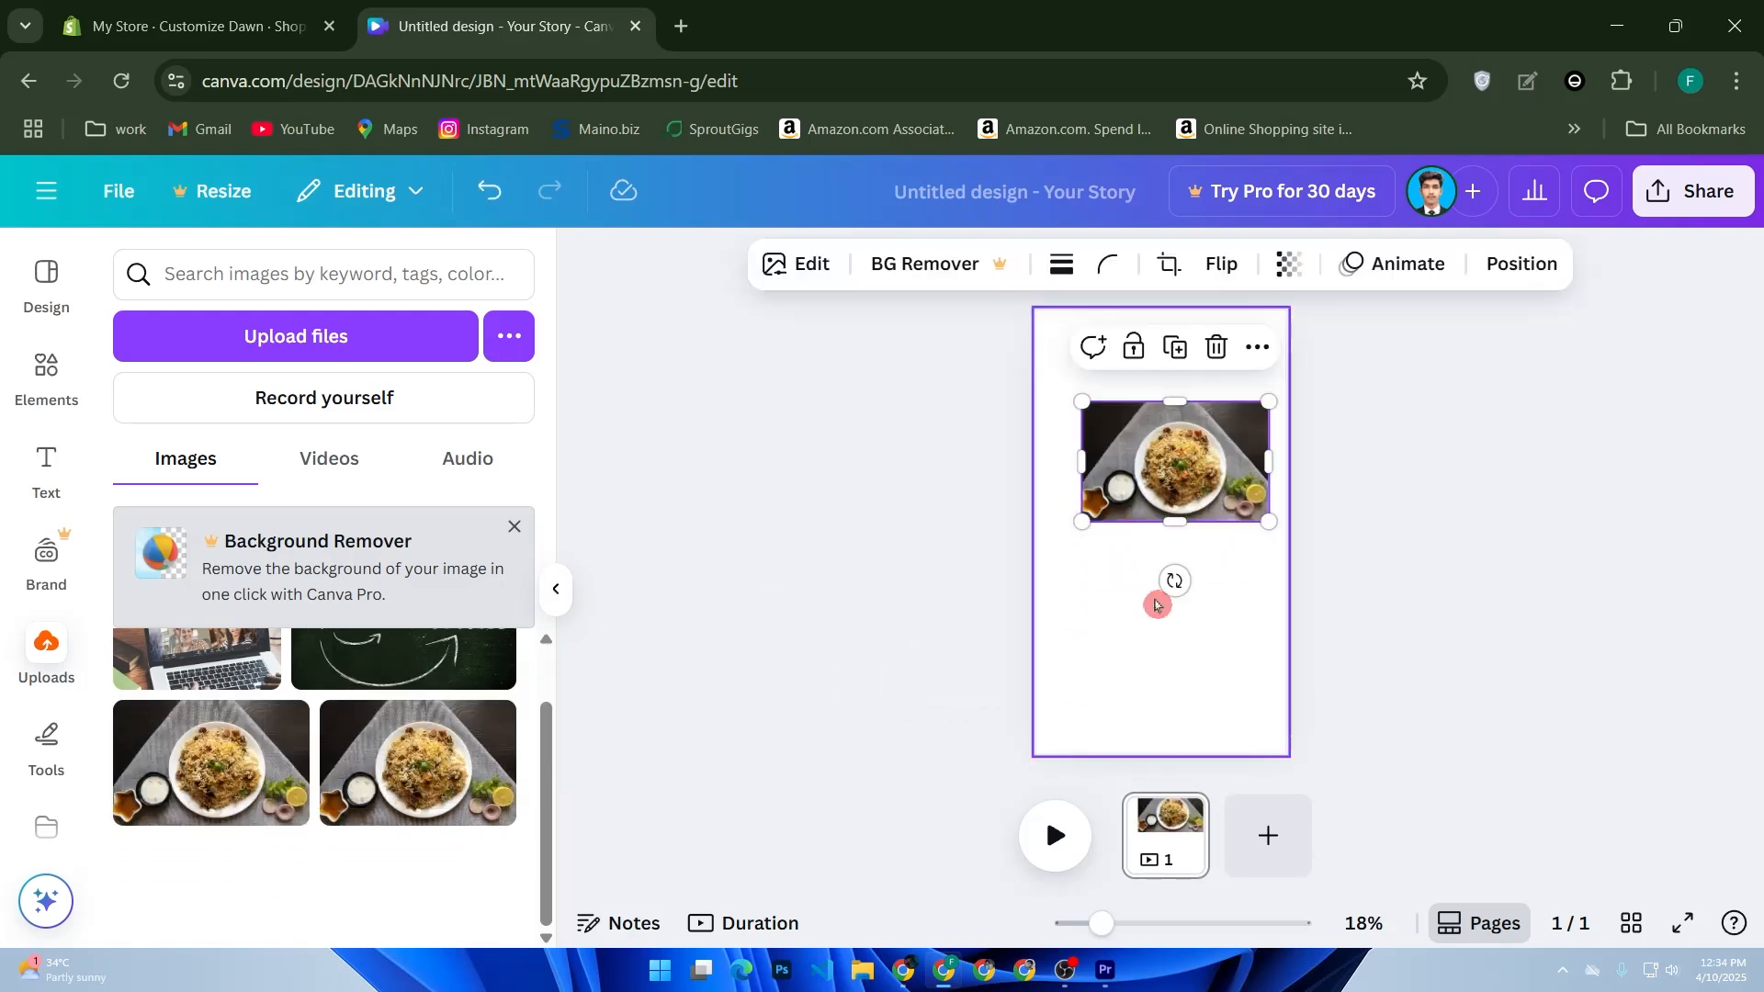
pyautogui.moveTo(1174, 581); pyautogui.dragTo(1339, 473)
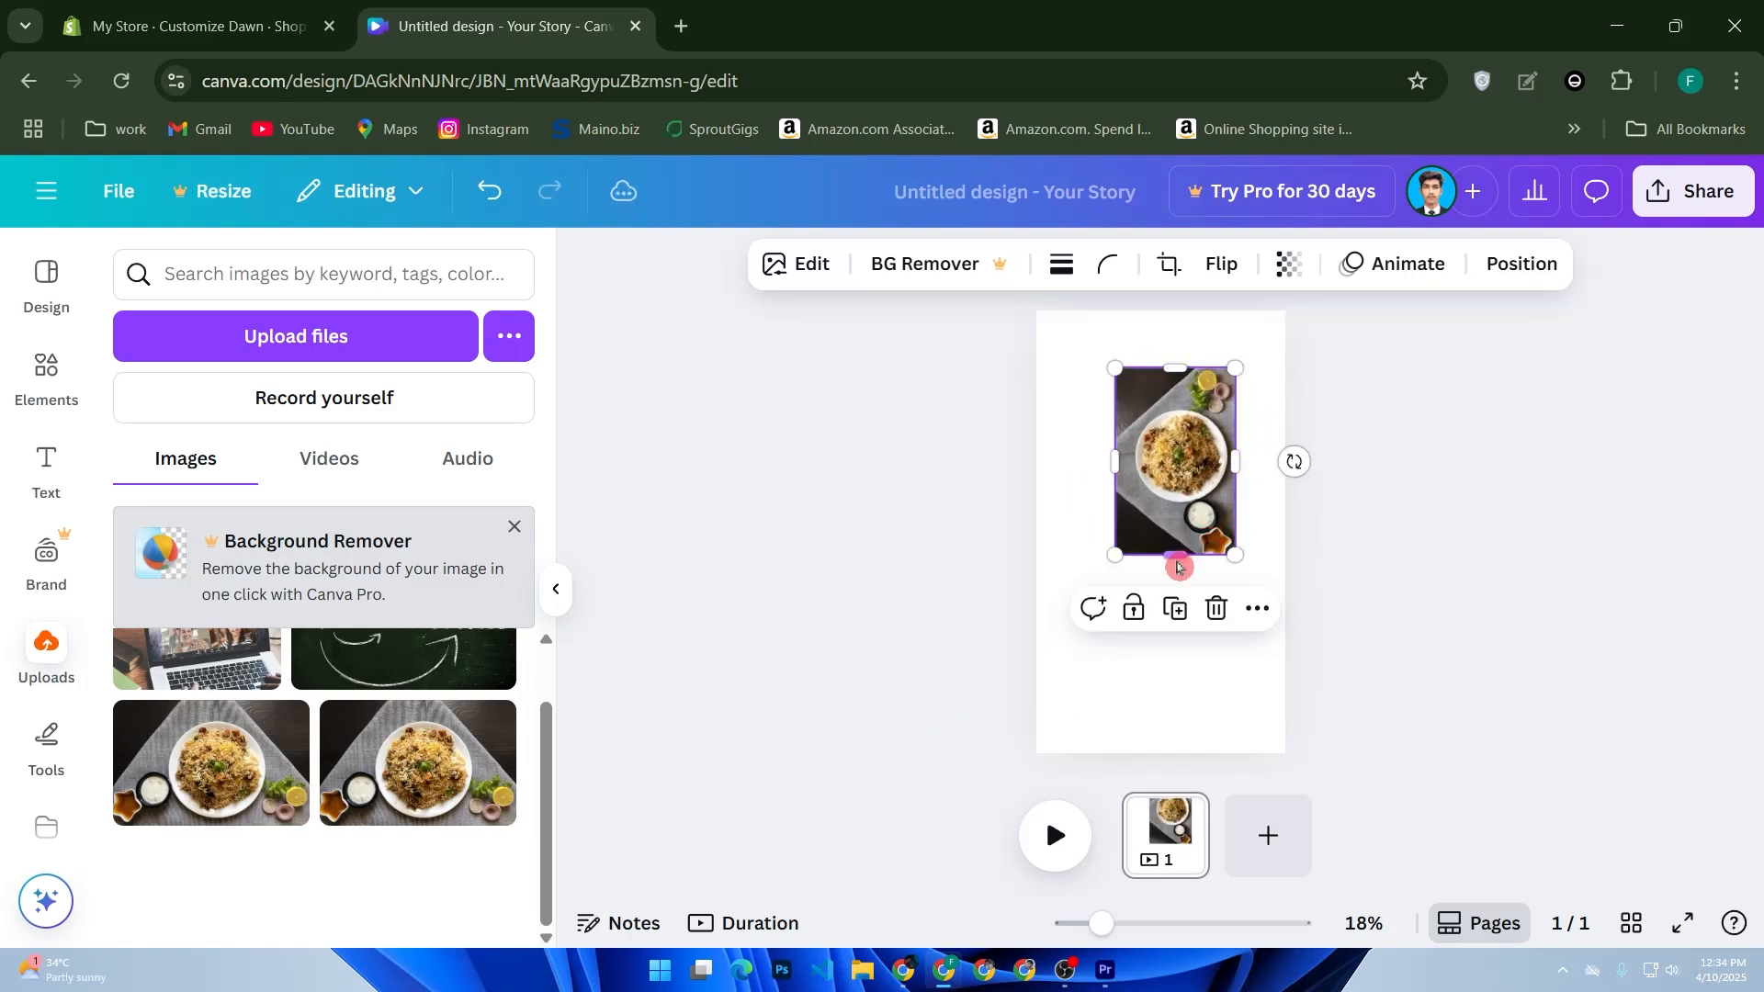
# Extend the photo's four edges to the page borders so it fills the whole story page.
pyautogui.moveTo(1174, 556); pyautogui.dragTo(1175, 753)
pyautogui.moveTo(1122, 566); pyautogui.dragTo(1038, 563)
pyautogui.moveTo(1235, 561); pyautogui.dragTo(1285, 562)
pyautogui.moveTo(1162, 369); pyautogui.dragTo(1163, 310)
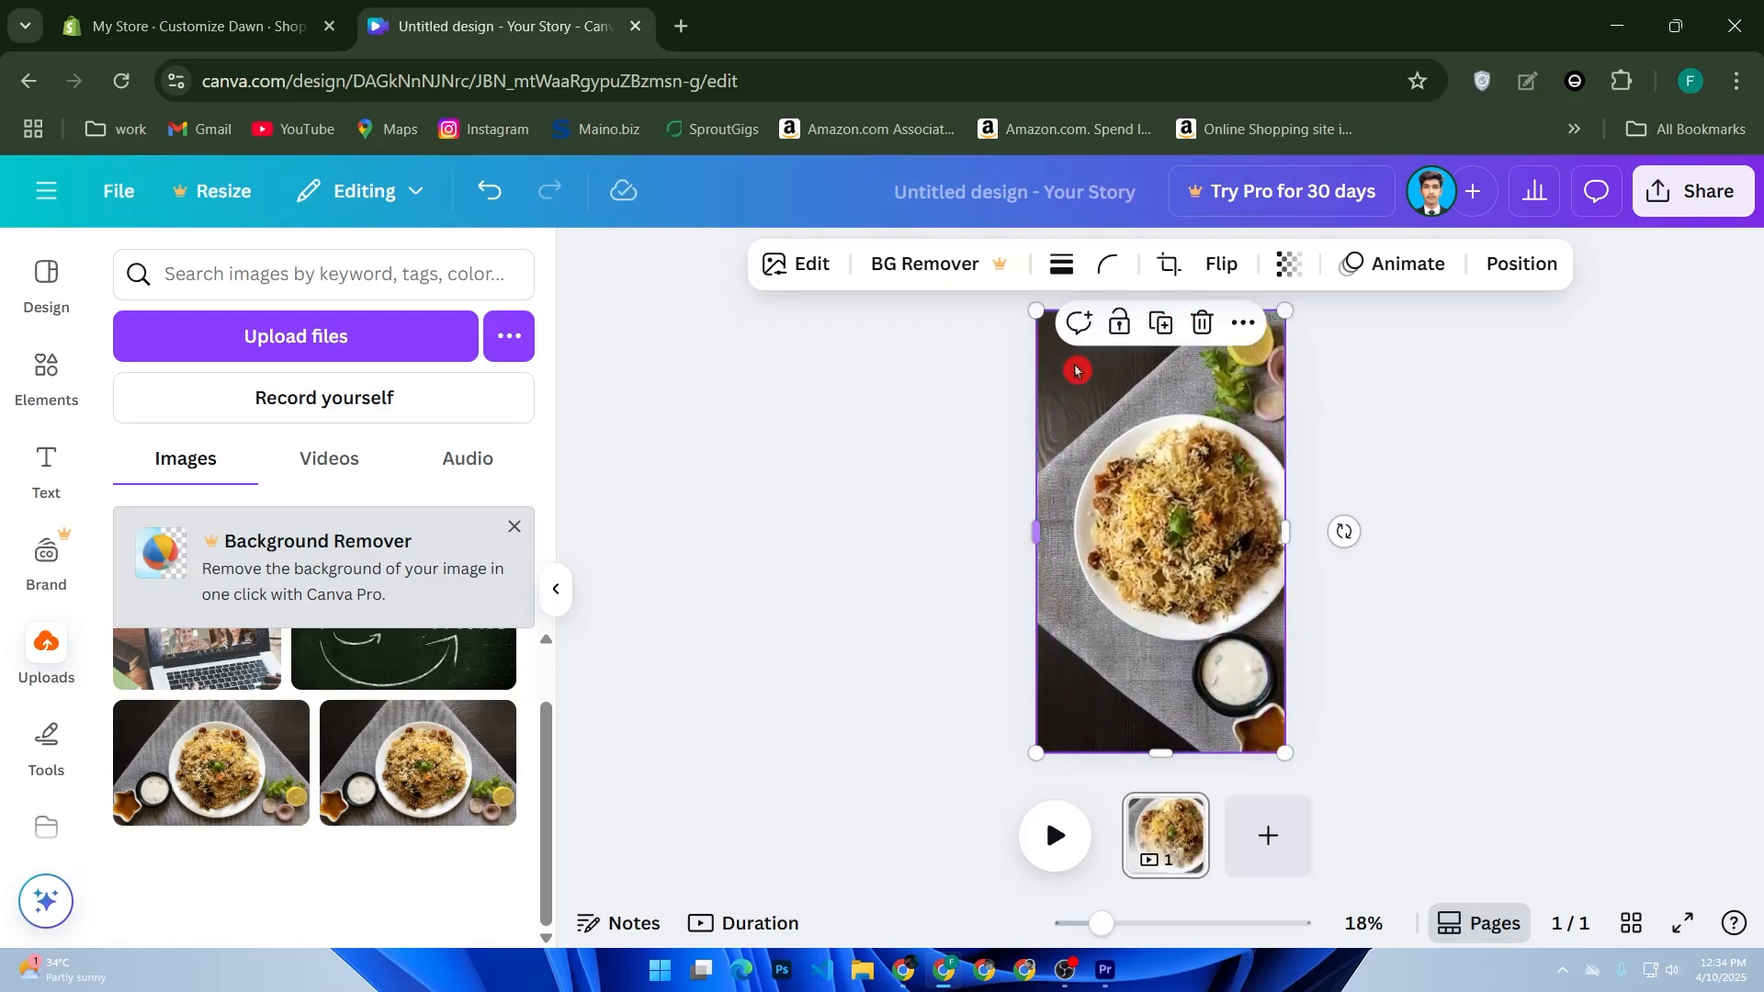
# Open the animation options for the food photo and find the general effects.
pyautogui.click(1108, 357)
pyautogui.click(1411, 279)
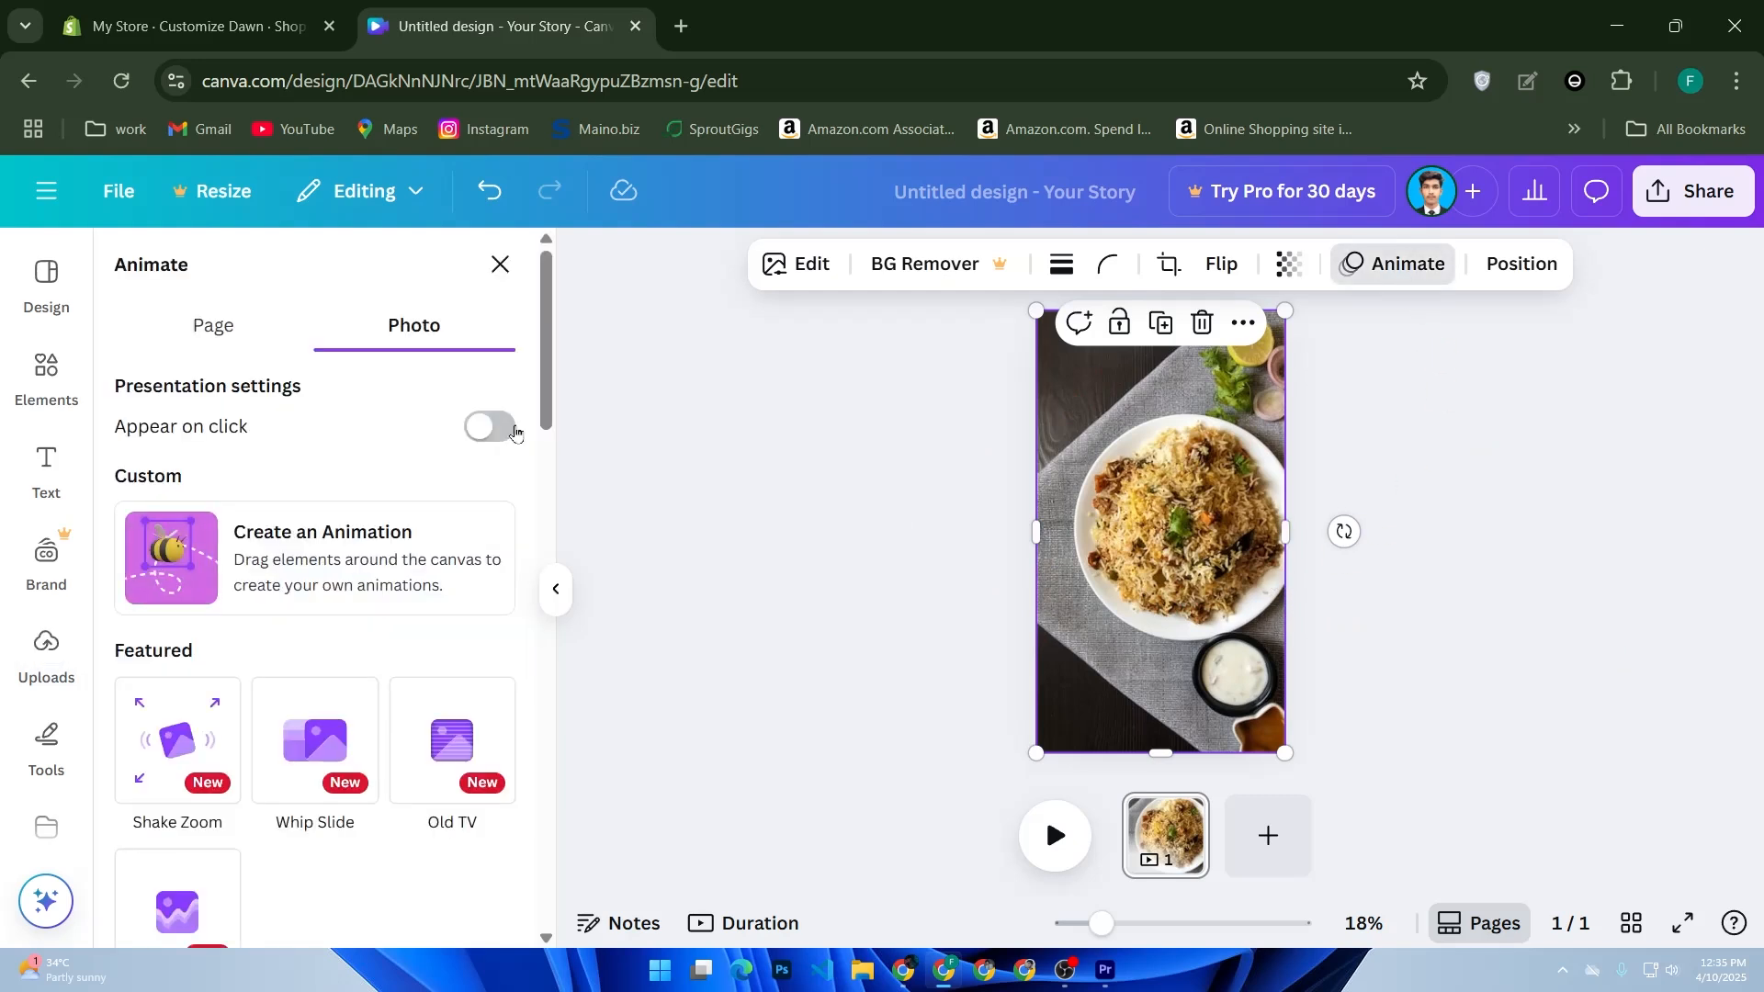
pyautogui.scroll(-2, 493, 504)
pyautogui.scroll(-8, 494, 504)
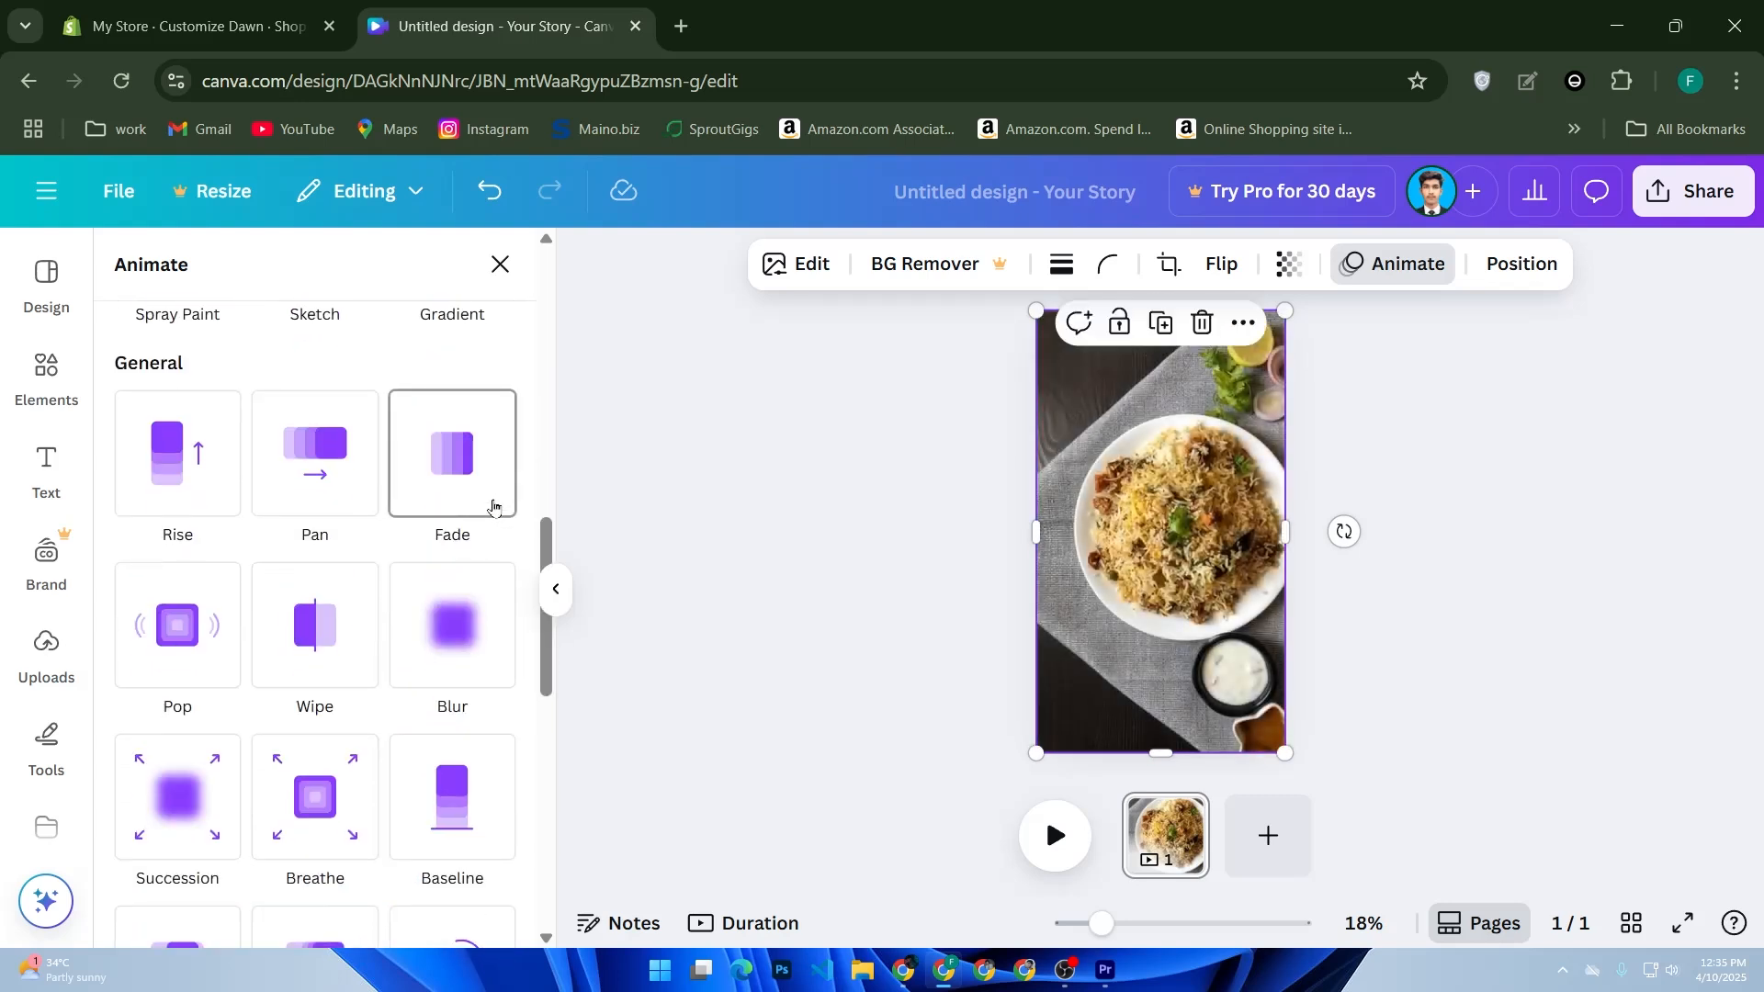
pyautogui.scroll(-4, 493, 504)
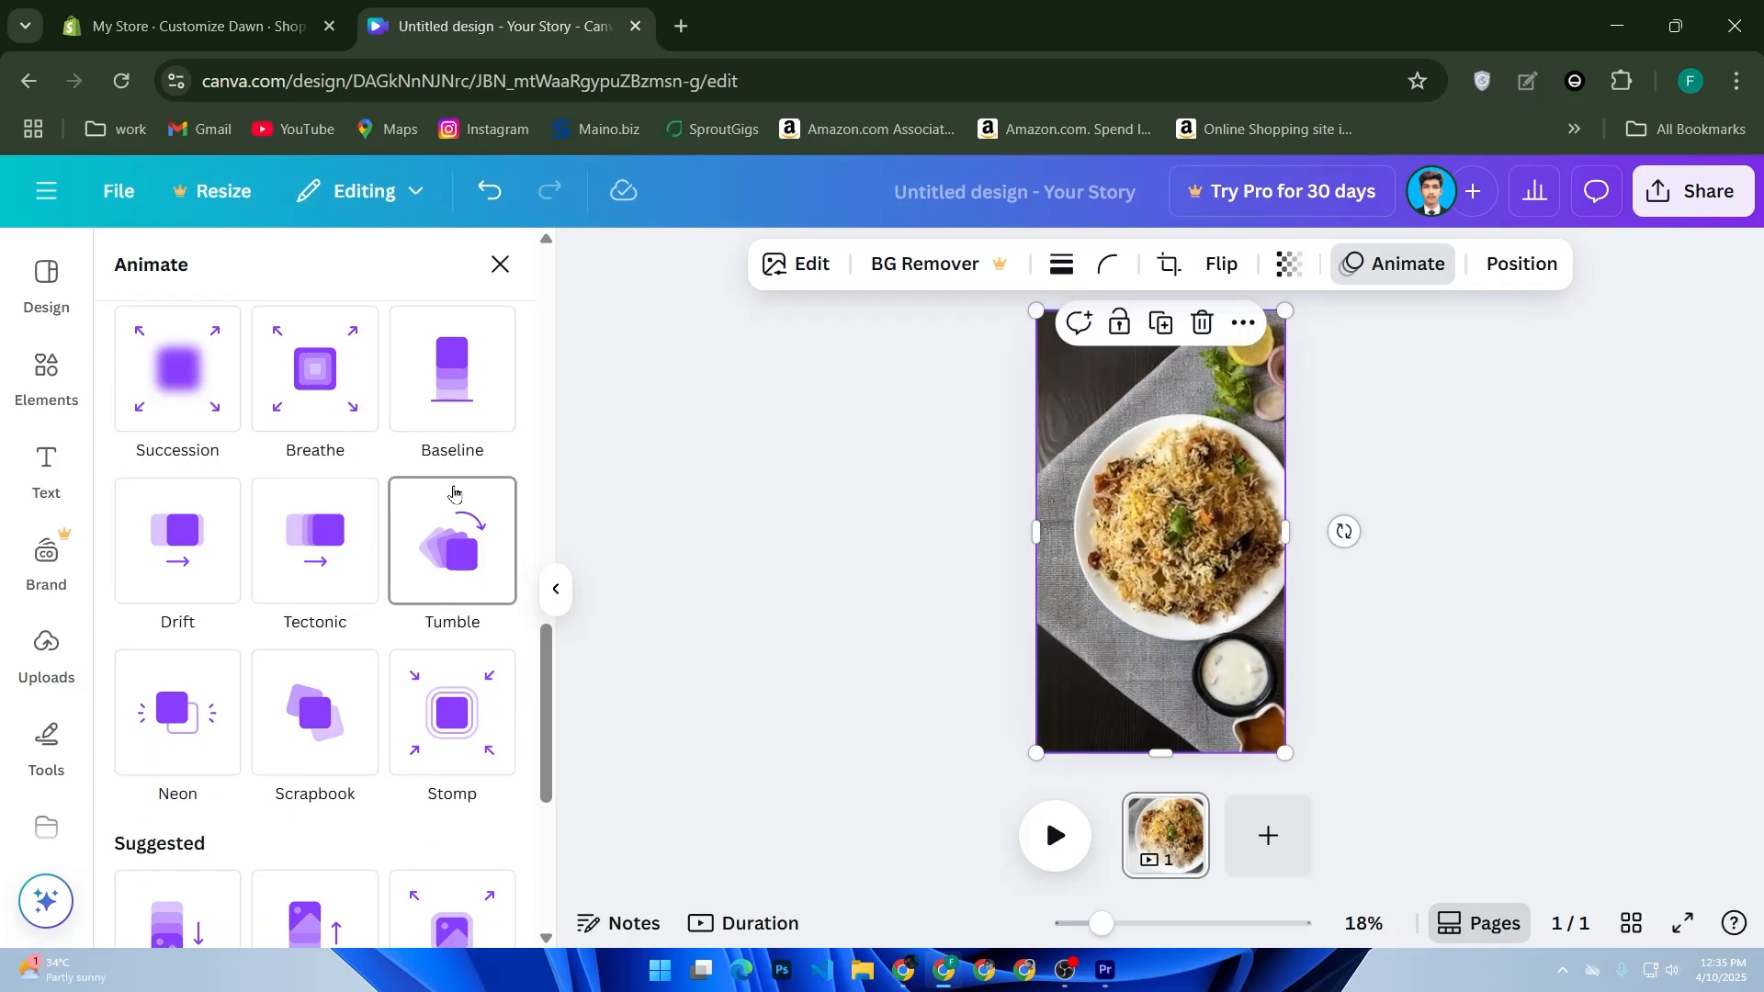
# Try the Tumble, Tectonic, Drift, Breathe and Succession animations on the photo.
pyautogui.click(425, 550)
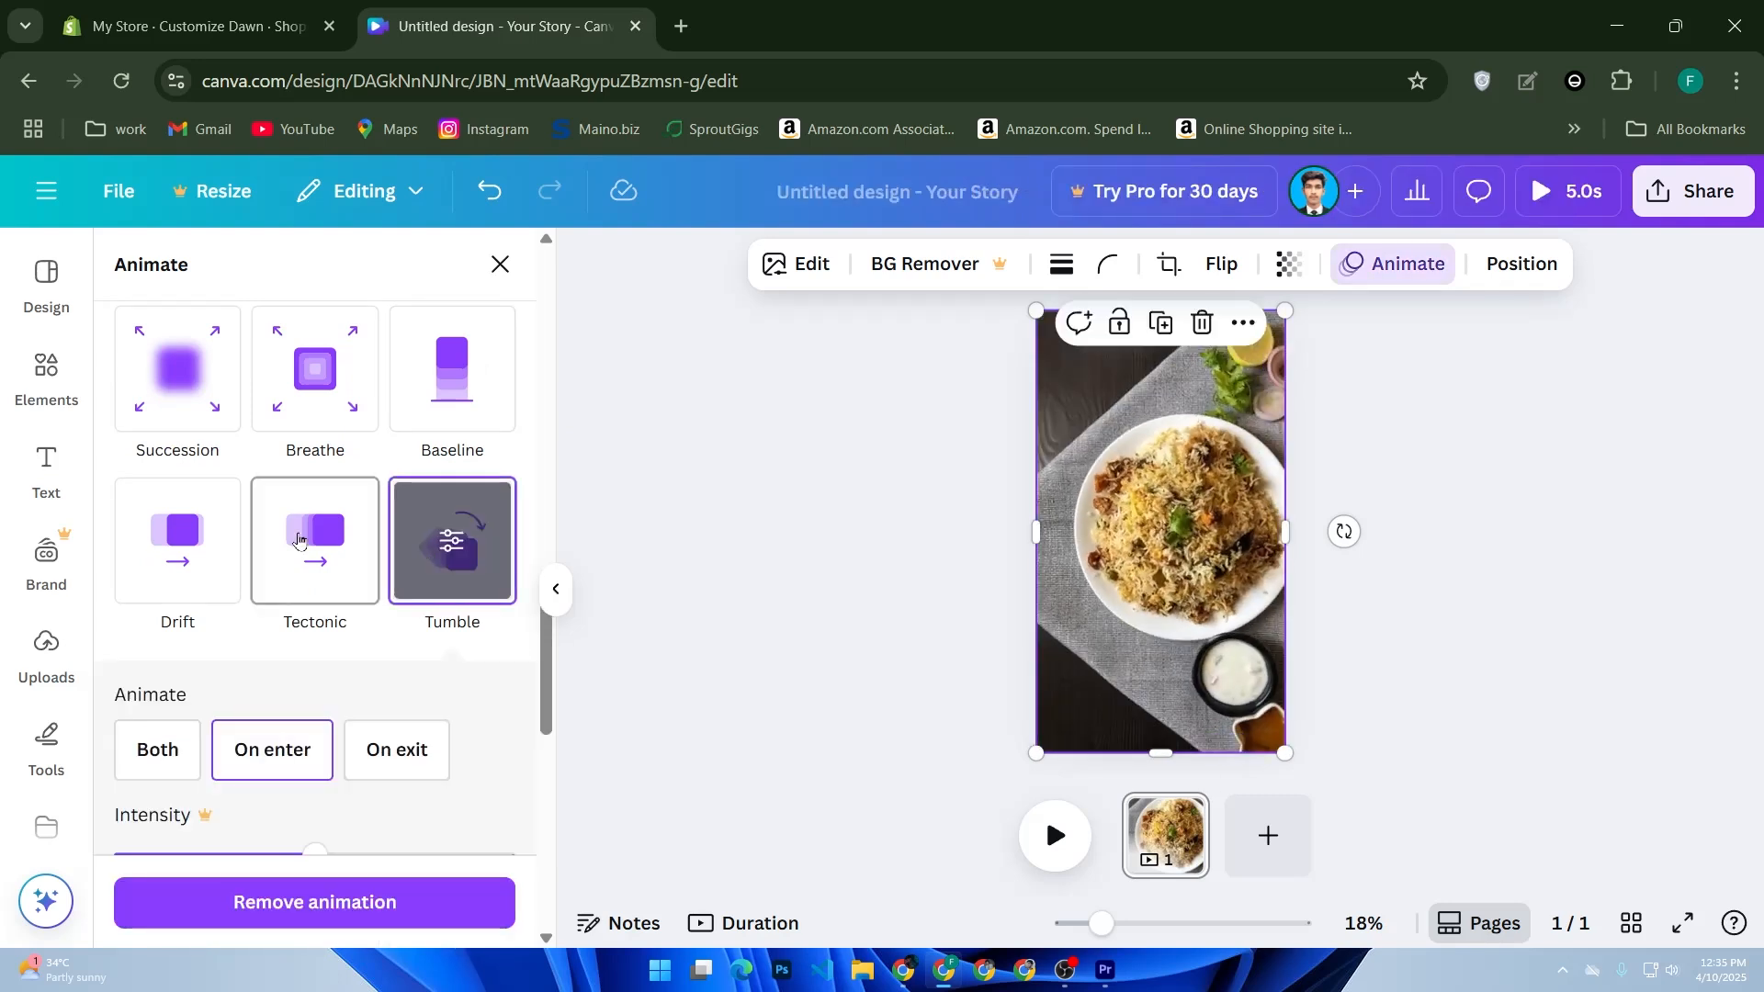
pyautogui.click(301, 542)
pyautogui.click(197, 540)
pyautogui.click(341, 400)
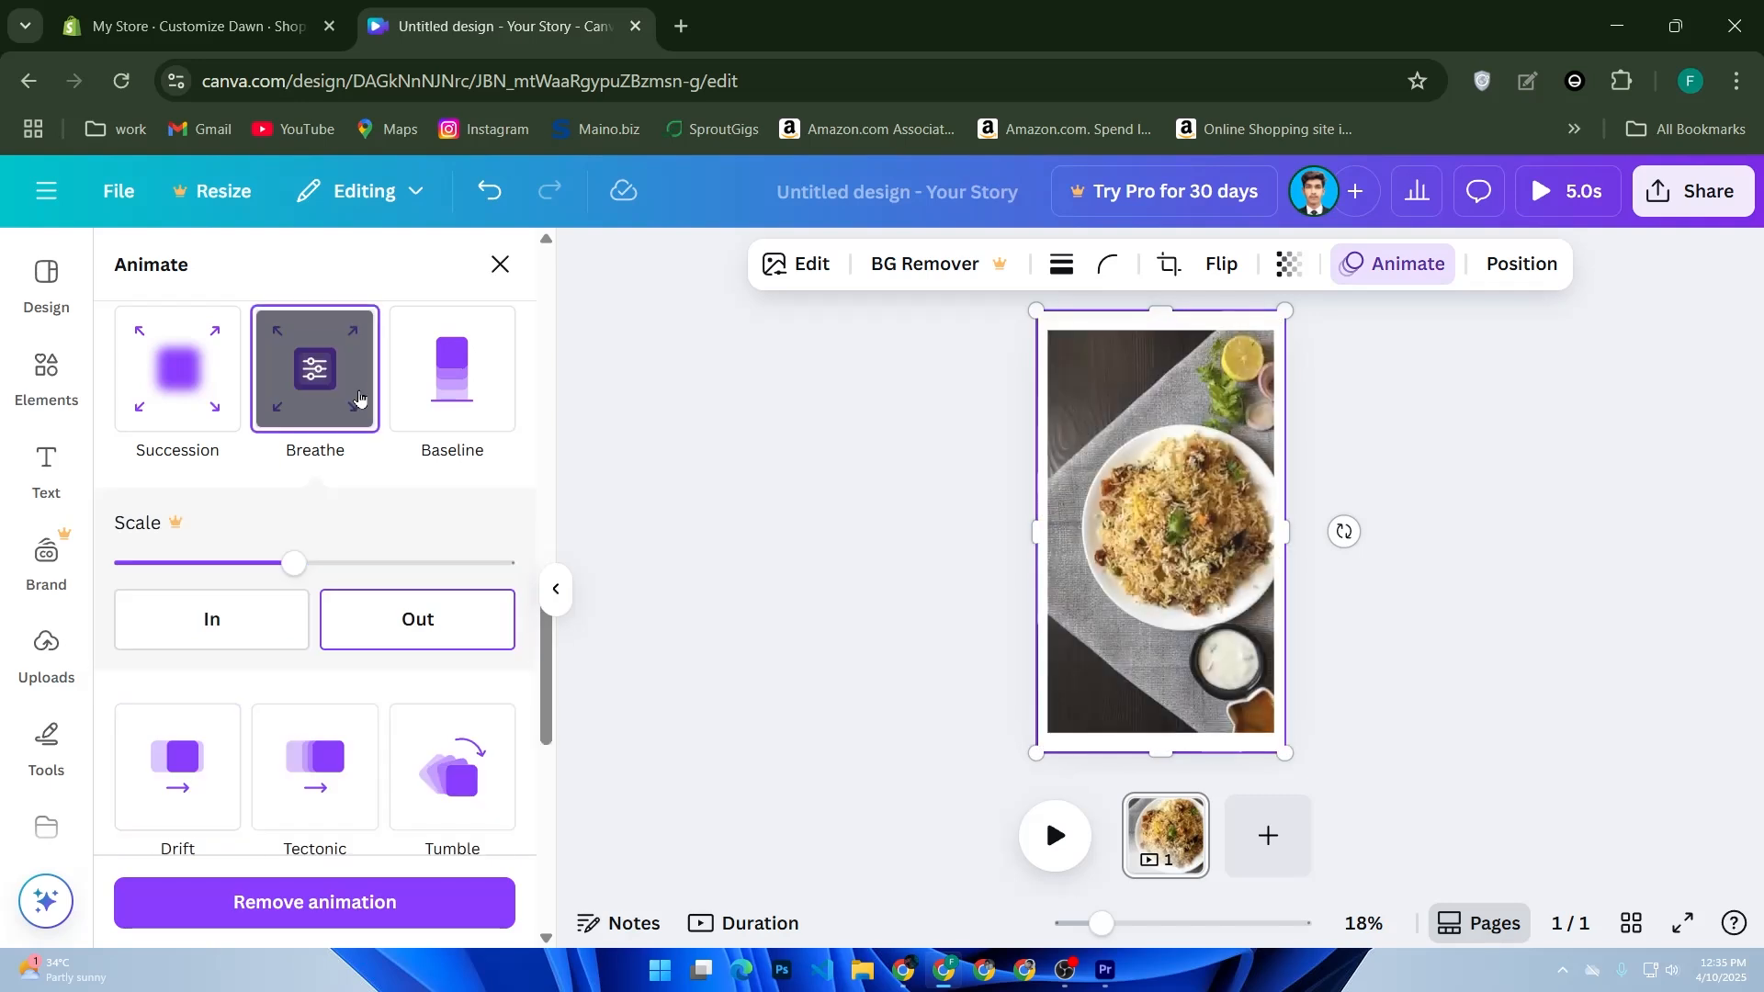
pyautogui.click(177, 381)
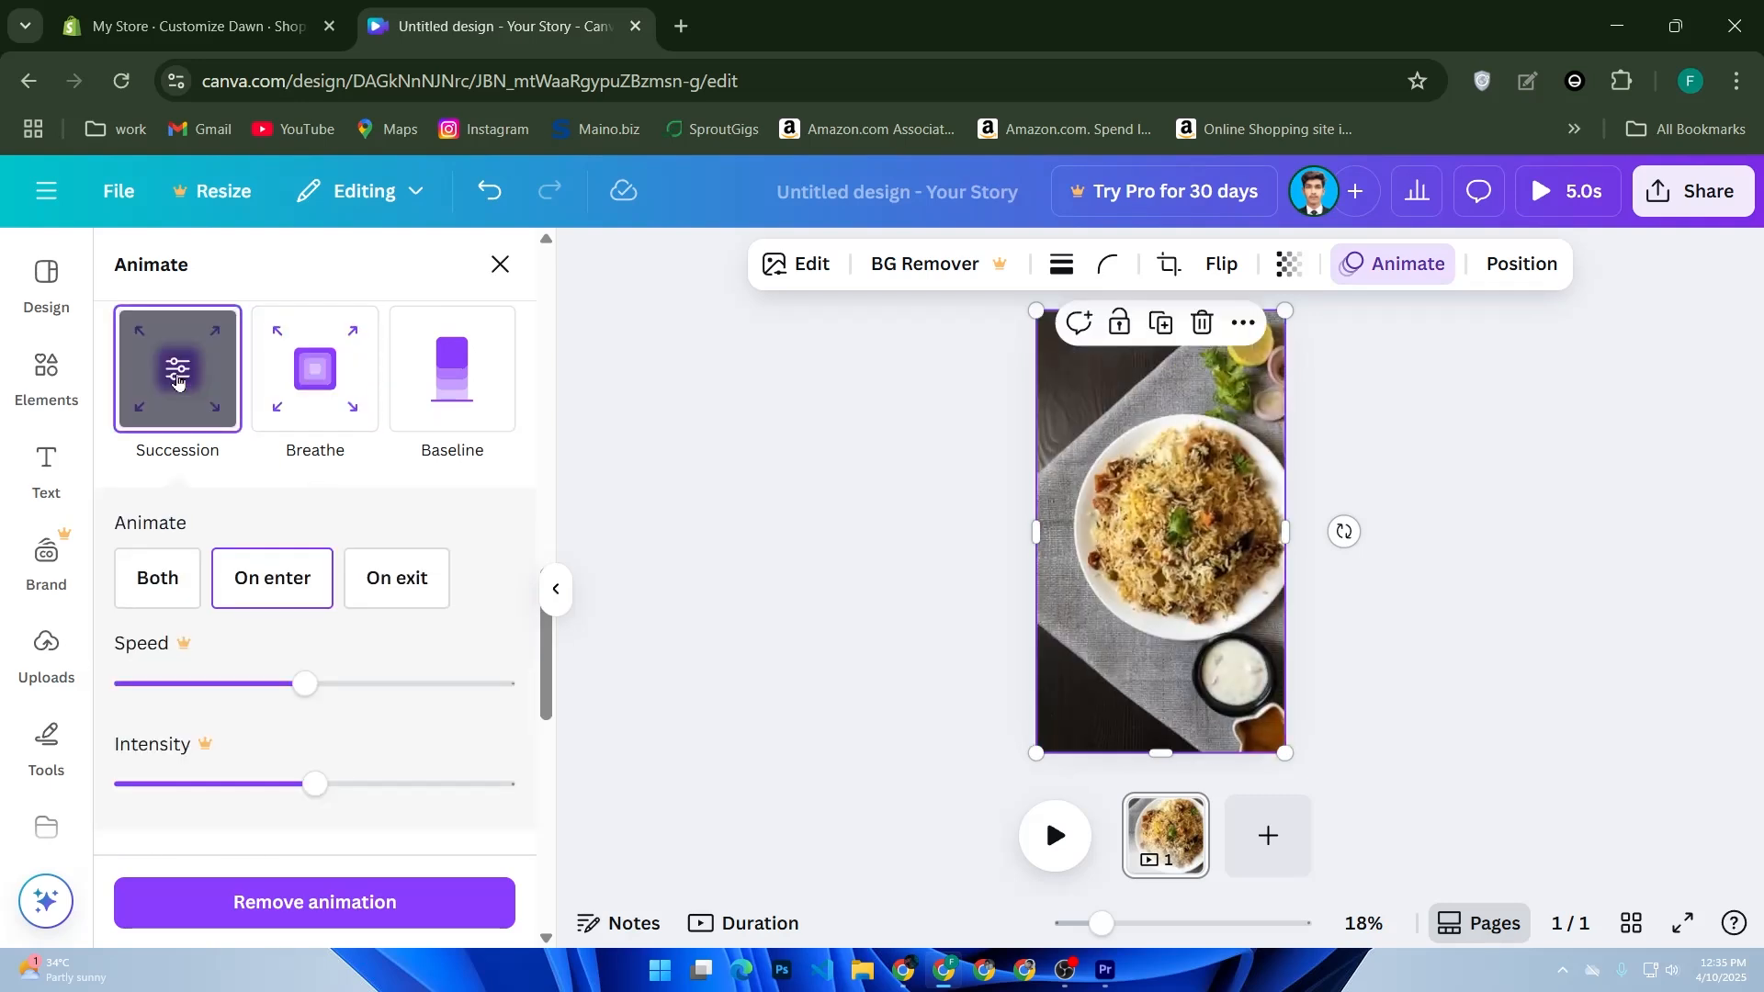
# Apply the Pan animation to the photo and review its settings.
pyautogui.scroll(5, 236, 441)
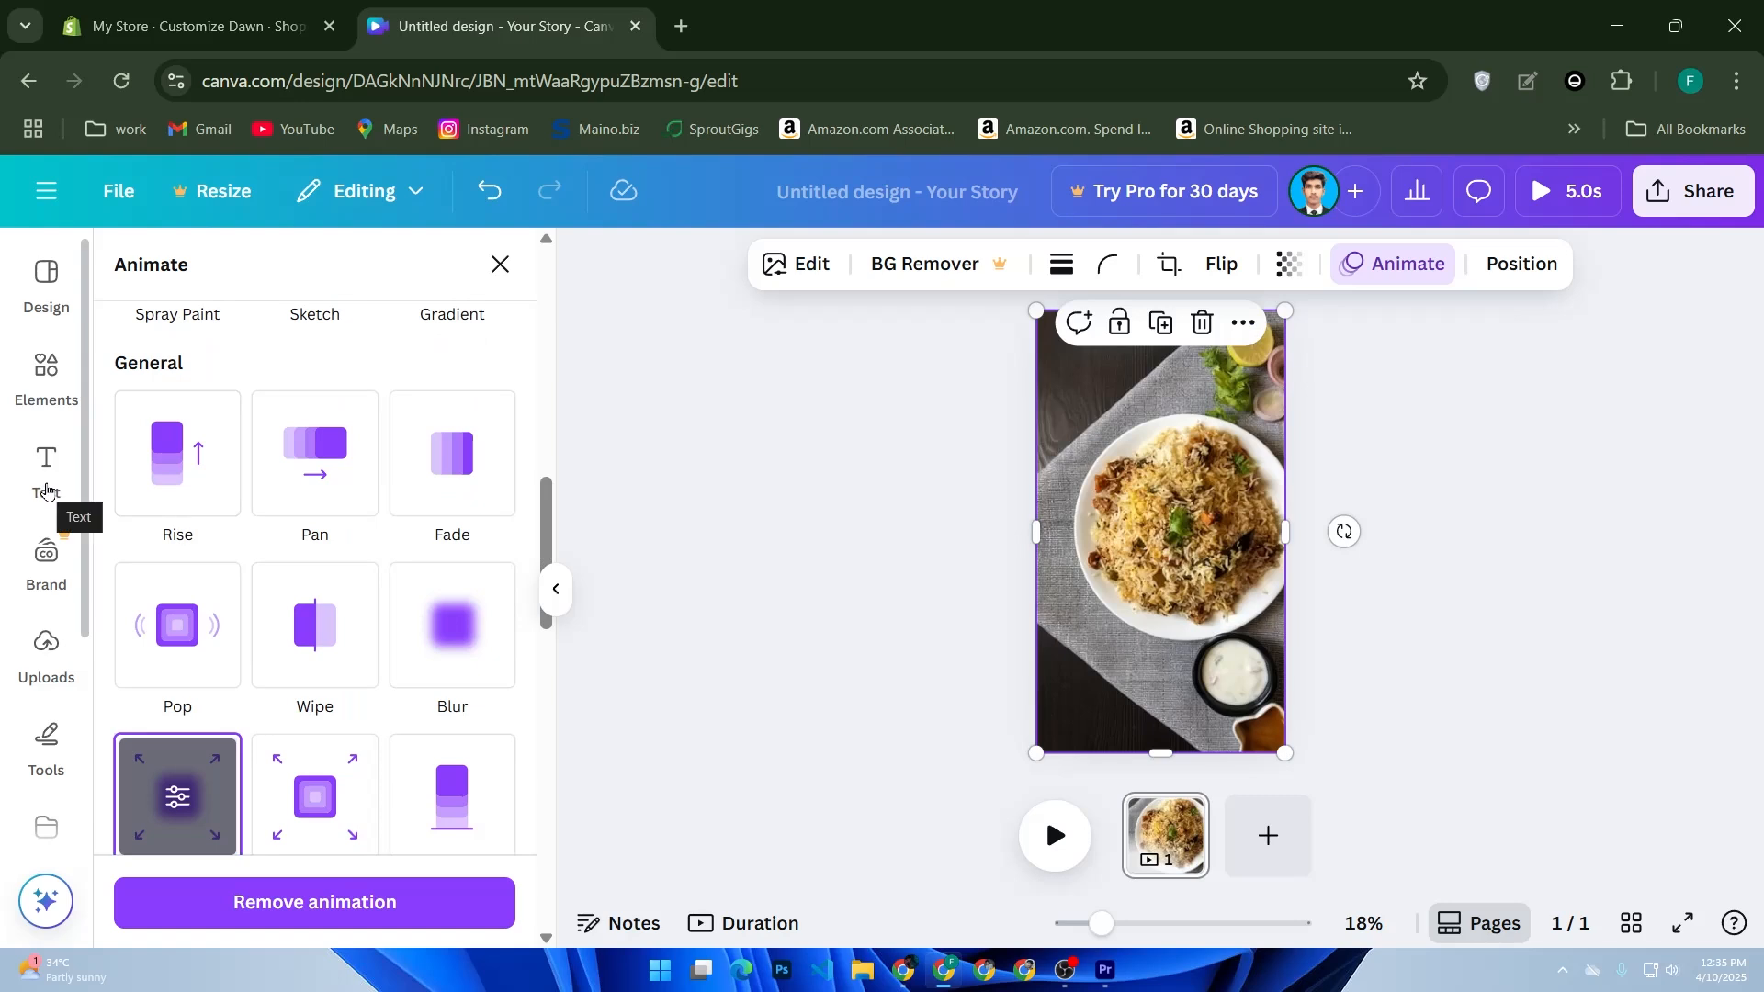
pyautogui.click(322, 479)
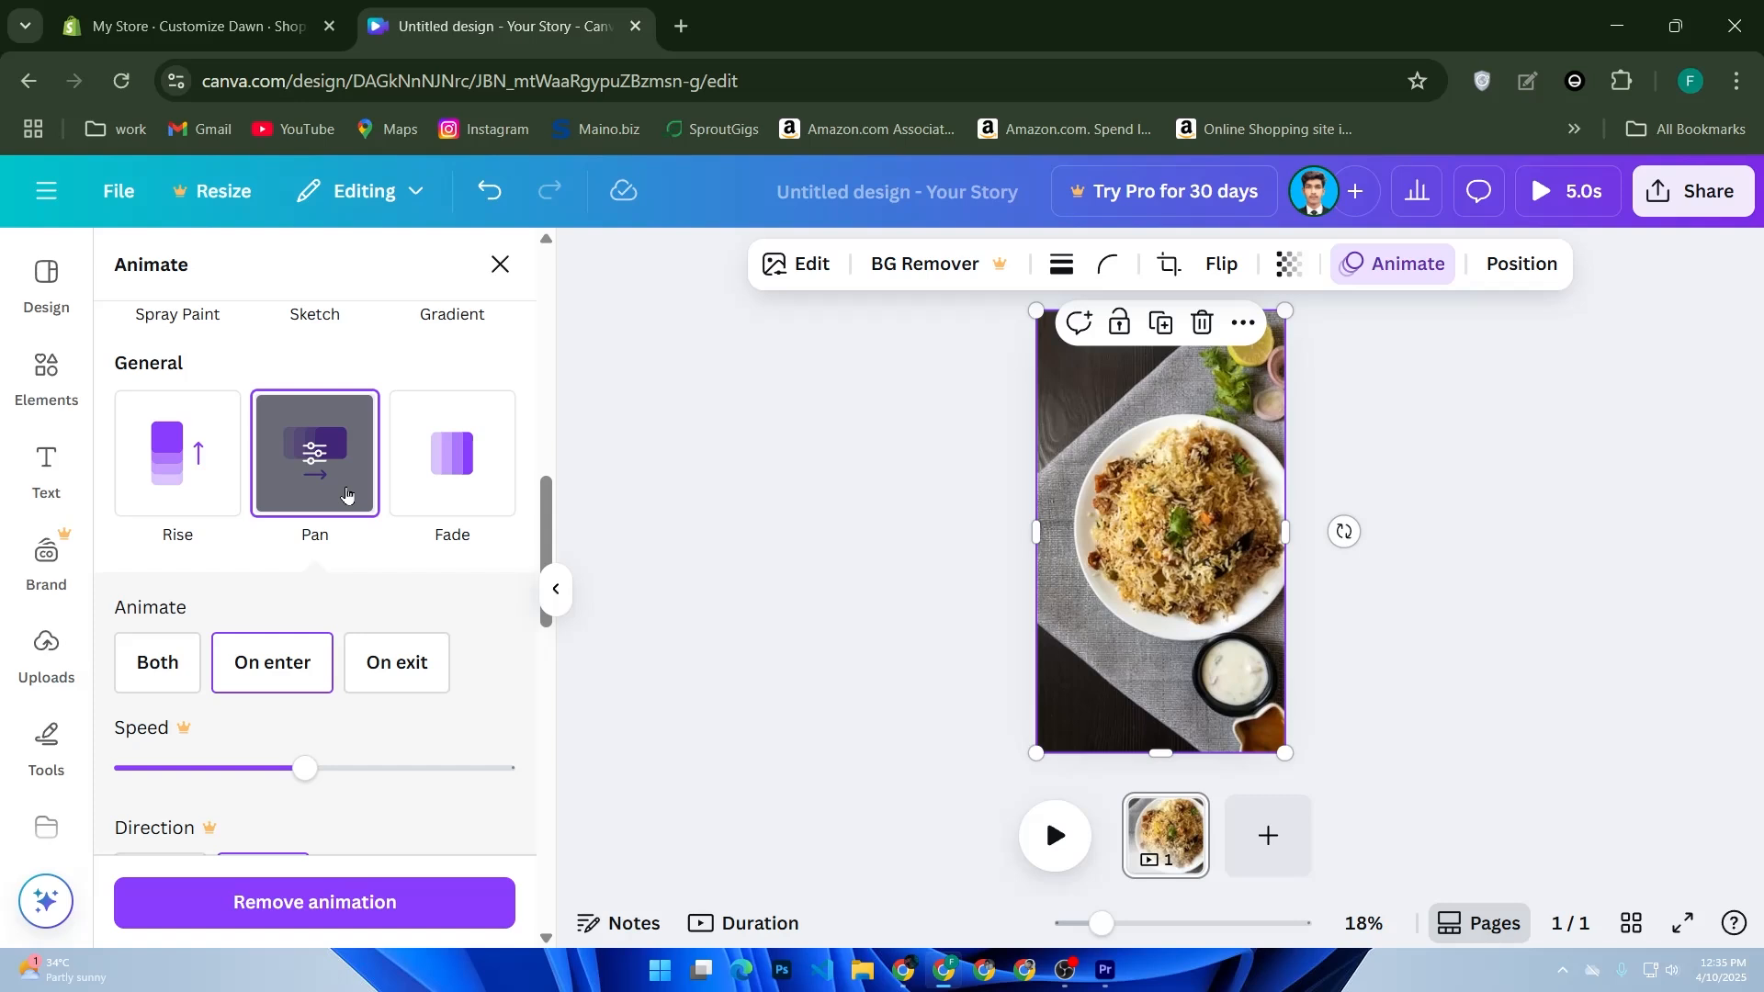
pyautogui.scroll(-2, 363, 712)
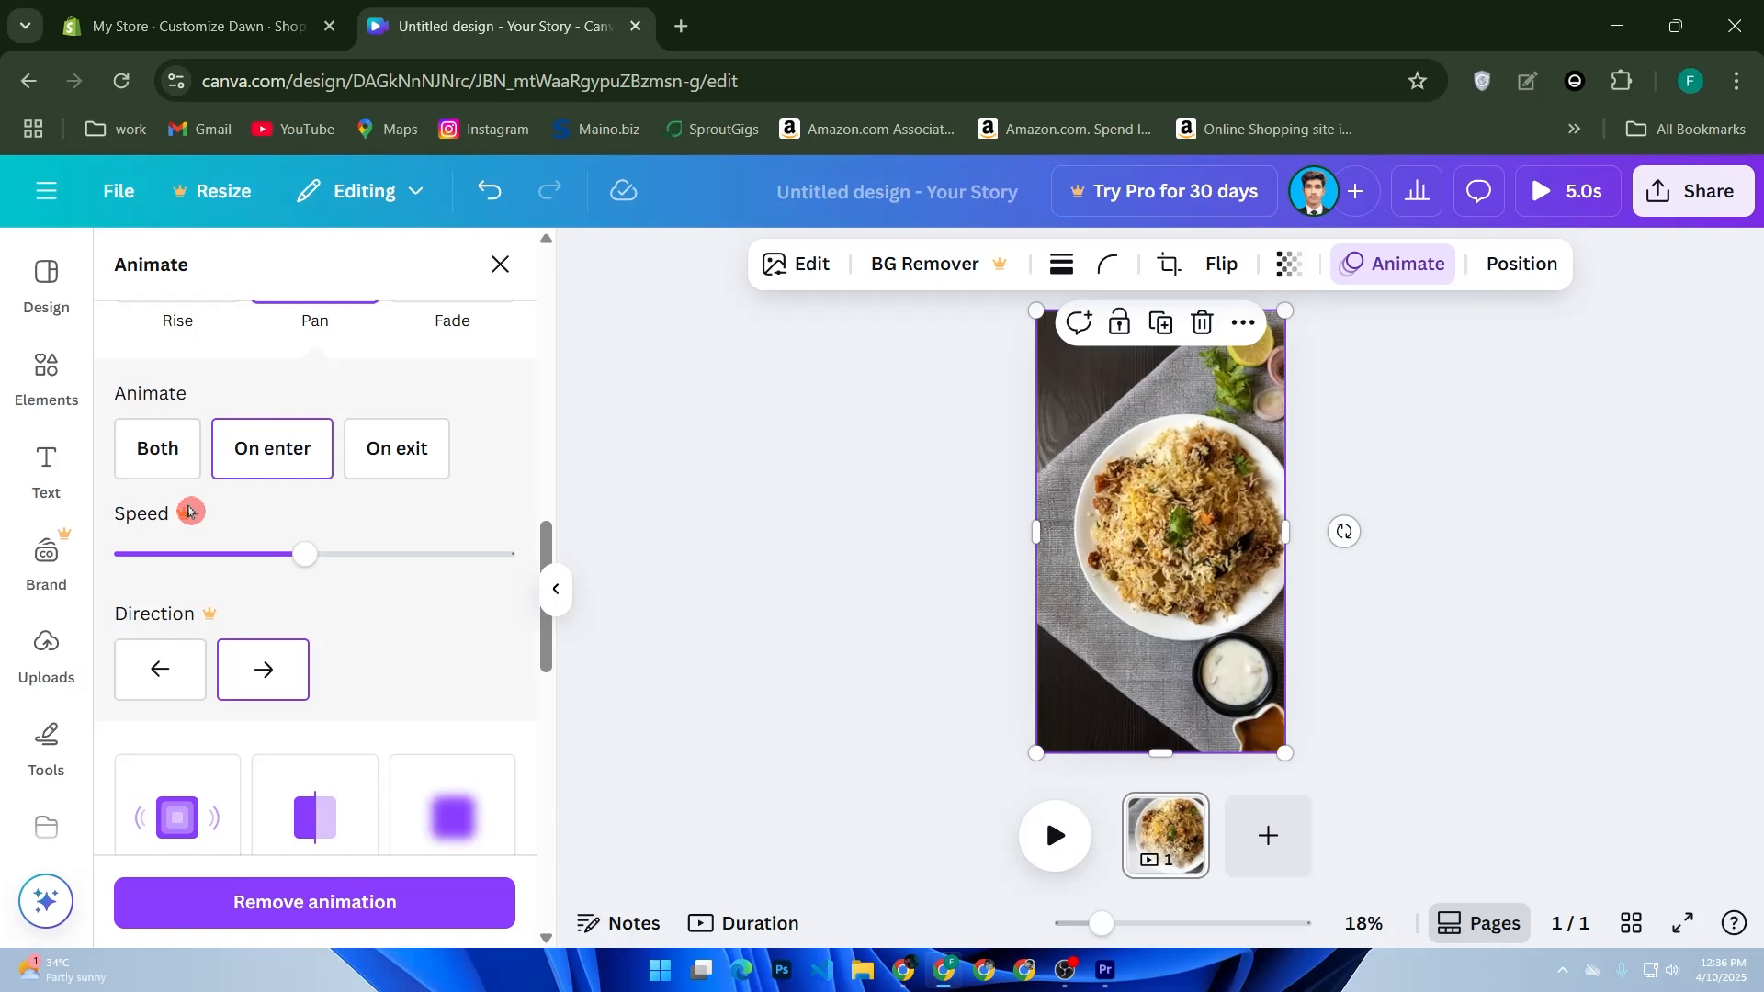
pyautogui.scroll(-10, 193, 524)
pyautogui.scroll(5, 217, 567)
pyautogui.scroll(4, 217, 568)
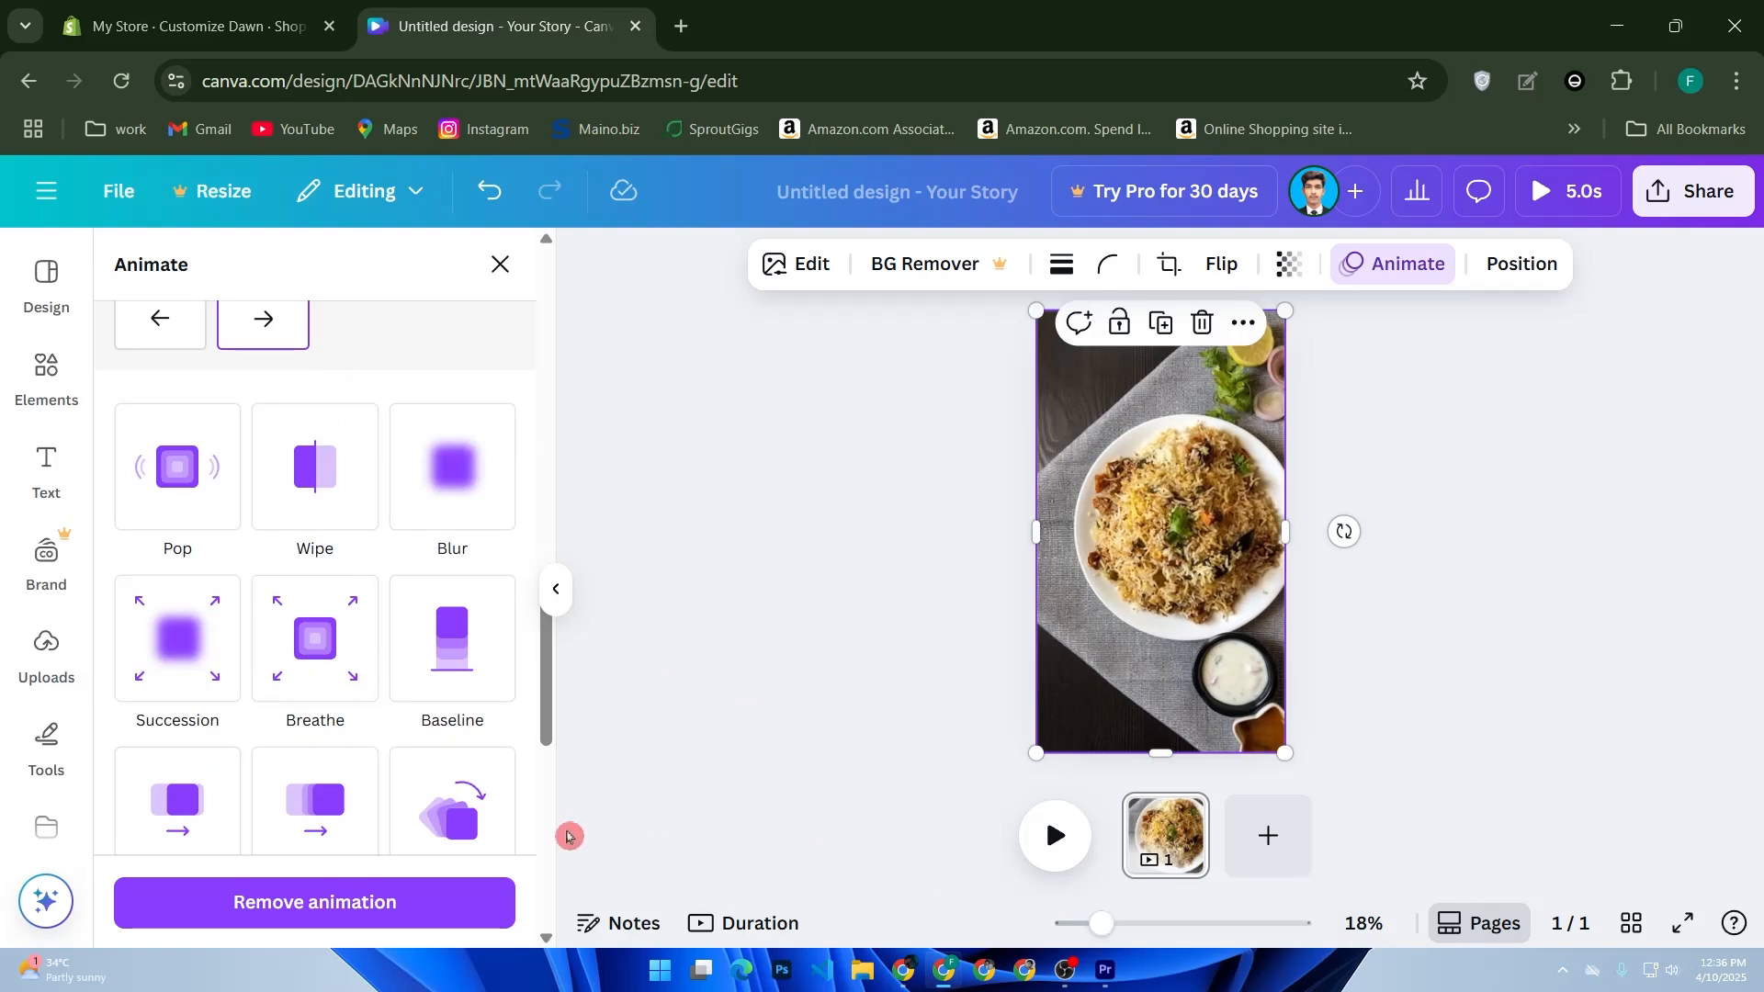
# Show the timeline with durations and lengthen the photo page to 9.2 seconds.
pyautogui.click(755, 922)
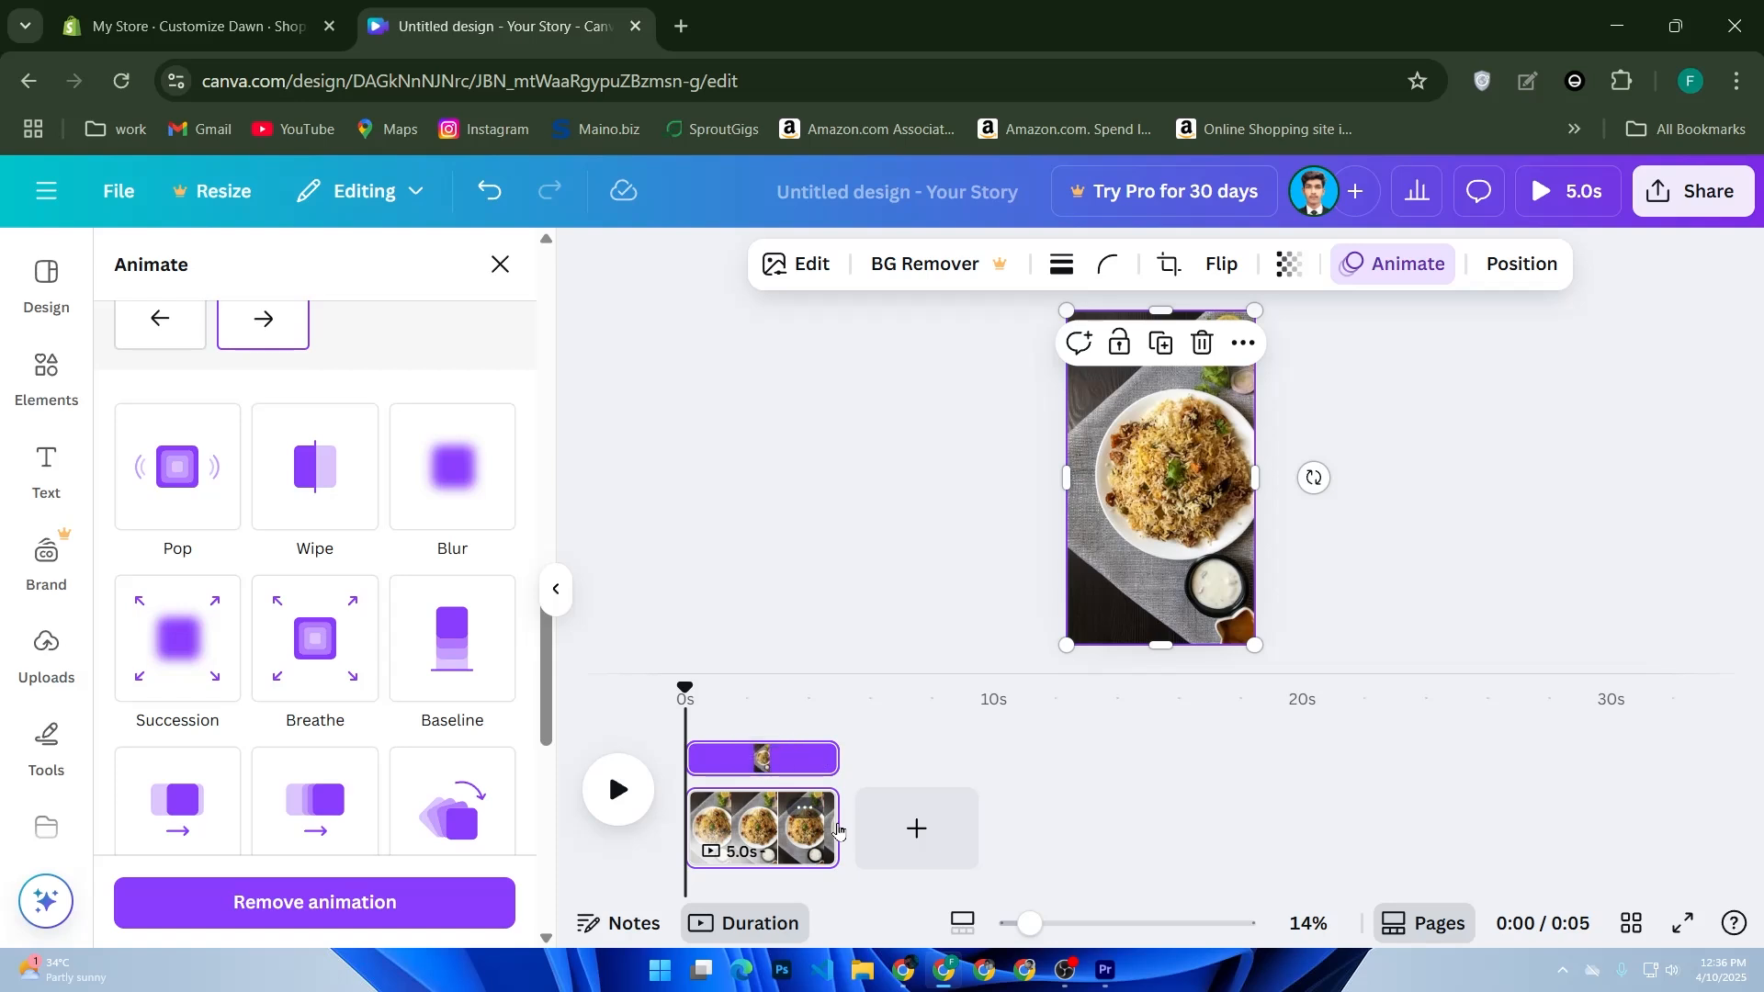
pyautogui.click(794, 825)
pyautogui.moveTo(794, 825); pyautogui.dragTo(960, 770)
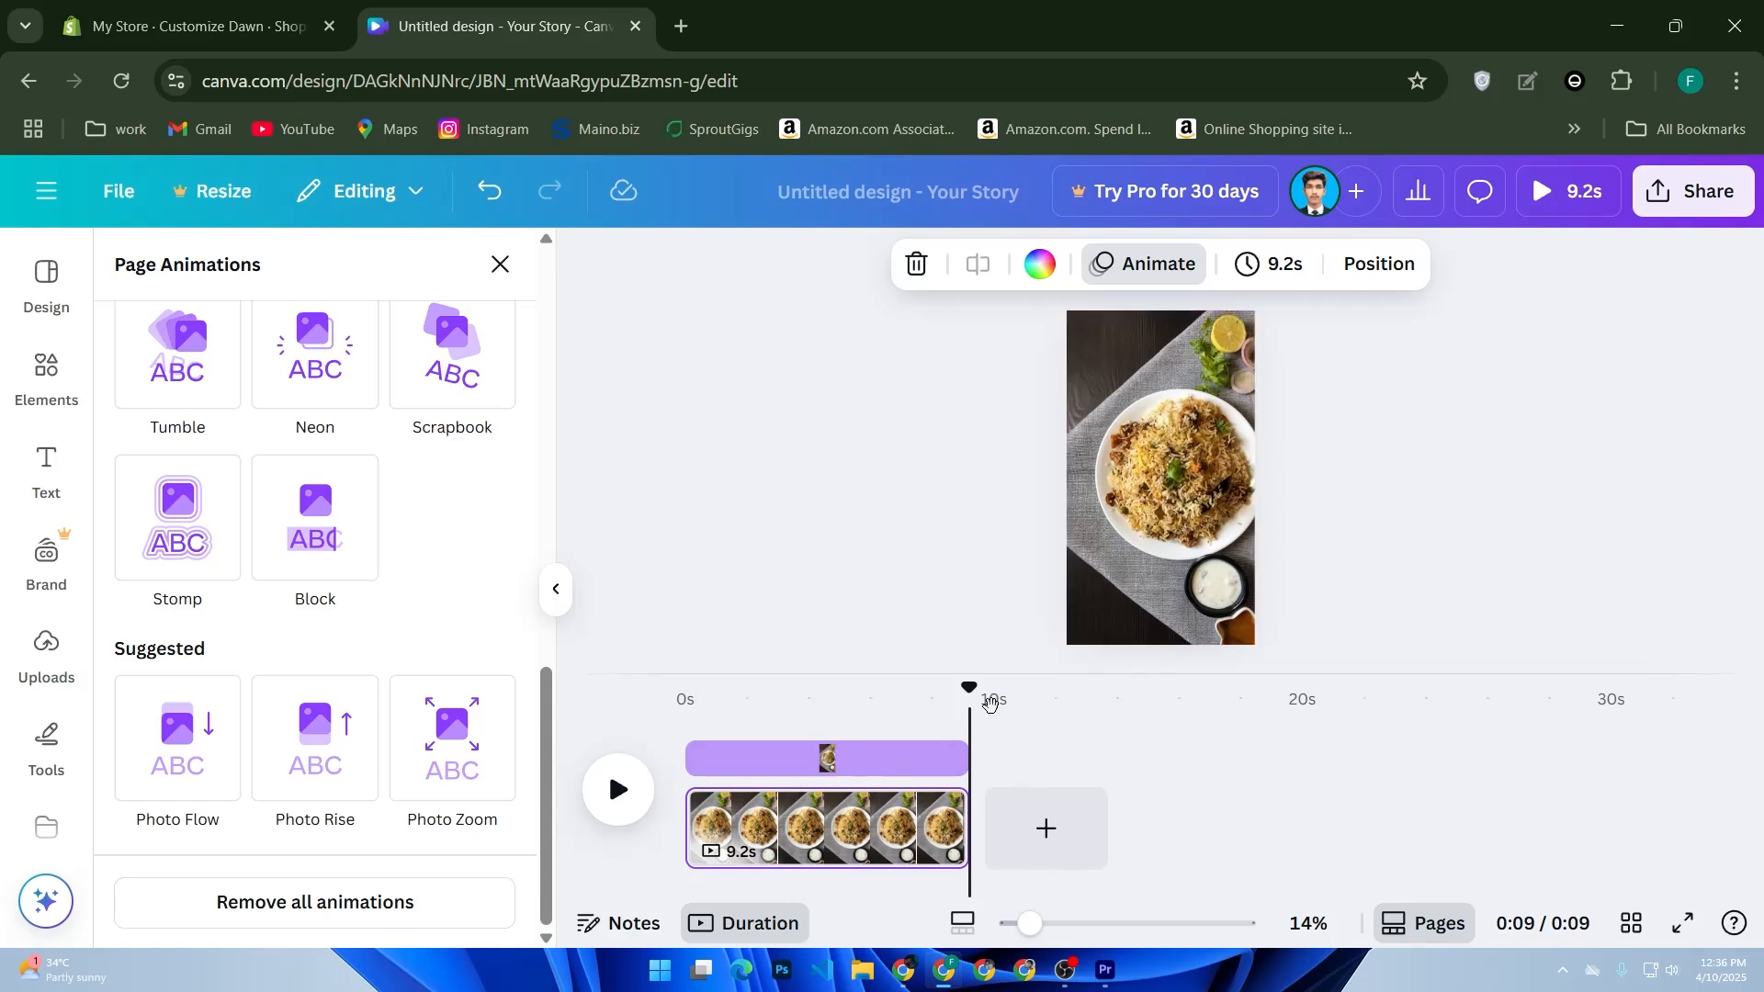
# Play the clip from the beginning to preview the photo's entrance, and pause it.
pyautogui.moveTo(970, 693); pyautogui.dragTo(610, 717)
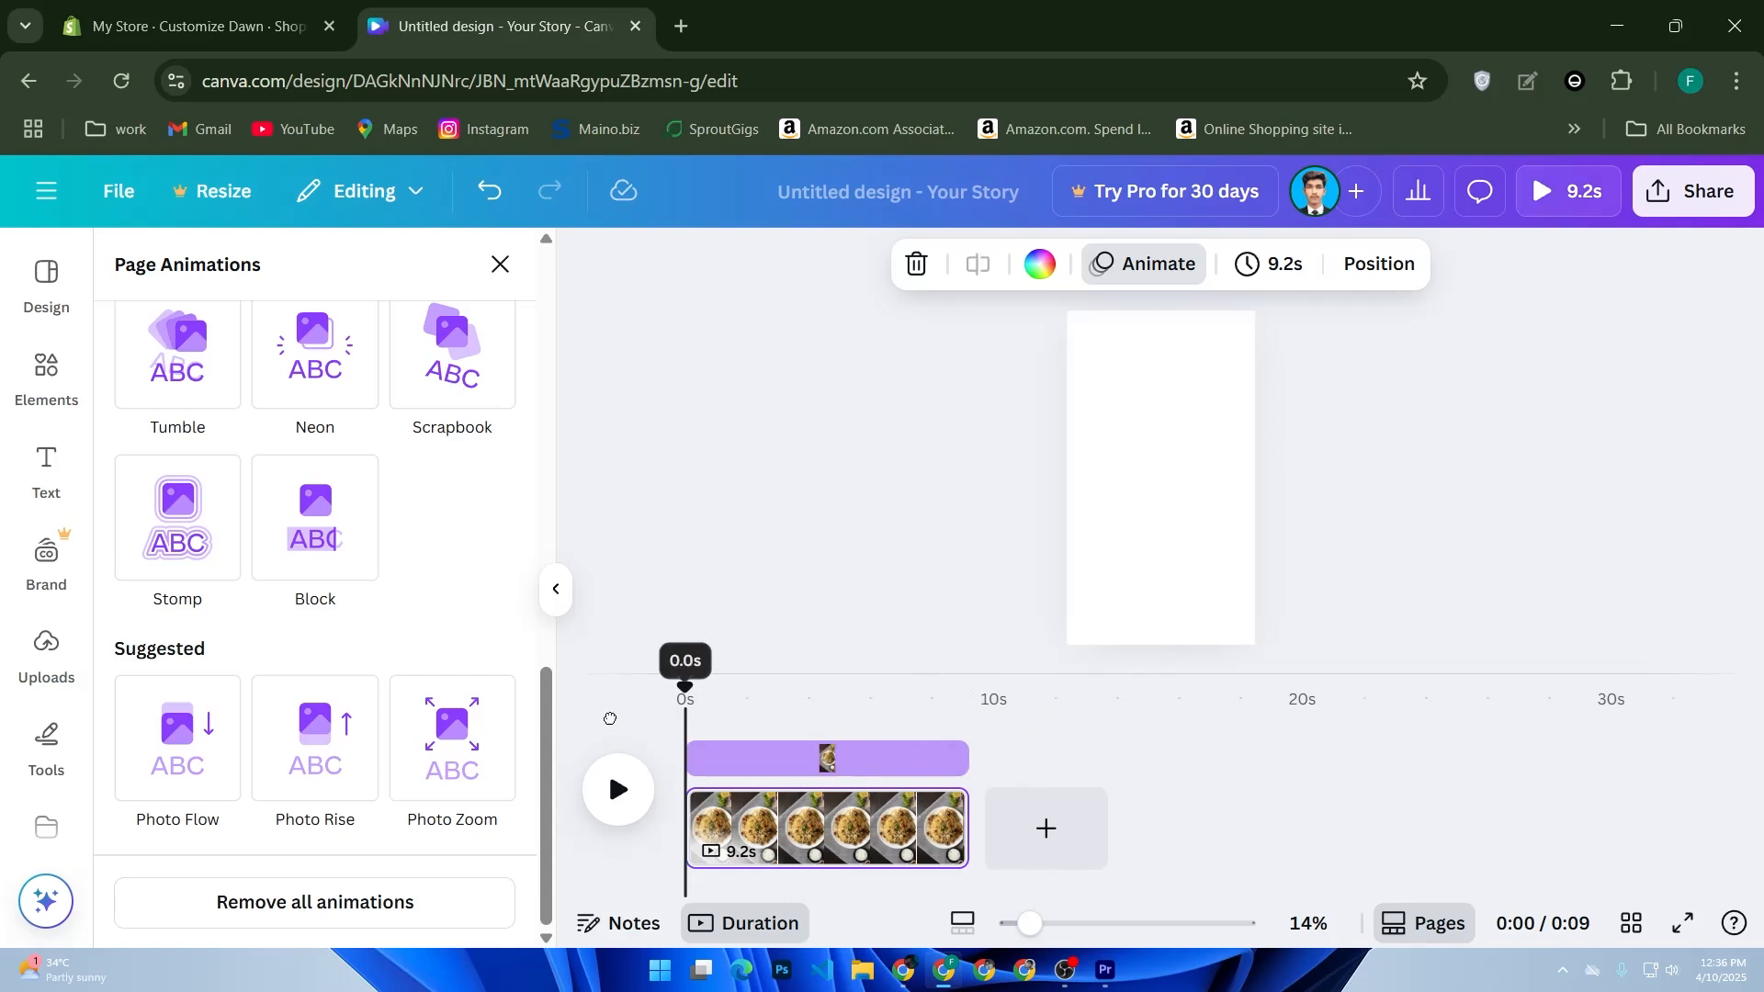
pyautogui.click(645, 800)
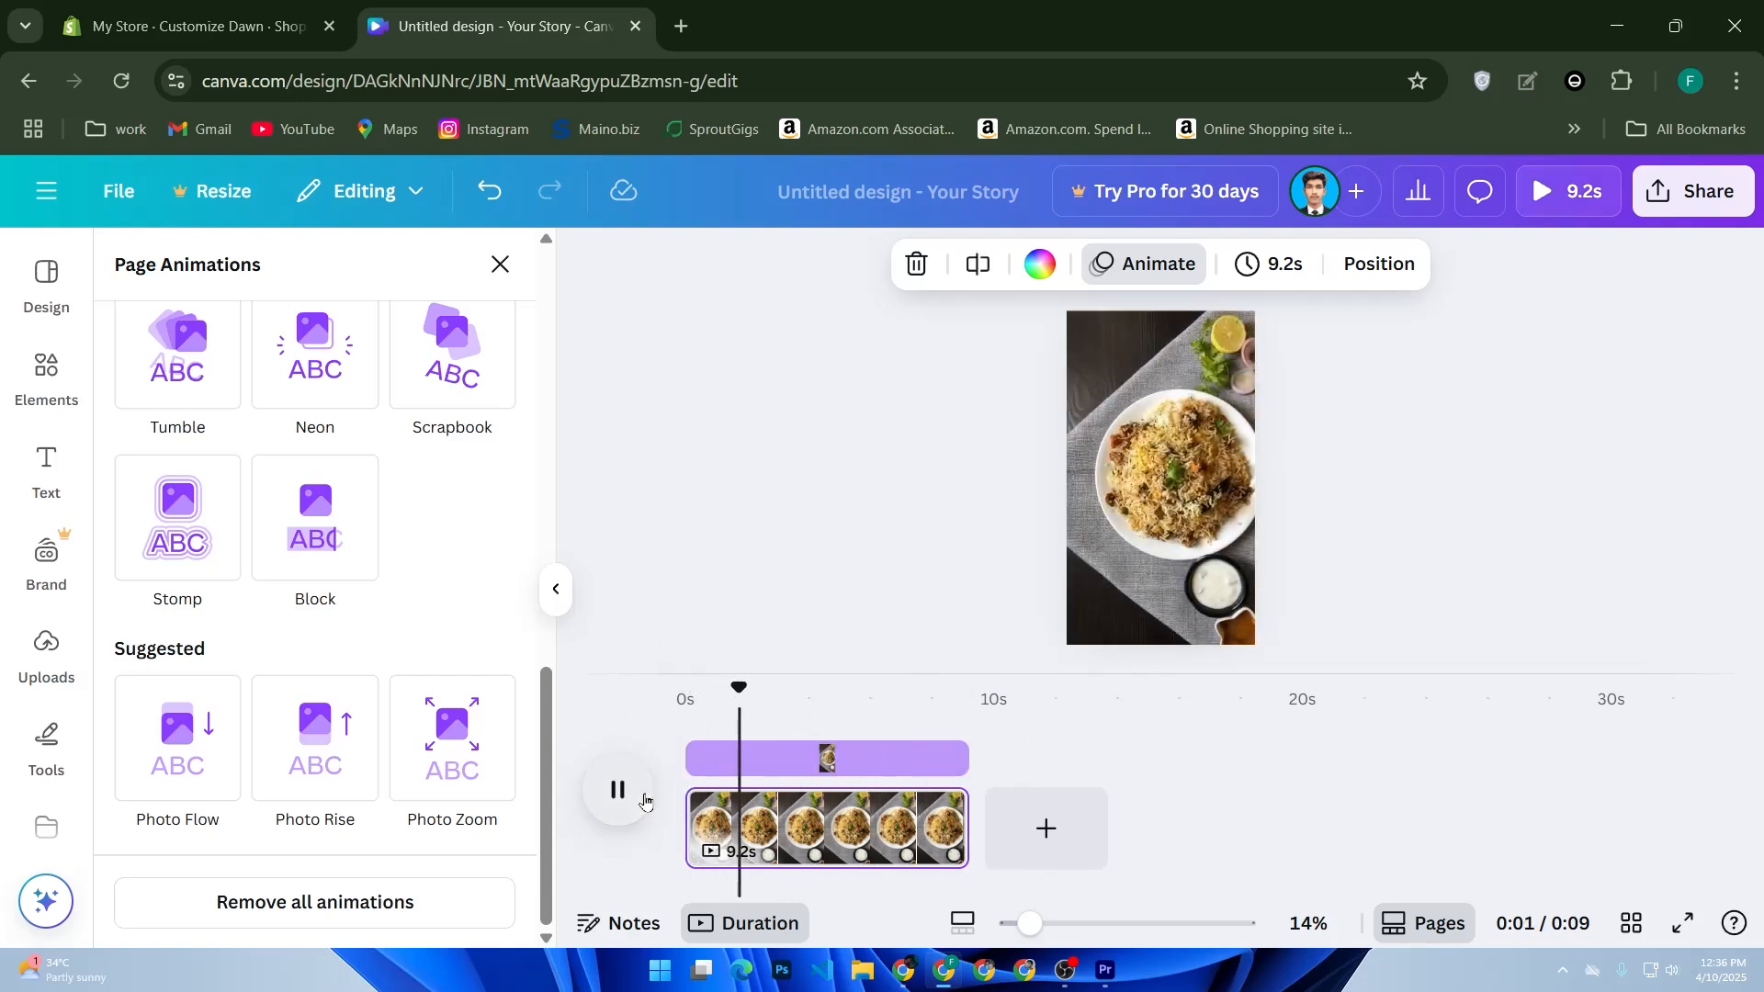
pyautogui.scroll(10, 350, 758)
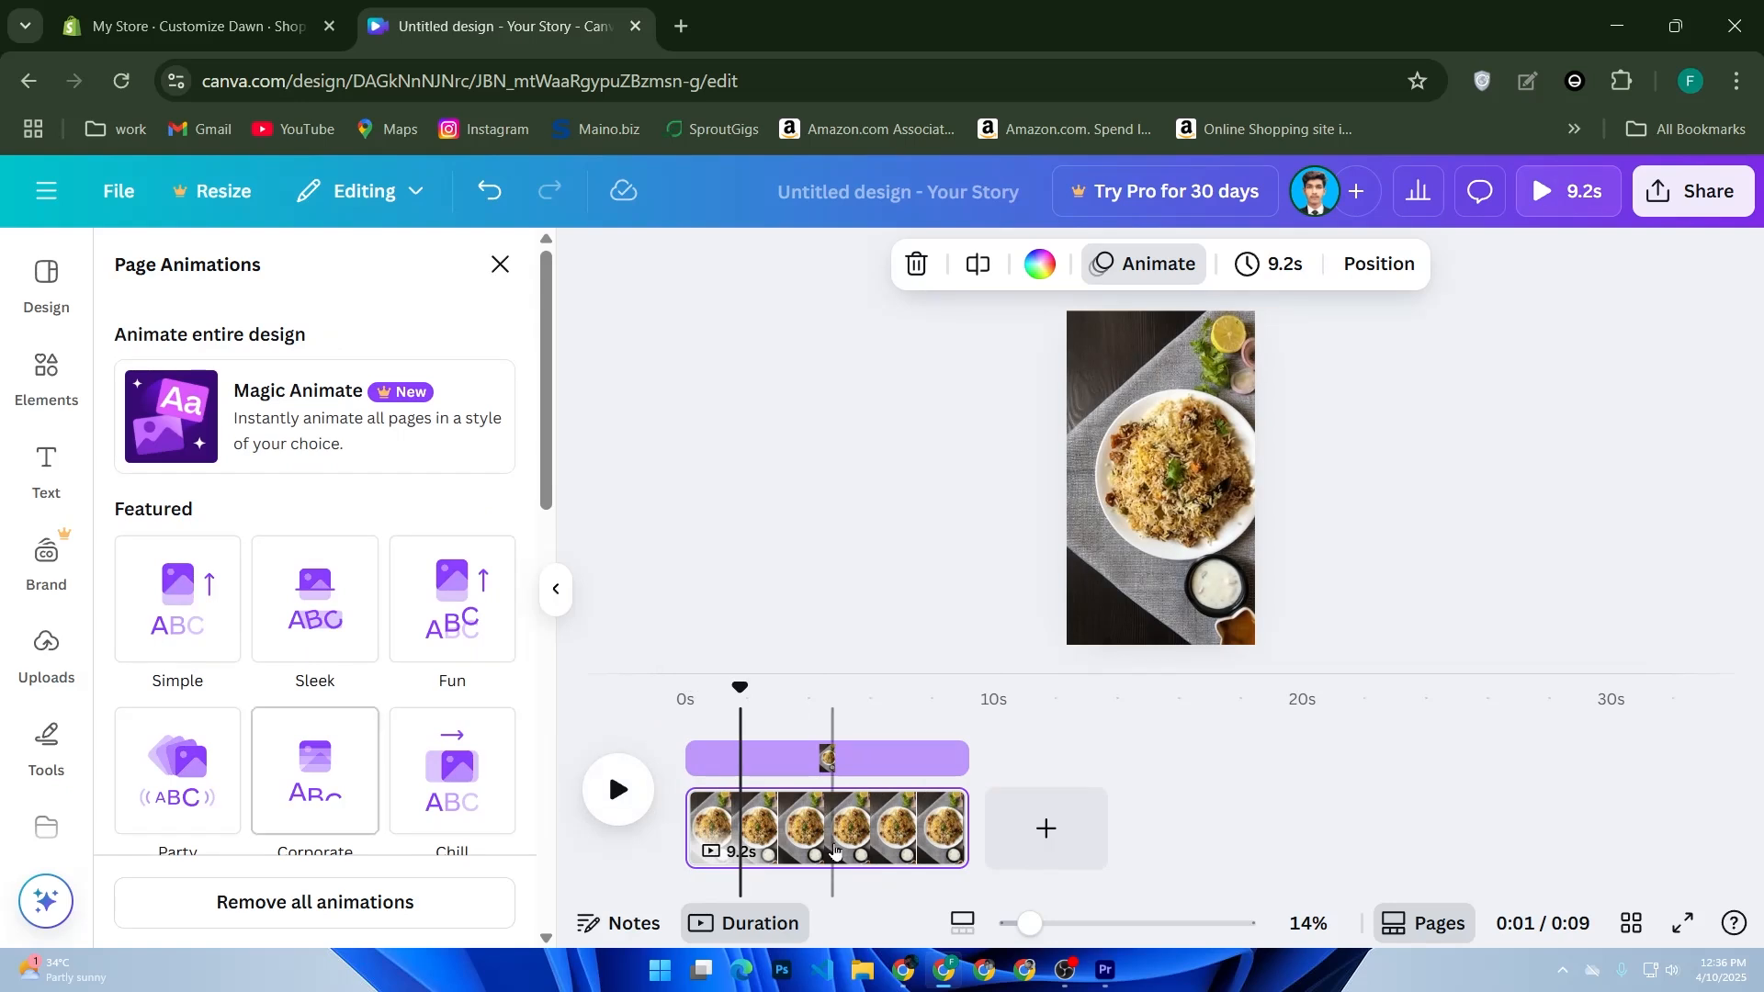
# Try to reverse the direction of the photo's Pan animation so it moves leftward.
pyautogui.click(842, 758)
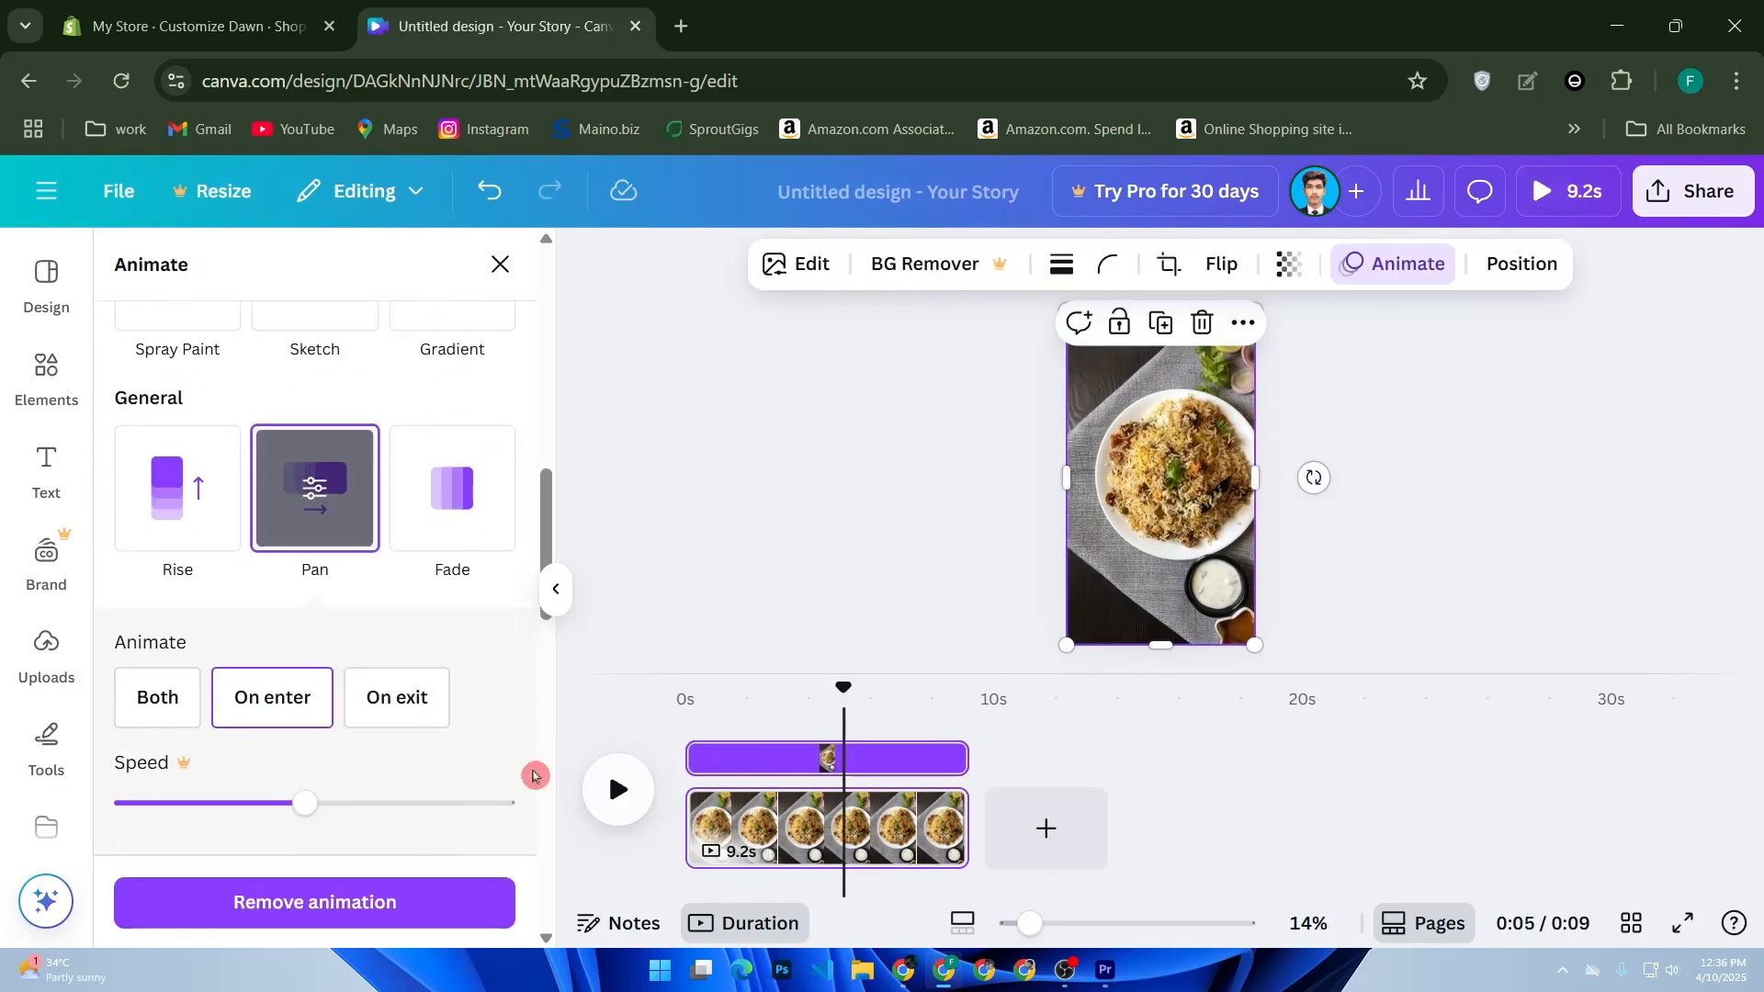
pyautogui.scroll(-3, 447, 742)
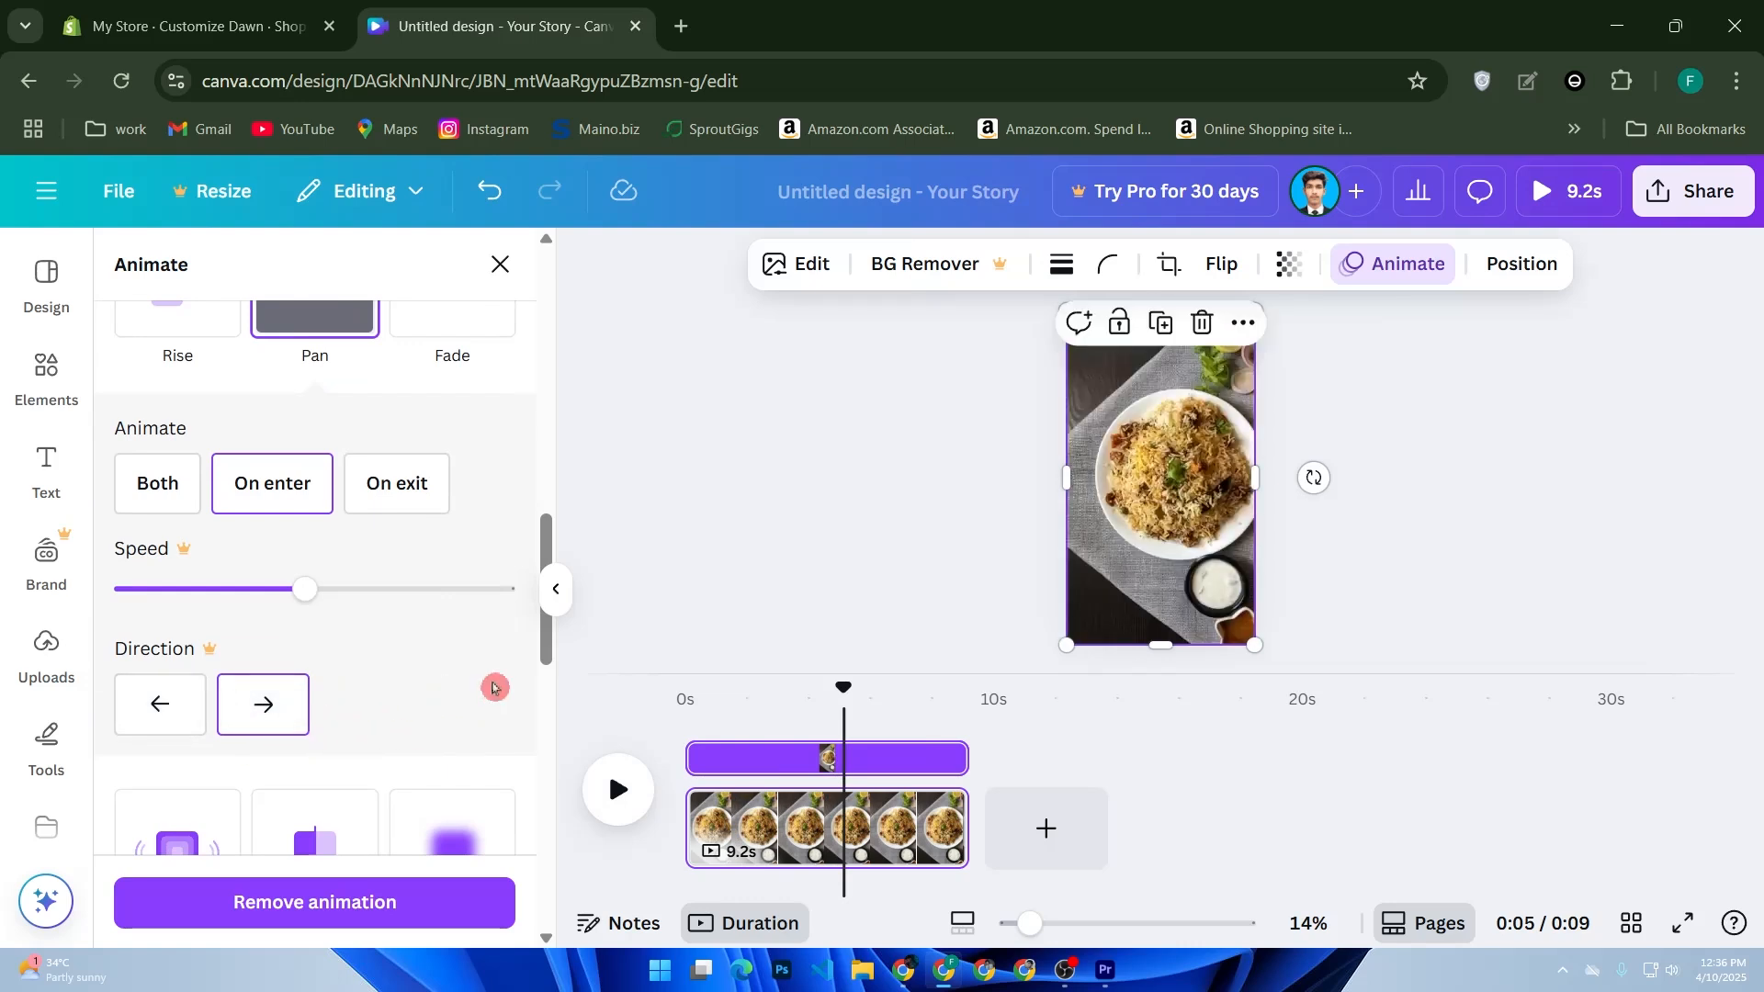
pyautogui.click(148, 715)
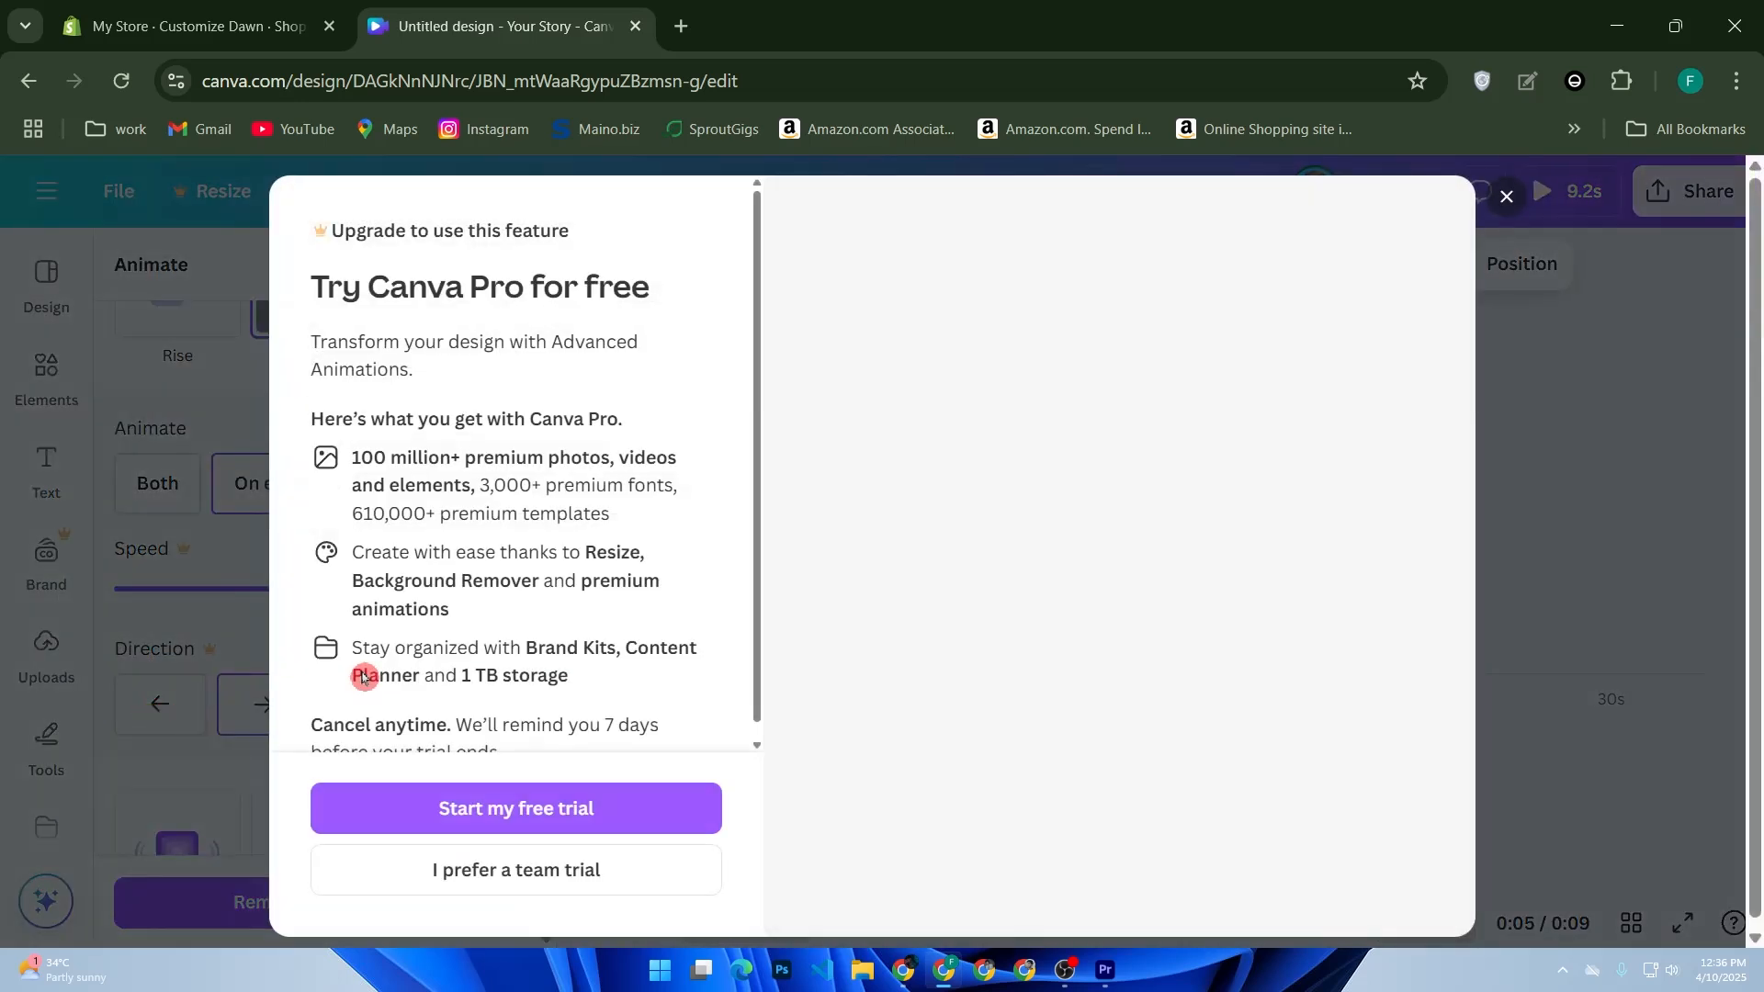
pyautogui.scroll(-1, 570, 640)
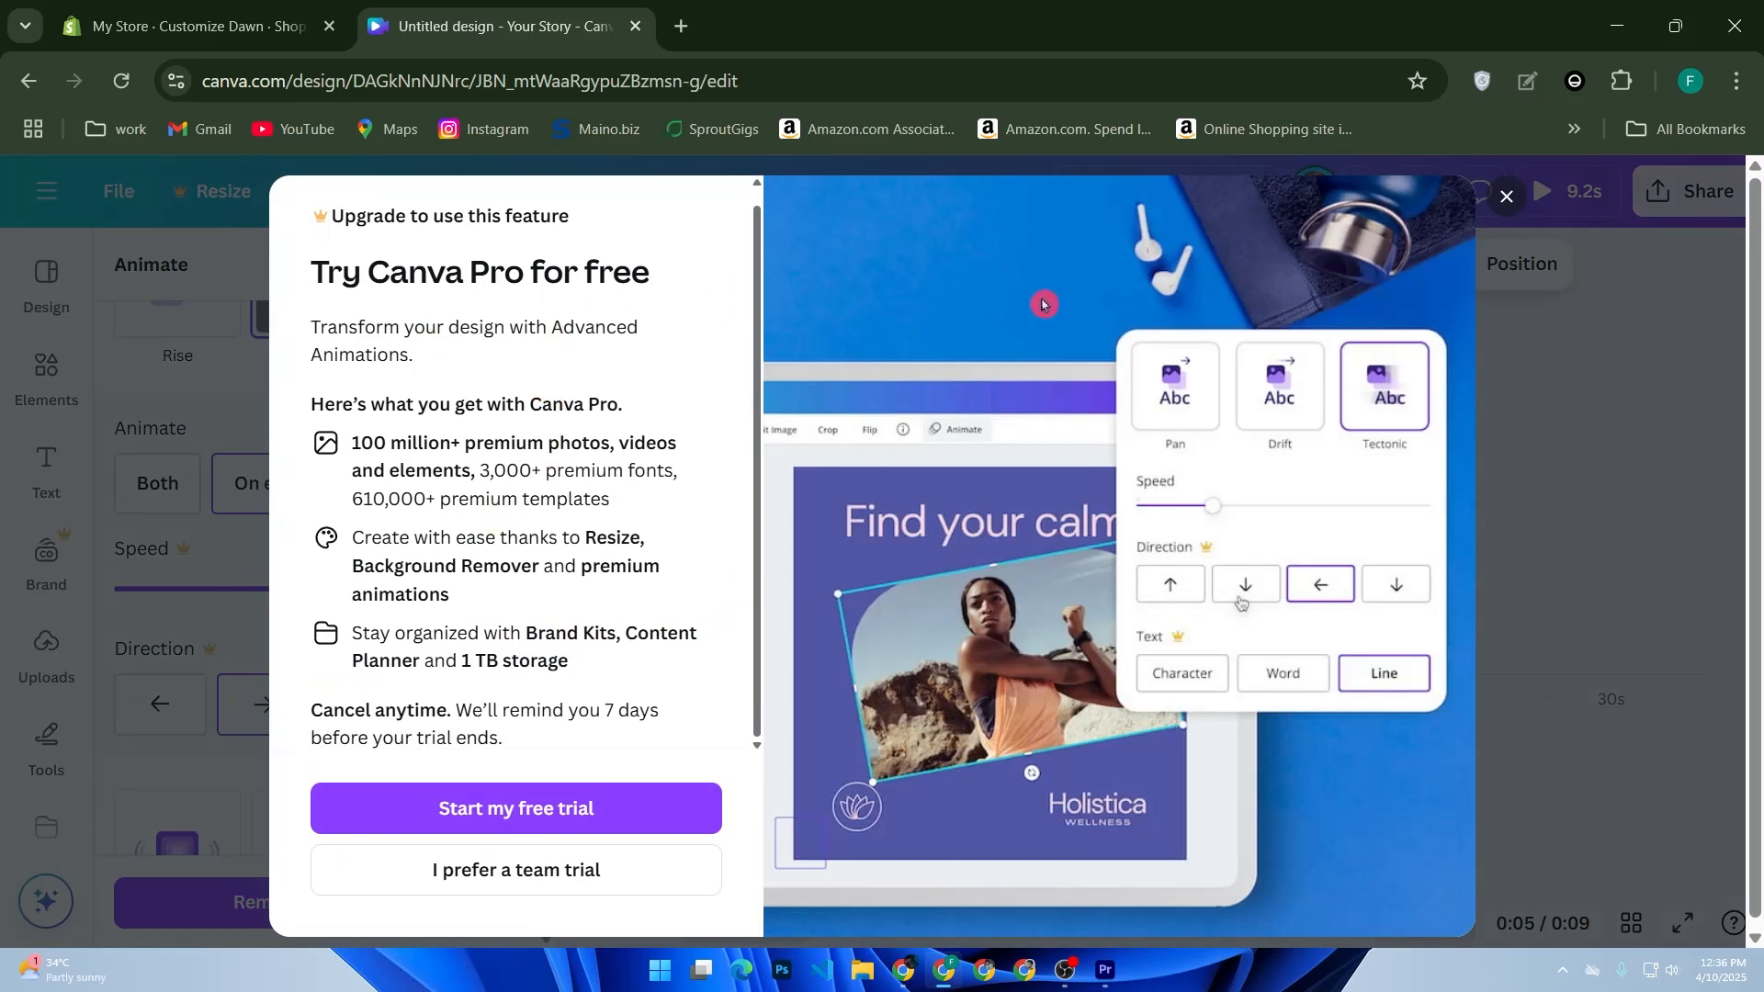
pyautogui.click(1507, 198)
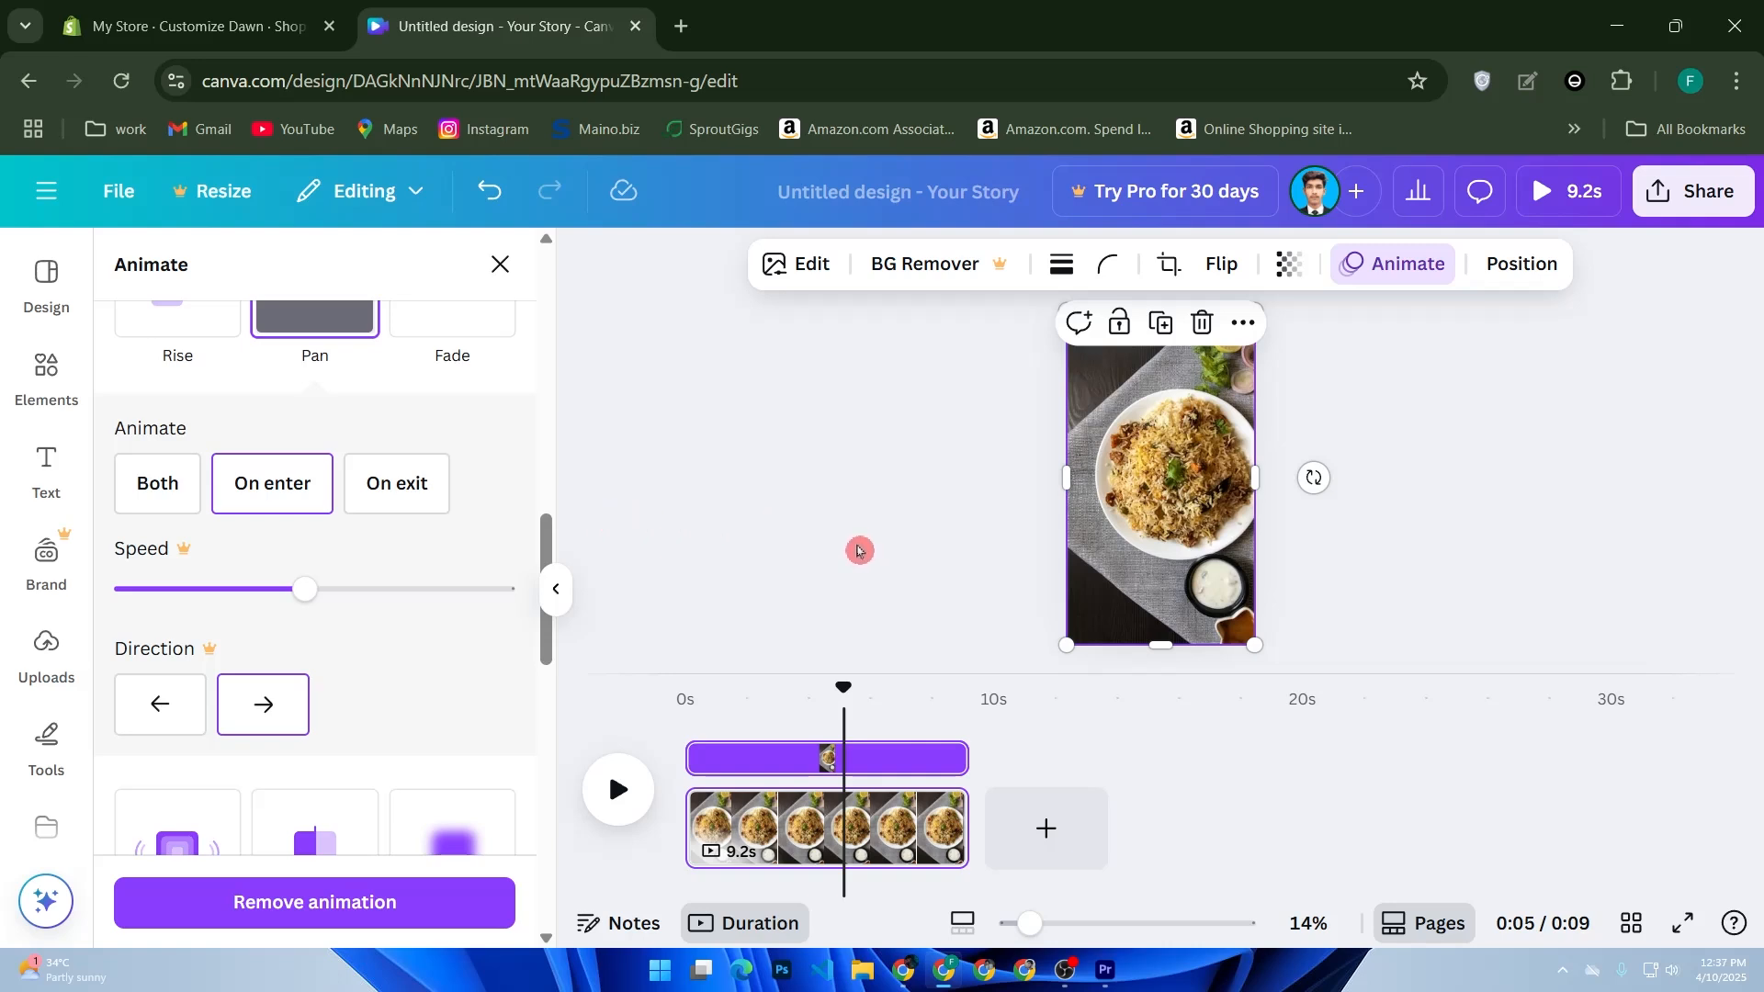
# Rewind to the start of the timeline and replay the Pan animation, stopping after a few seconds.
pyautogui.moveTo(844, 687); pyautogui.dragTo(590, 670)
pyautogui.click(593, 667)
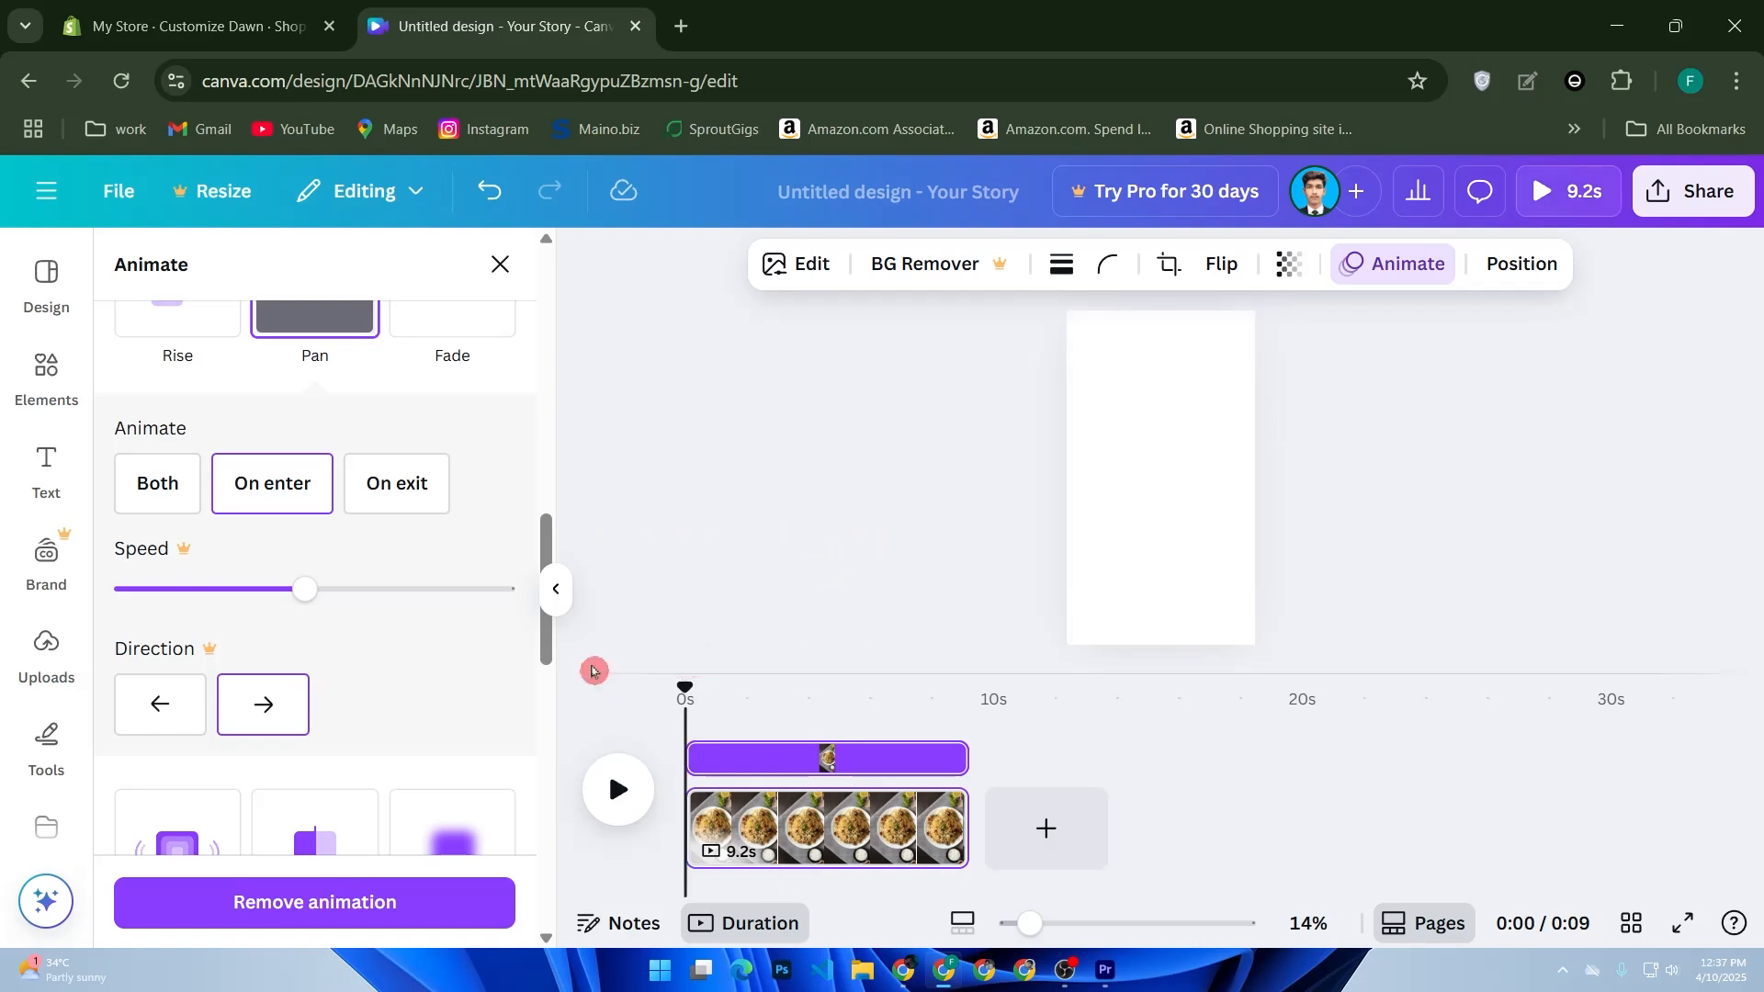
pyautogui.click(614, 779)
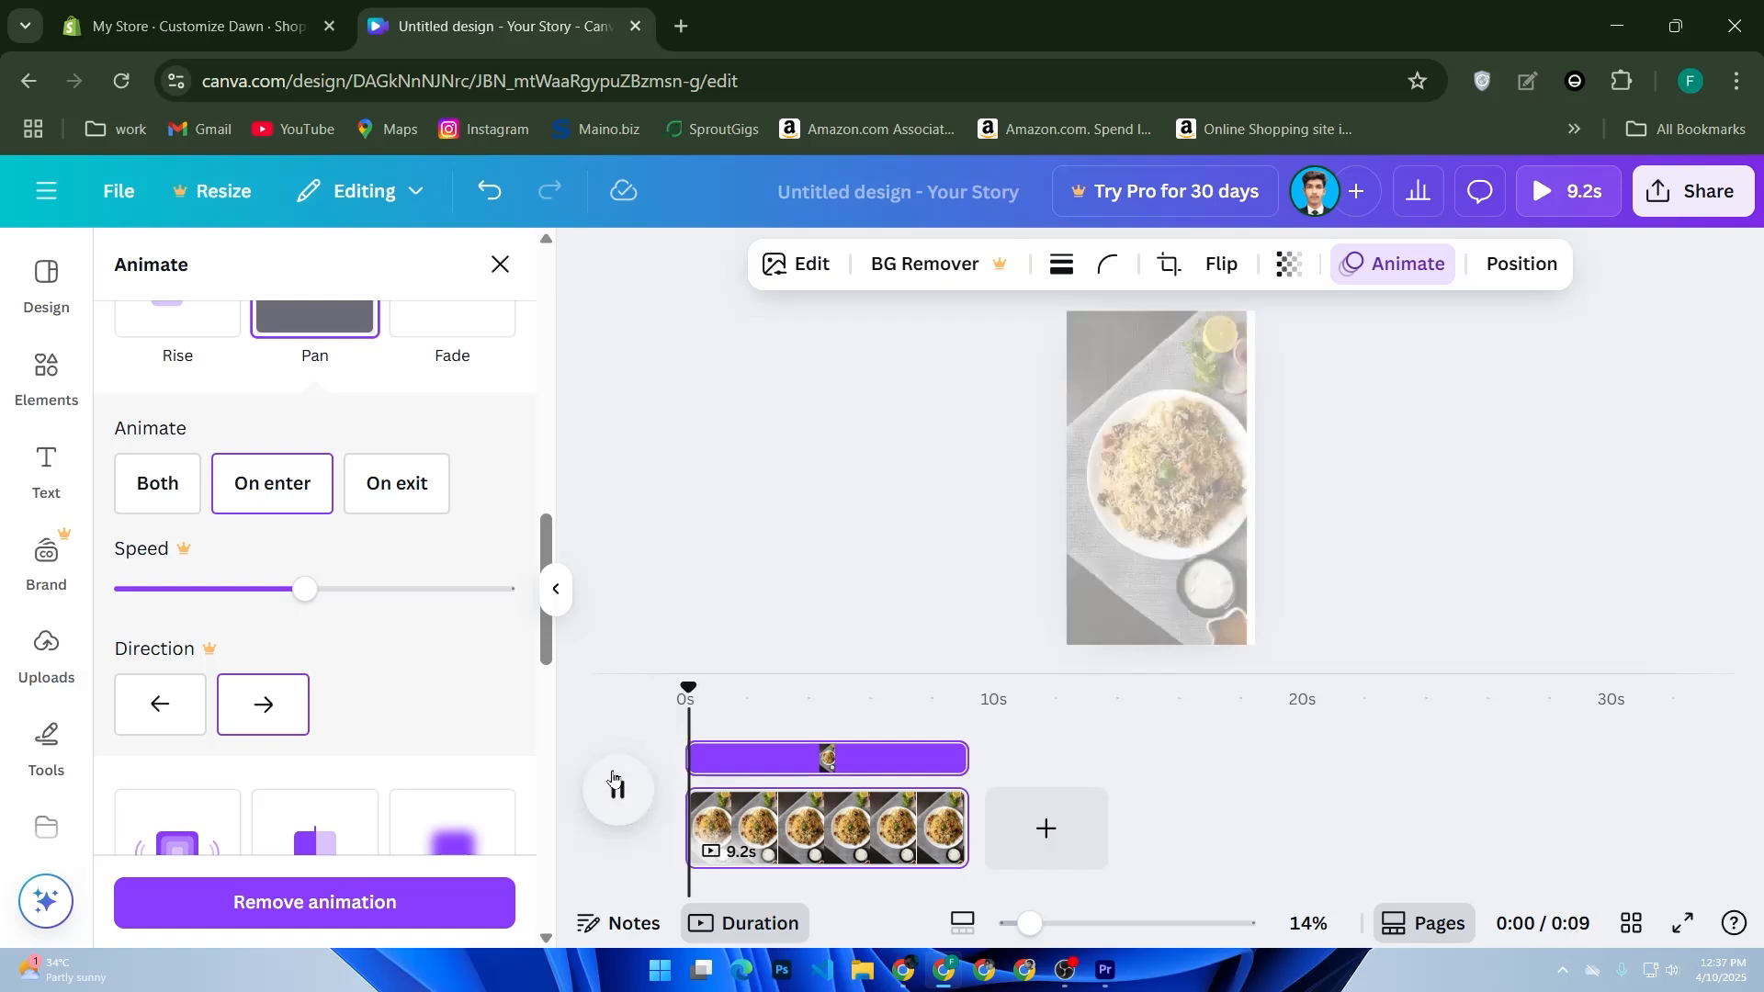
pyautogui.click(613, 779)
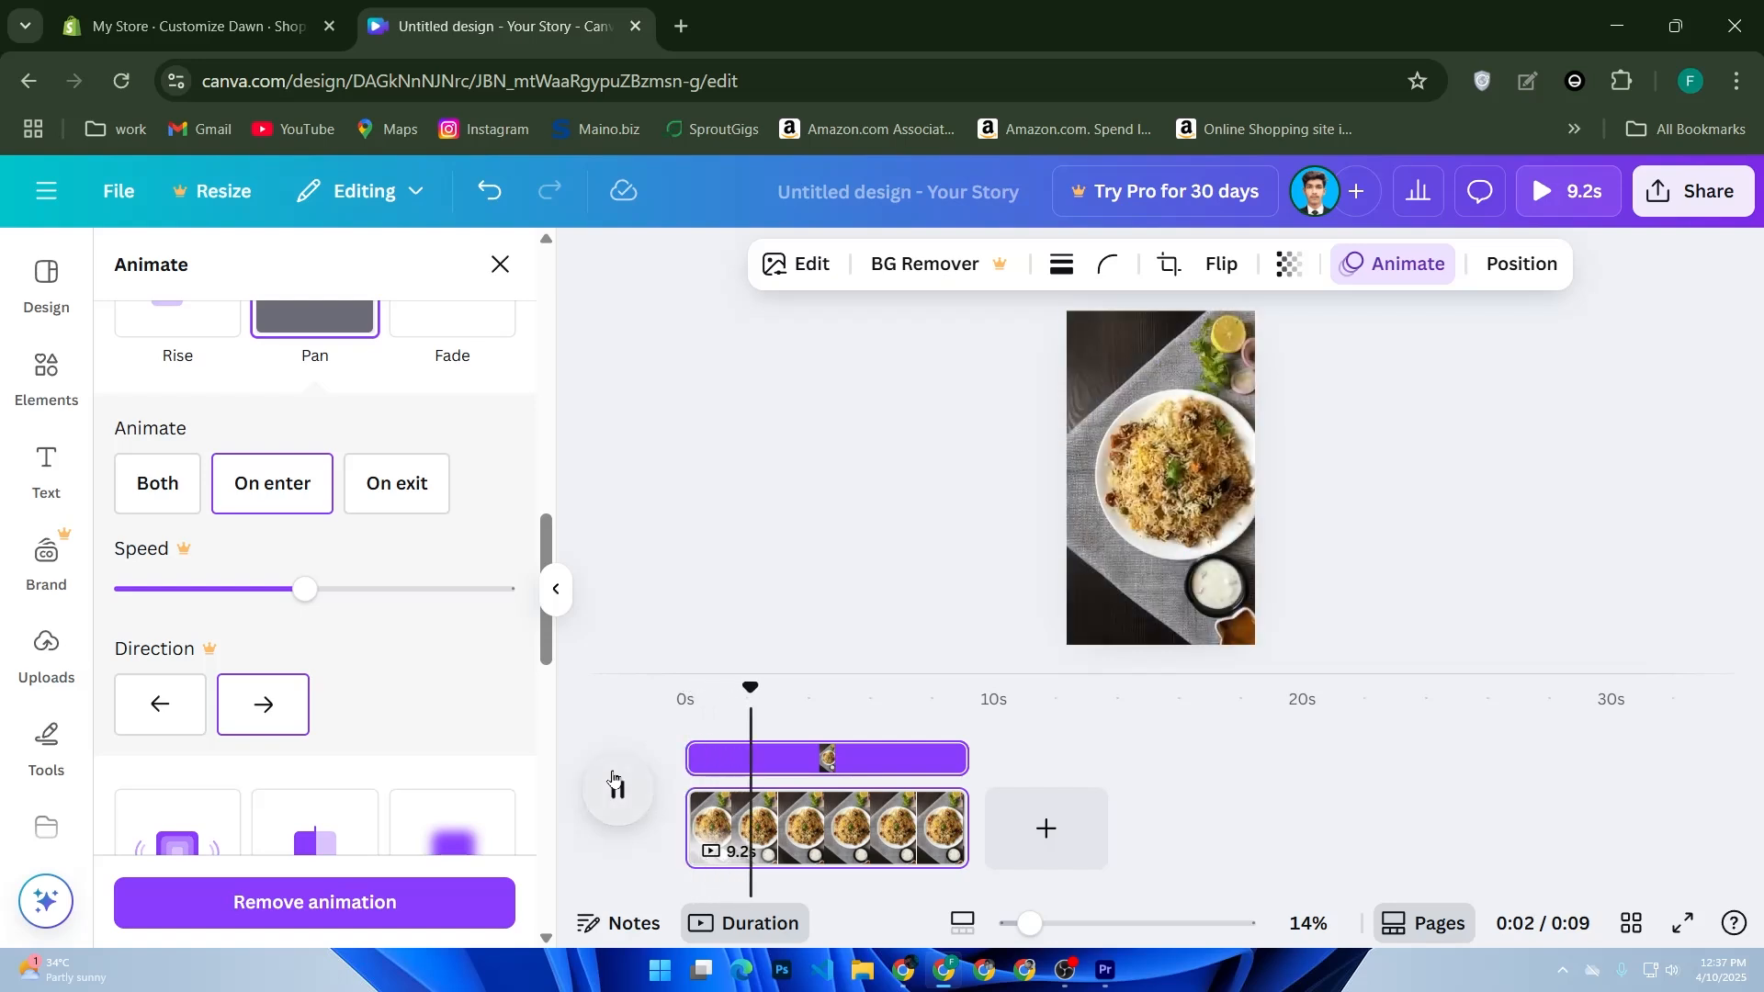
pyautogui.click(614, 779)
pyautogui.click(613, 779)
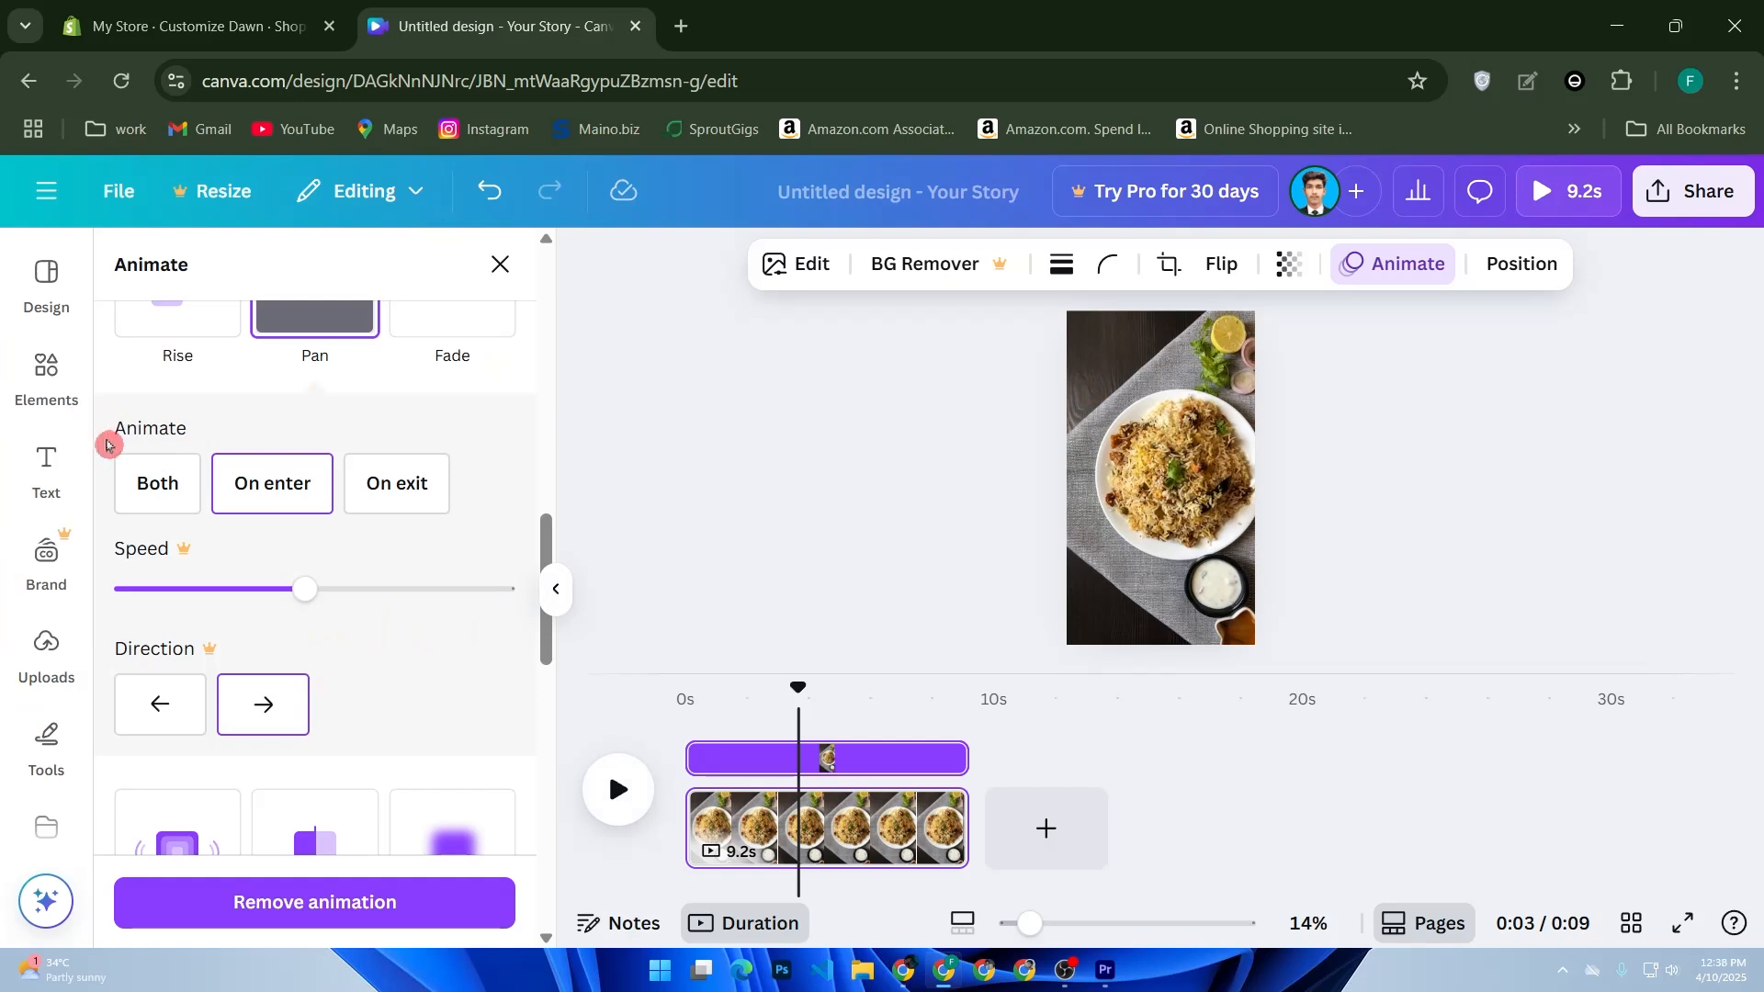
# Add a text box, enlarge its text to about size 63, and place it near the top of the food photo.
pyautogui.click(65, 464)
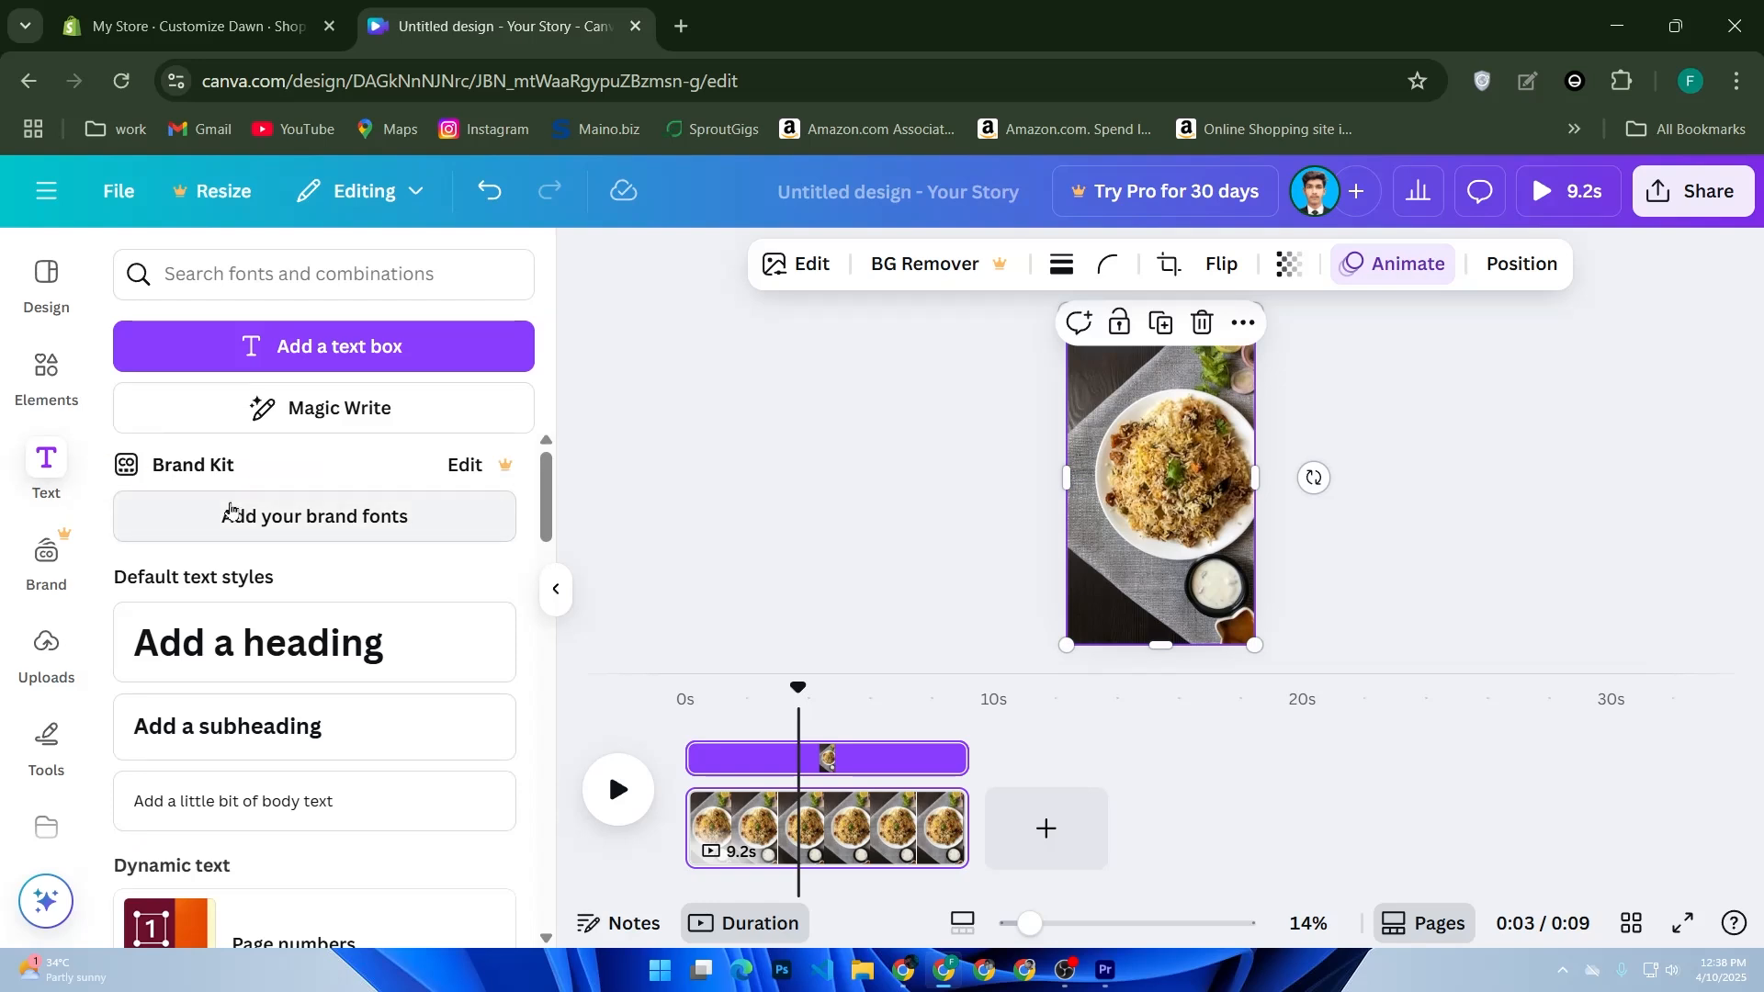
pyautogui.click(294, 348)
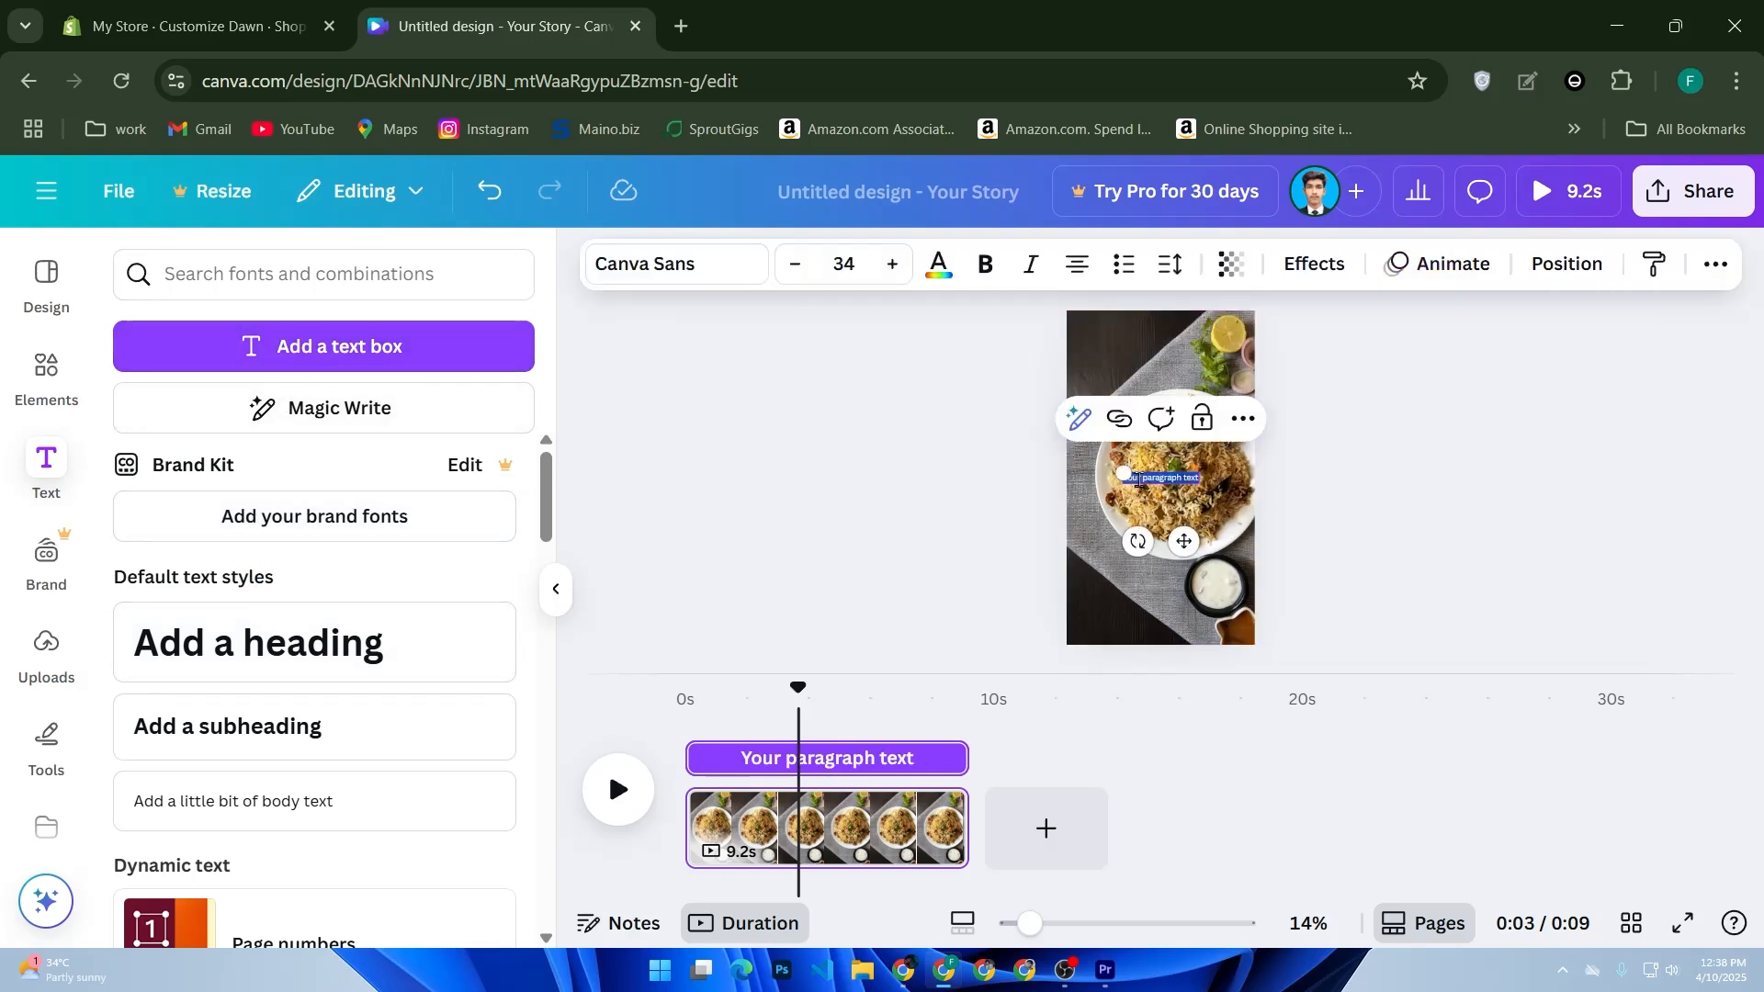
pyautogui.moveTo(1124, 472); pyautogui.dragTo(1059, 466)
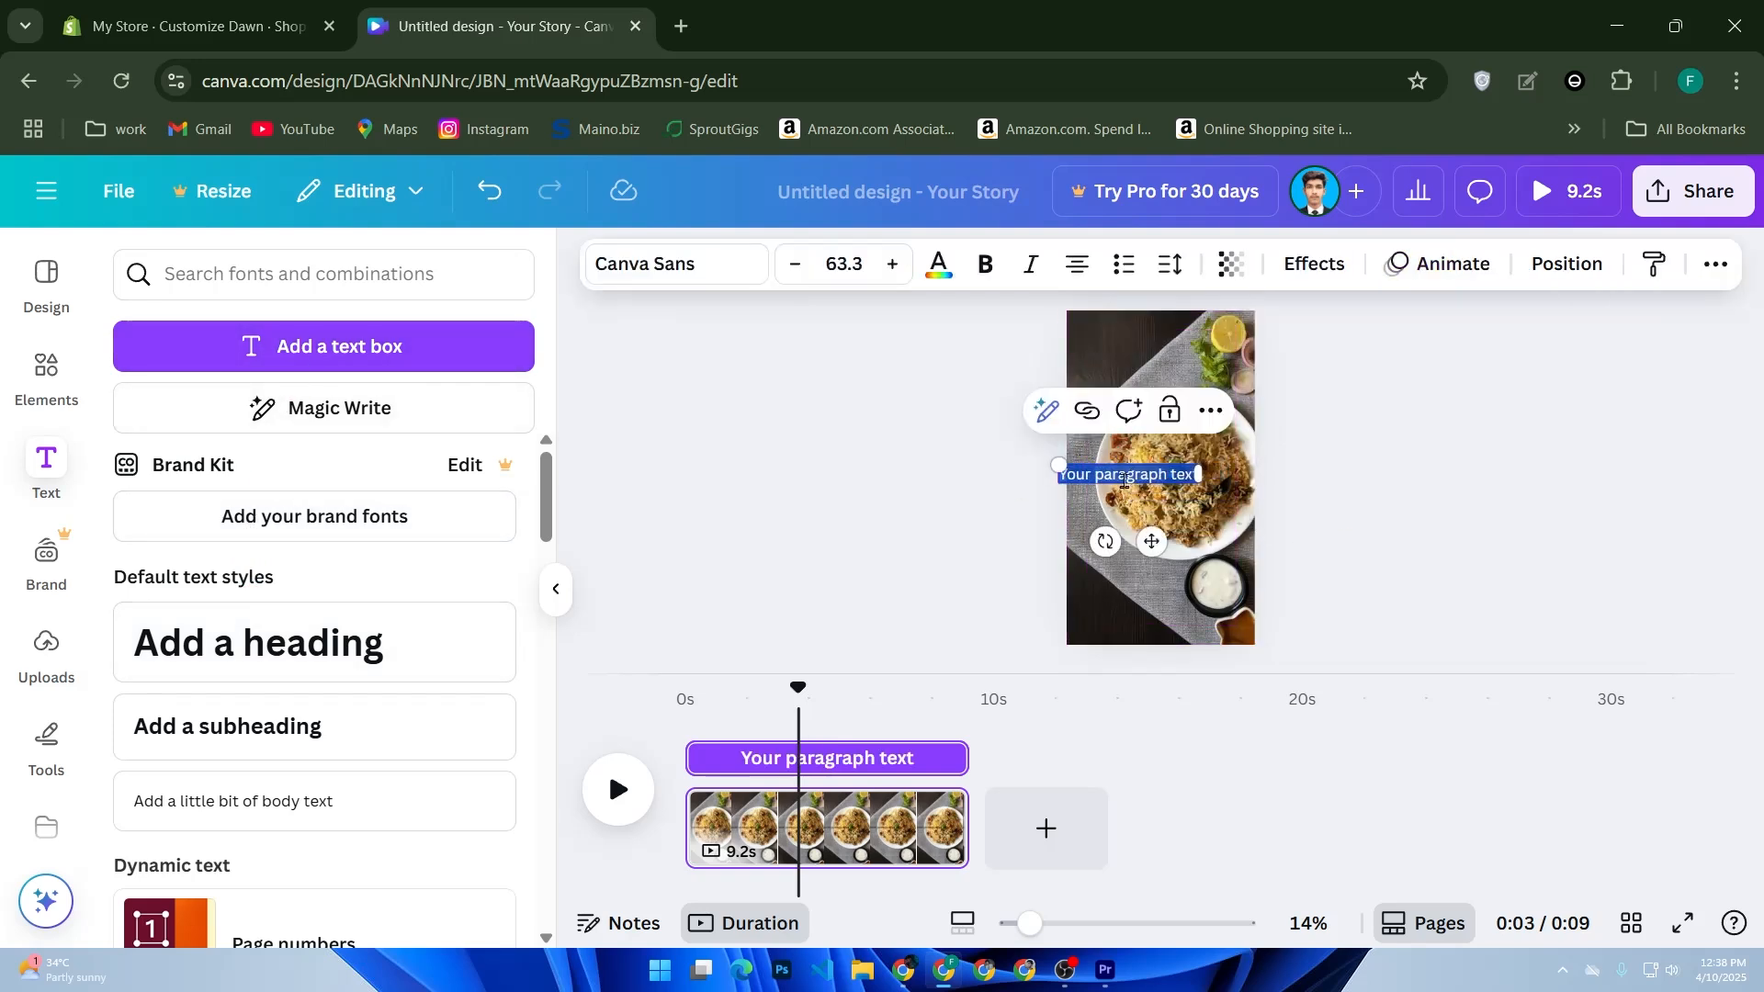
pyautogui.moveTo(1150, 542); pyautogui.dragTo(1182, 418)
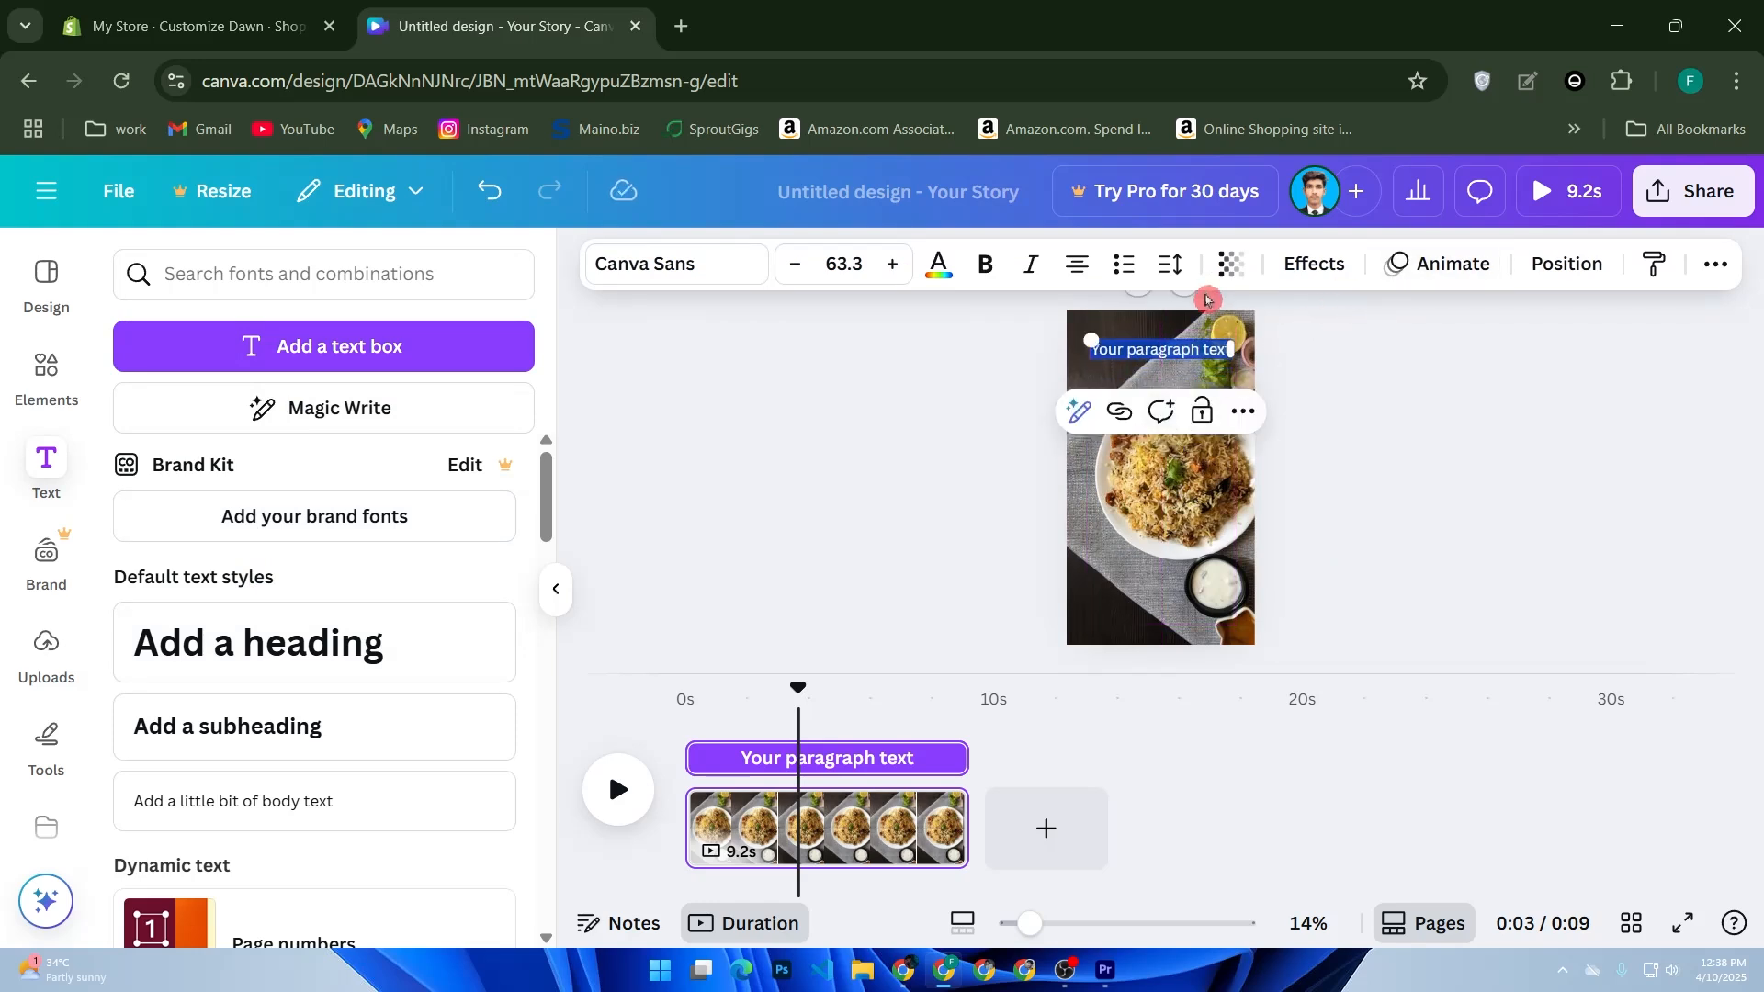
pyautogui.write('faz;e')
pyautogui.press('BackSpace')
pyautogui.press('BackSpace')
pyautogui.press('BackSpace')
pyautogui.press('BackSpace')
pyautogui.press('BackSpace')
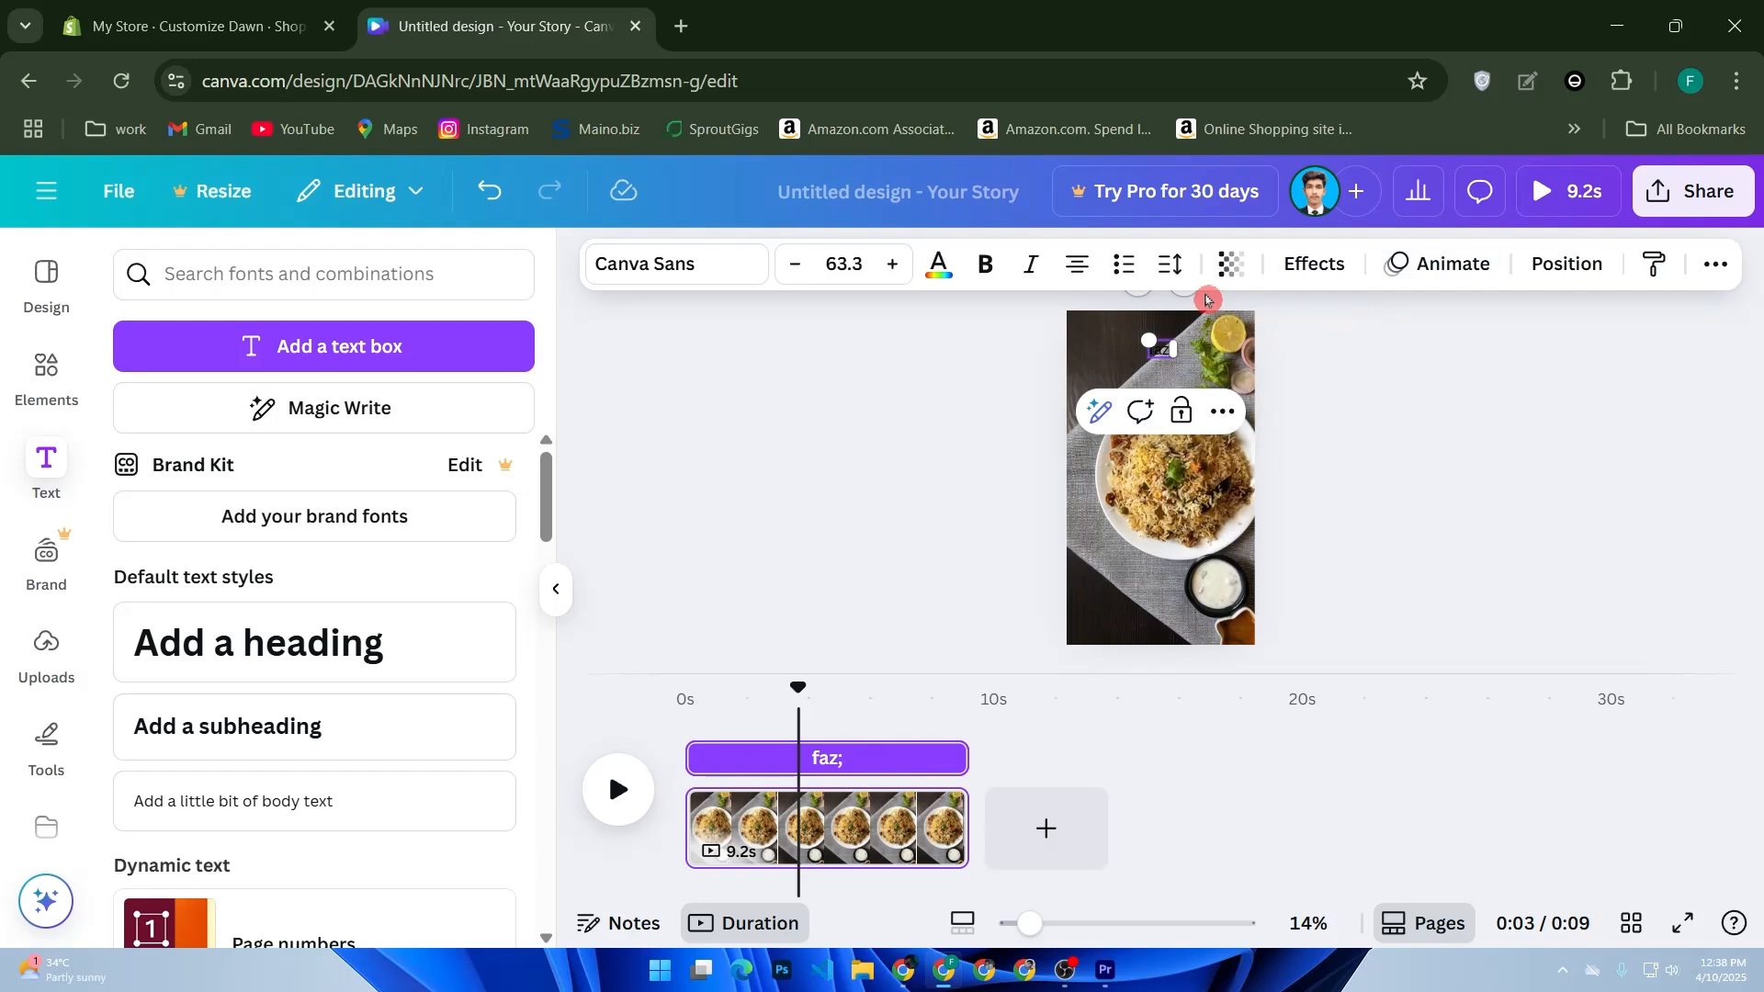
pyautogui.hotkey('ctrl', 'z')
pyautogui.hotkey('ctrl', 'z')
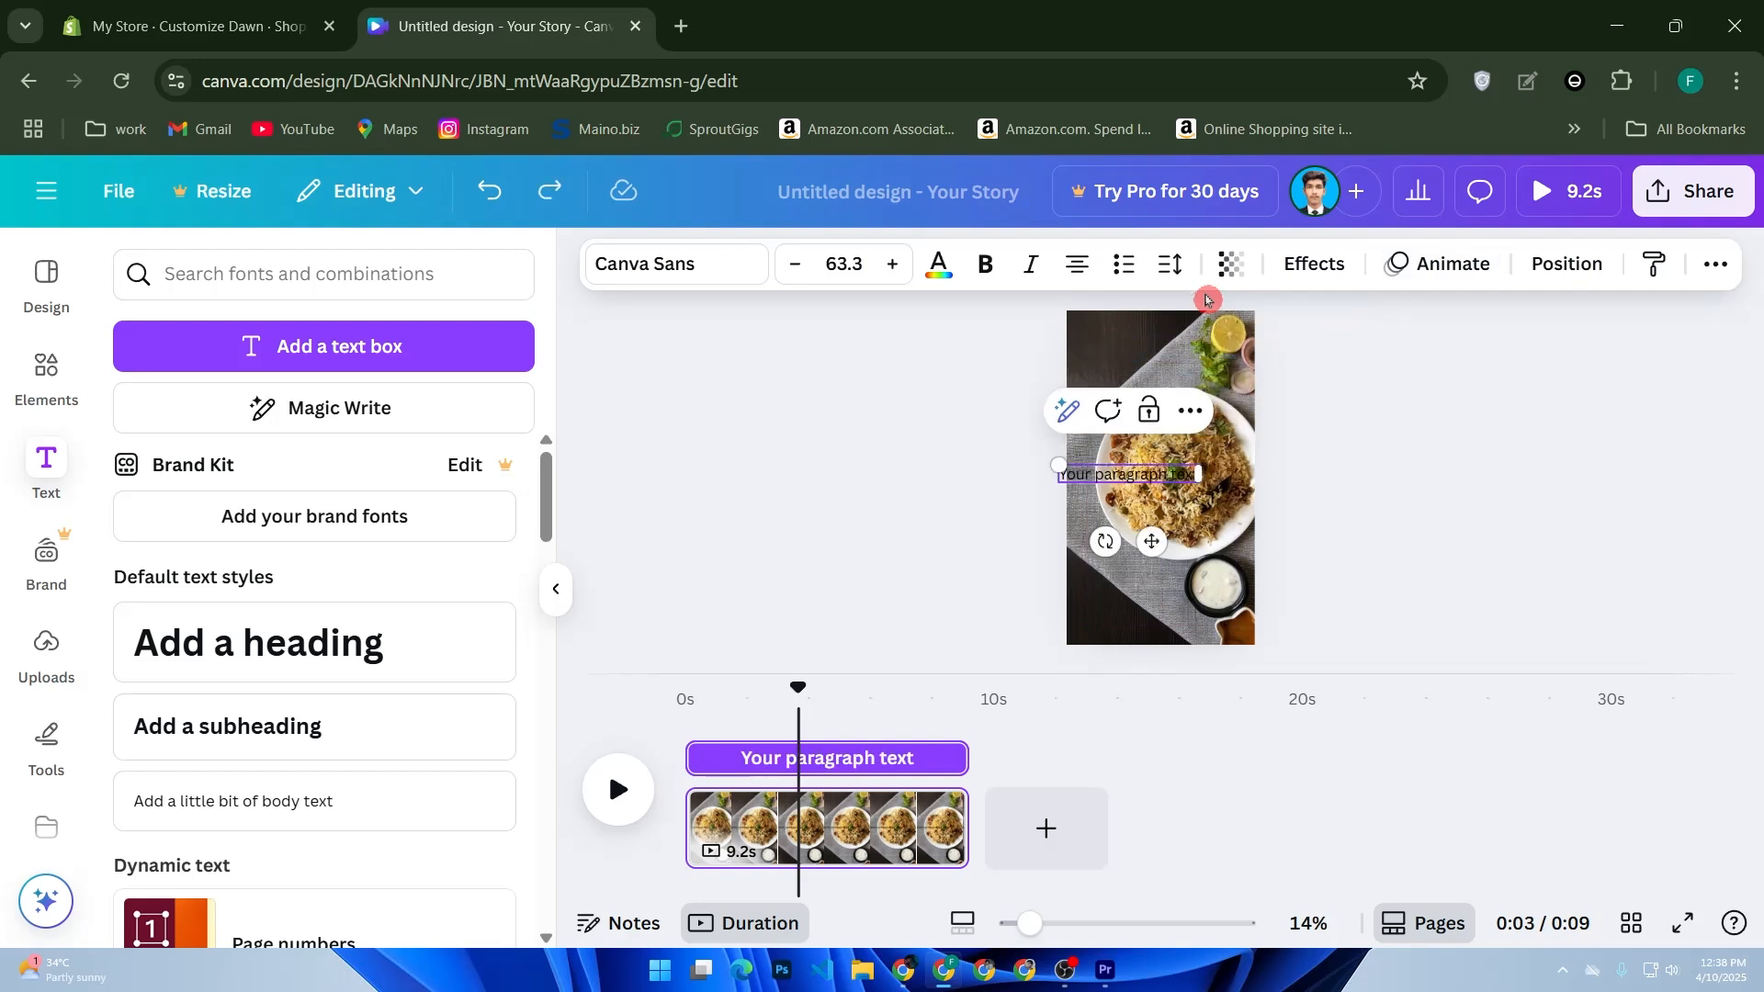
pyautogui.hotkey('ctrl', 'y')
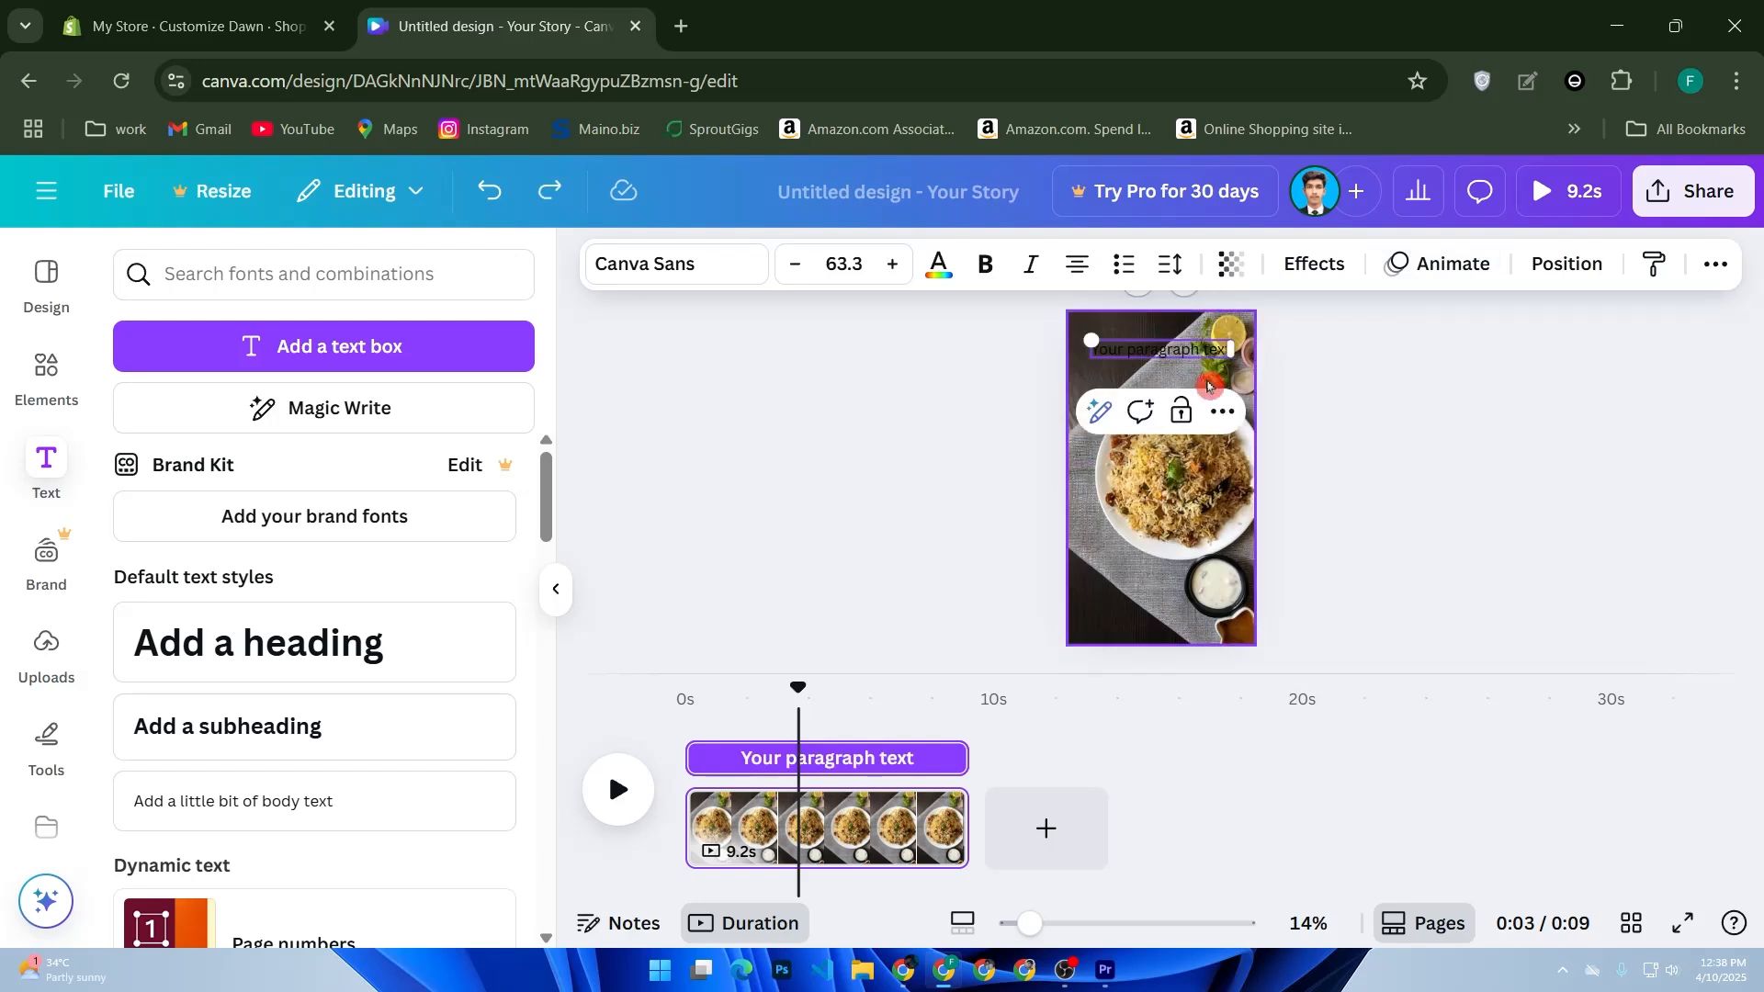
# Set the color of the placeholder paragraph text to solid white.
pyautogui.doubleClick(1170, 347)
pyautogui.tripleClick(1170, 348)
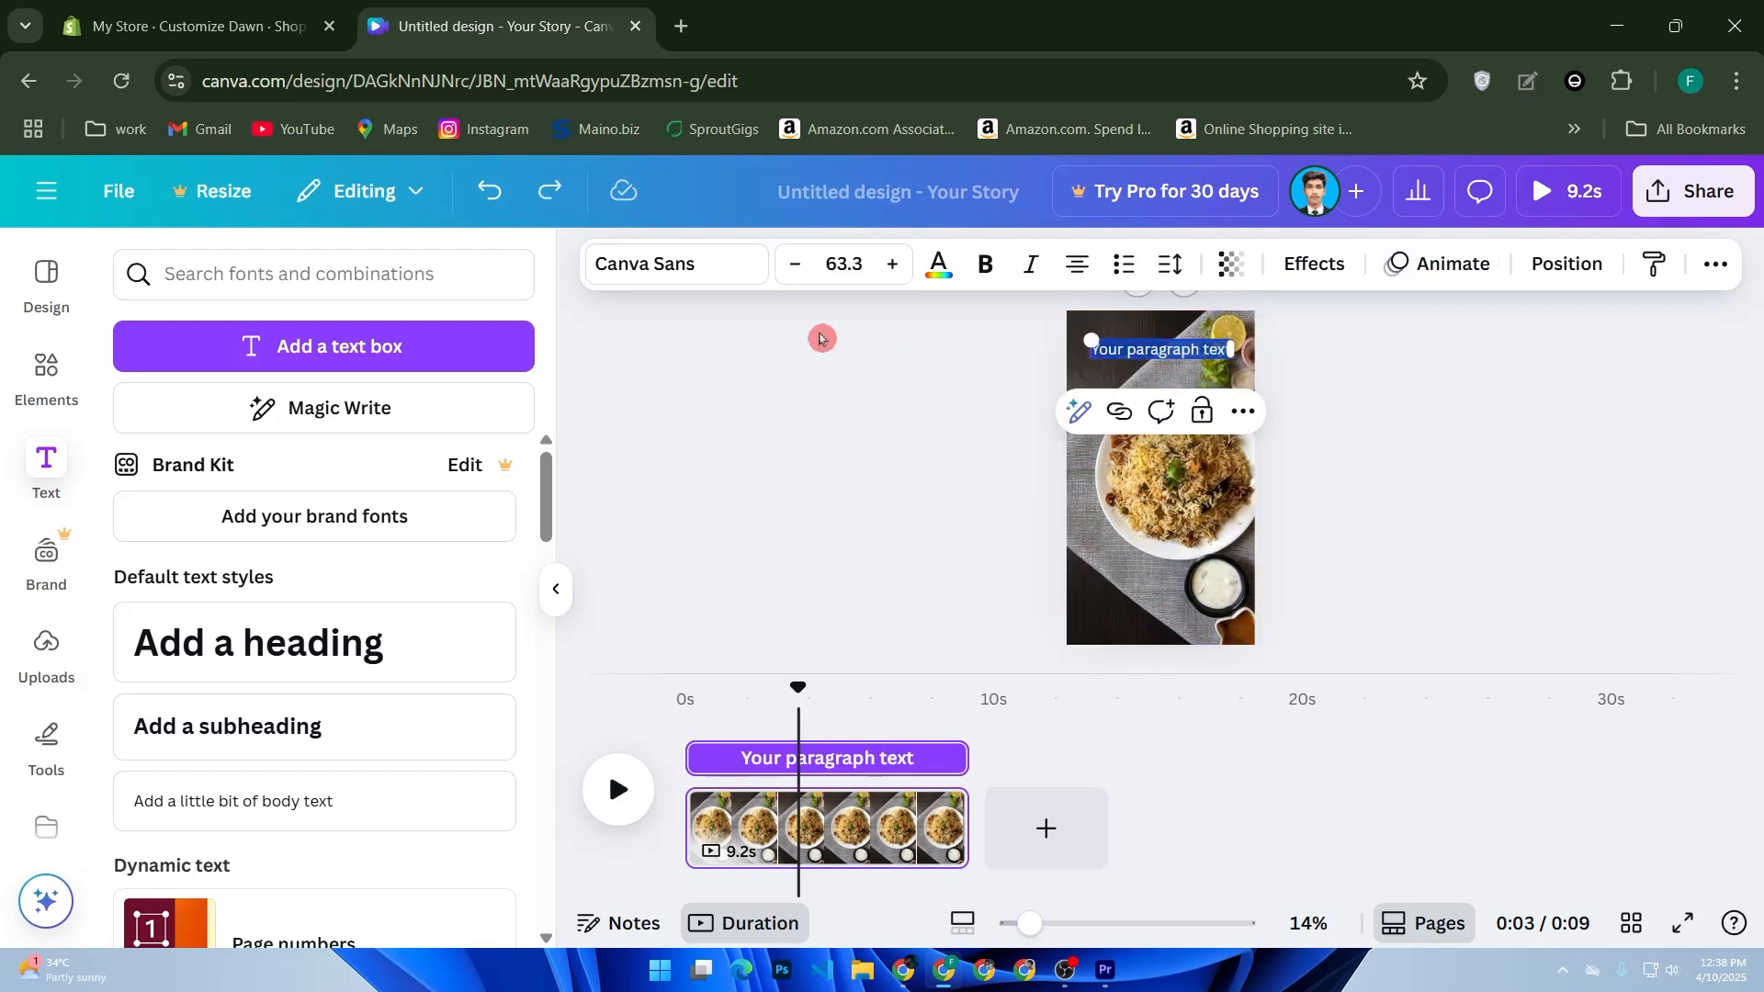
pyautogui.click(943, 273)
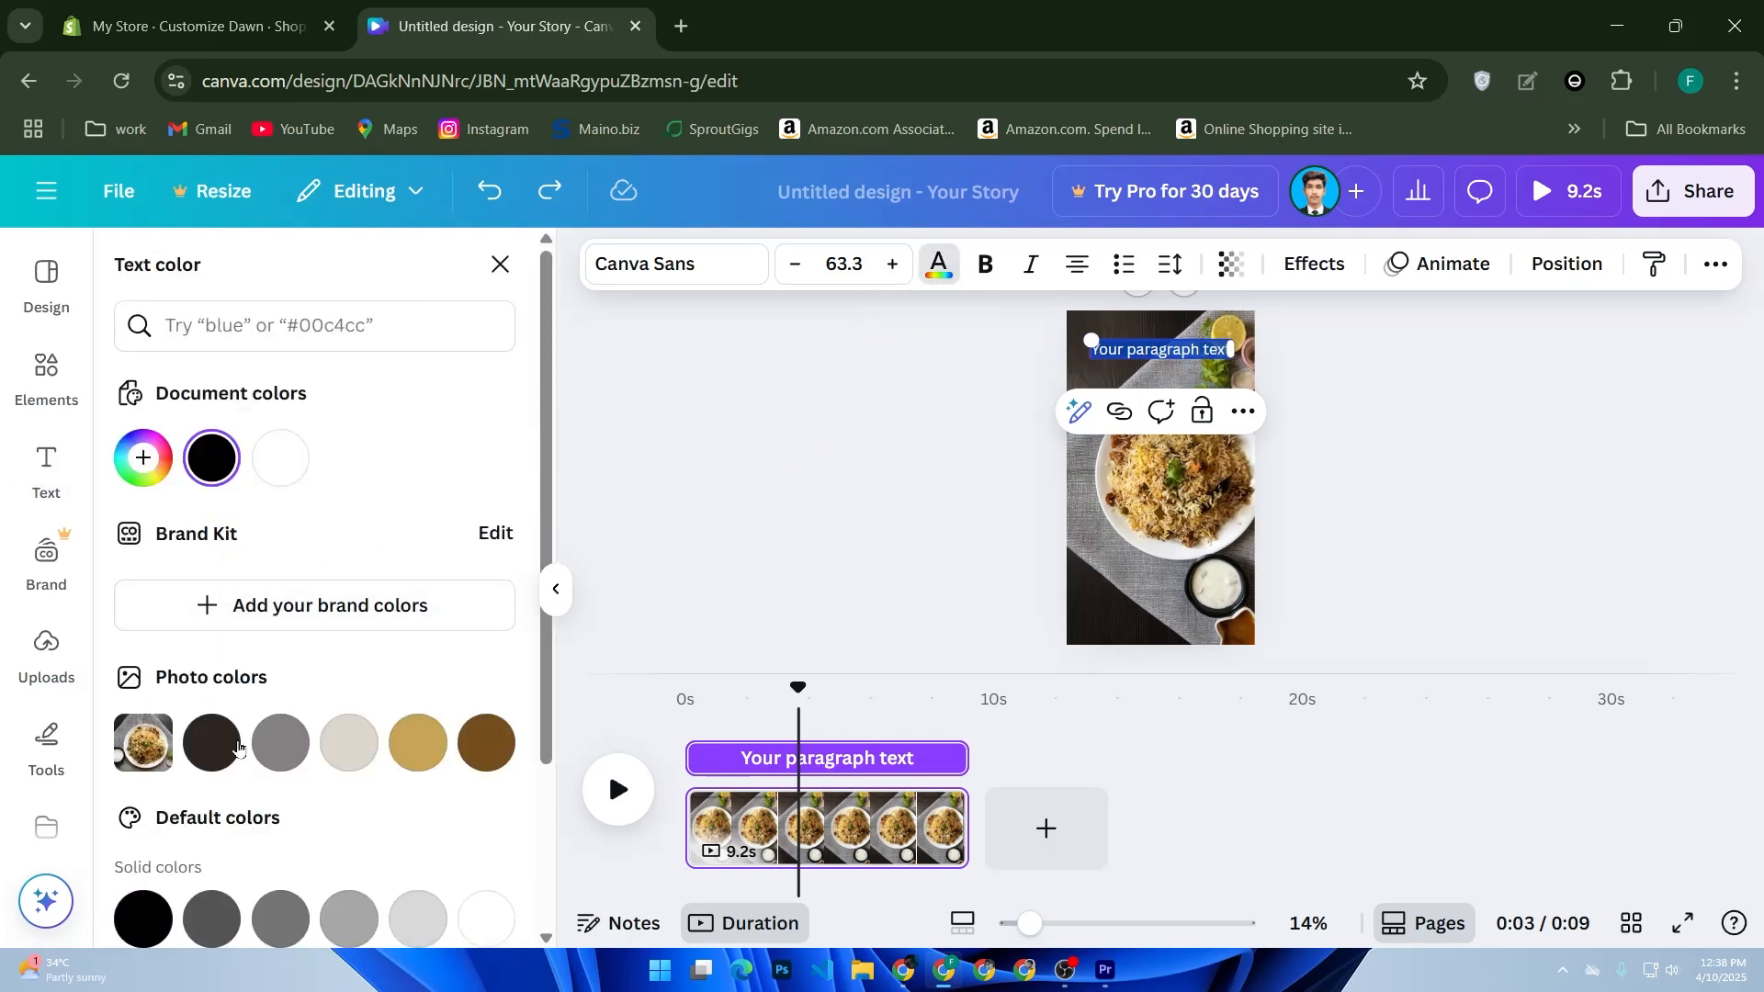
pyautogui.click(484, 920)
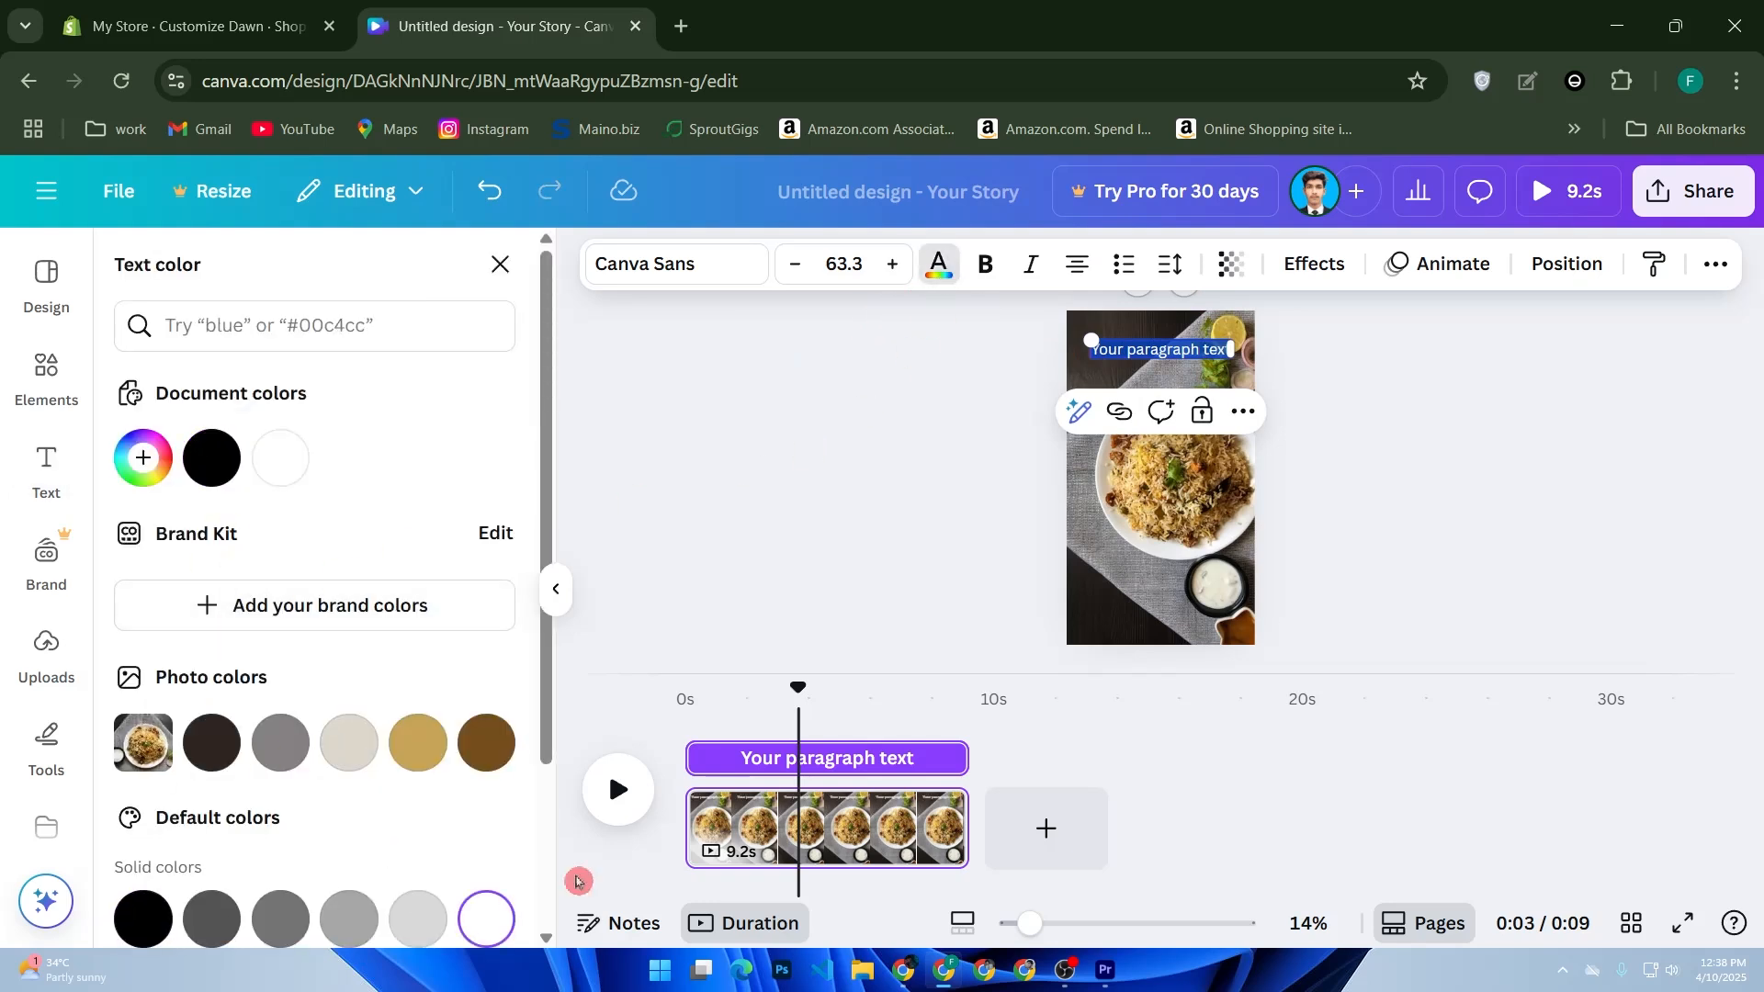
# Change the font of the paragraph text to Apricots.
pyautogui.click(1172, 367)
pyautogui.click(1162, 354)
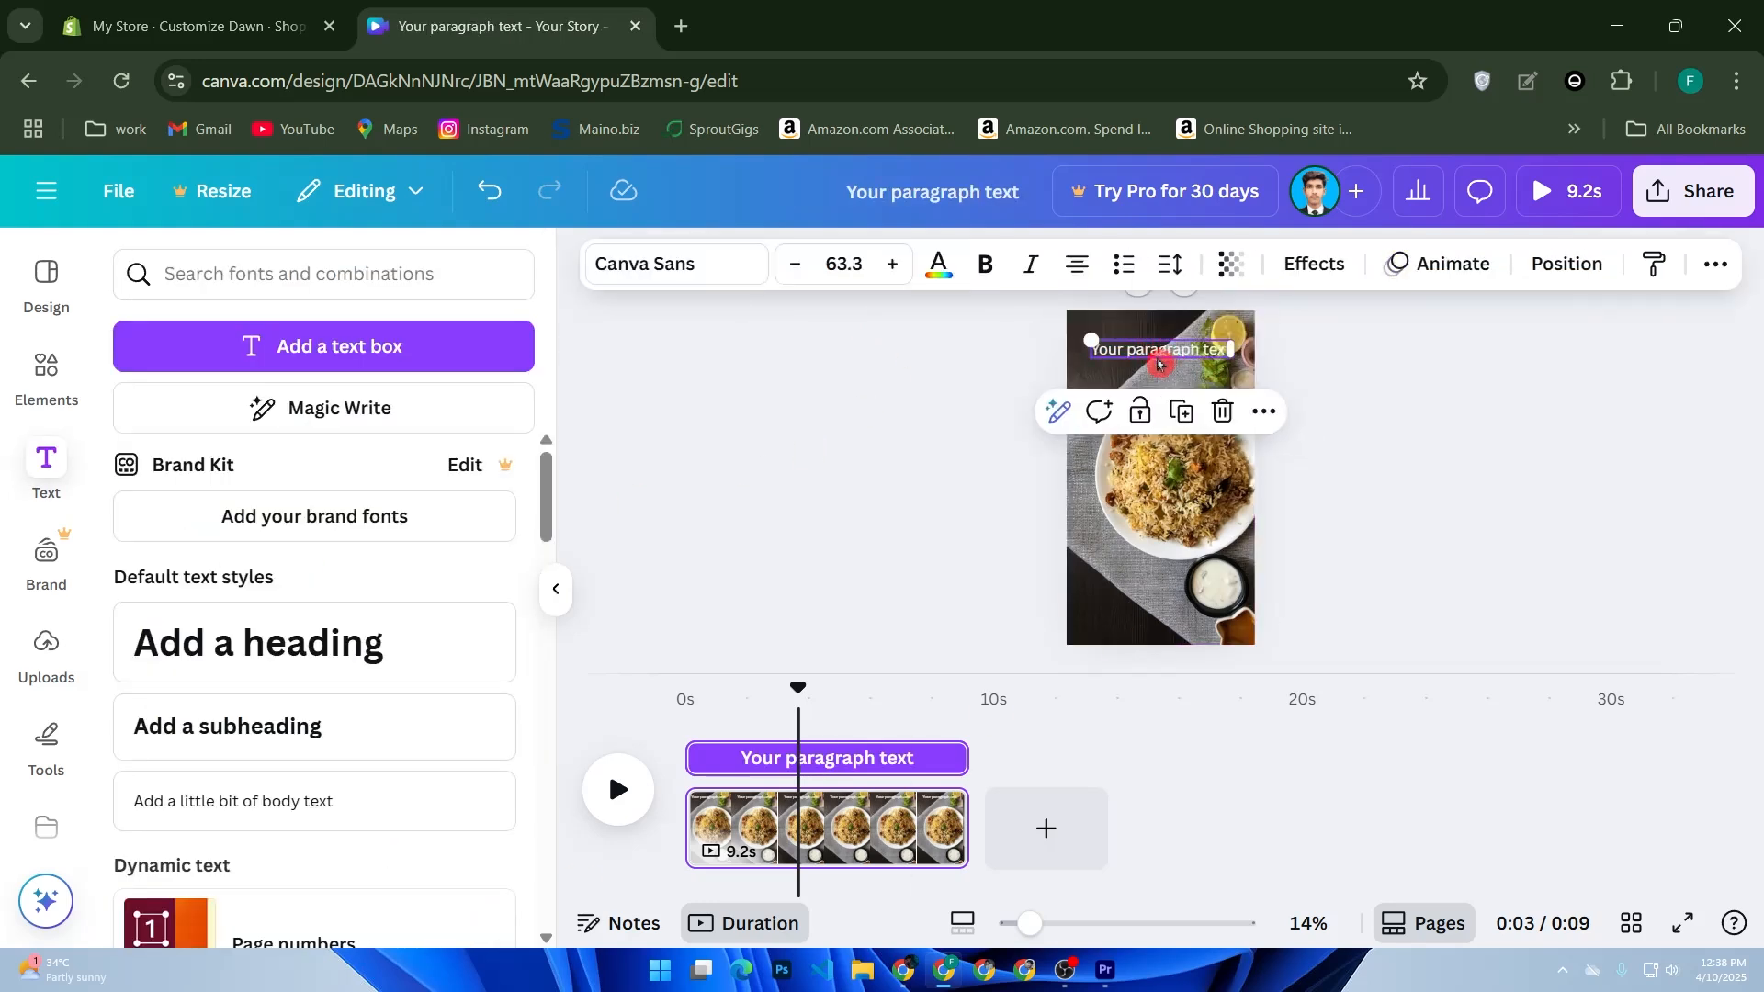
pyautogui.click(1155, 352)
pyautogui.click(693, 274)
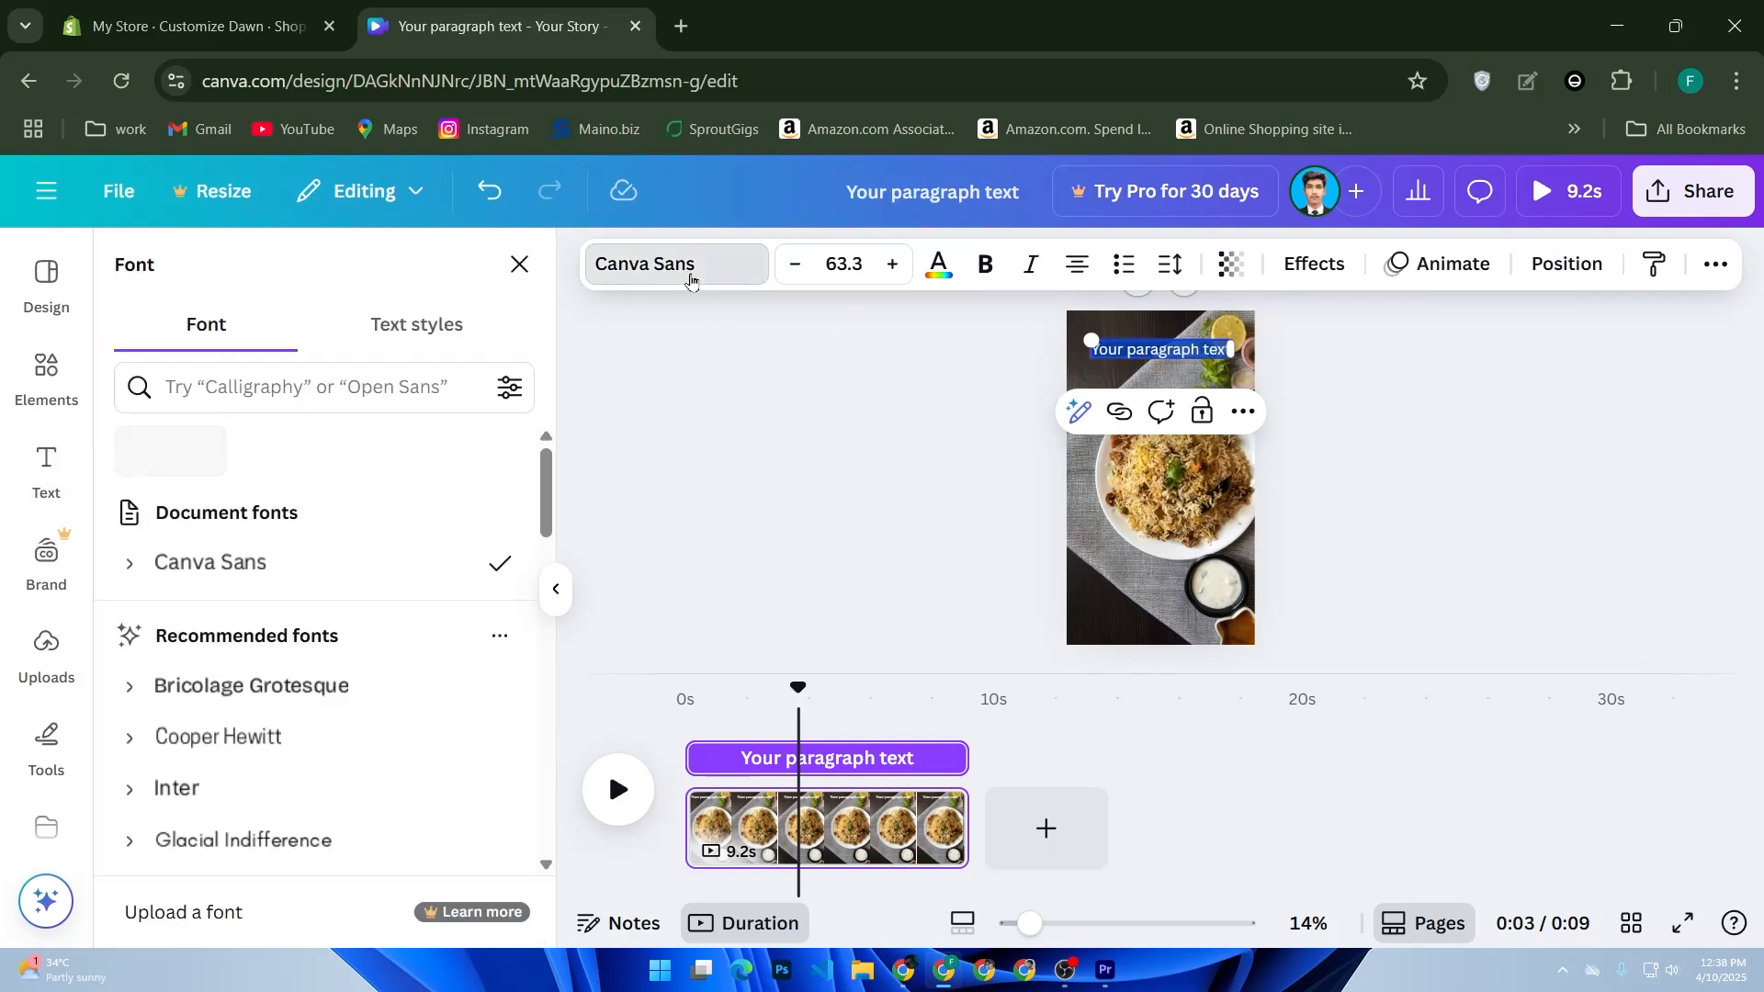
pyautogui.scroll(-3, 303, 799)
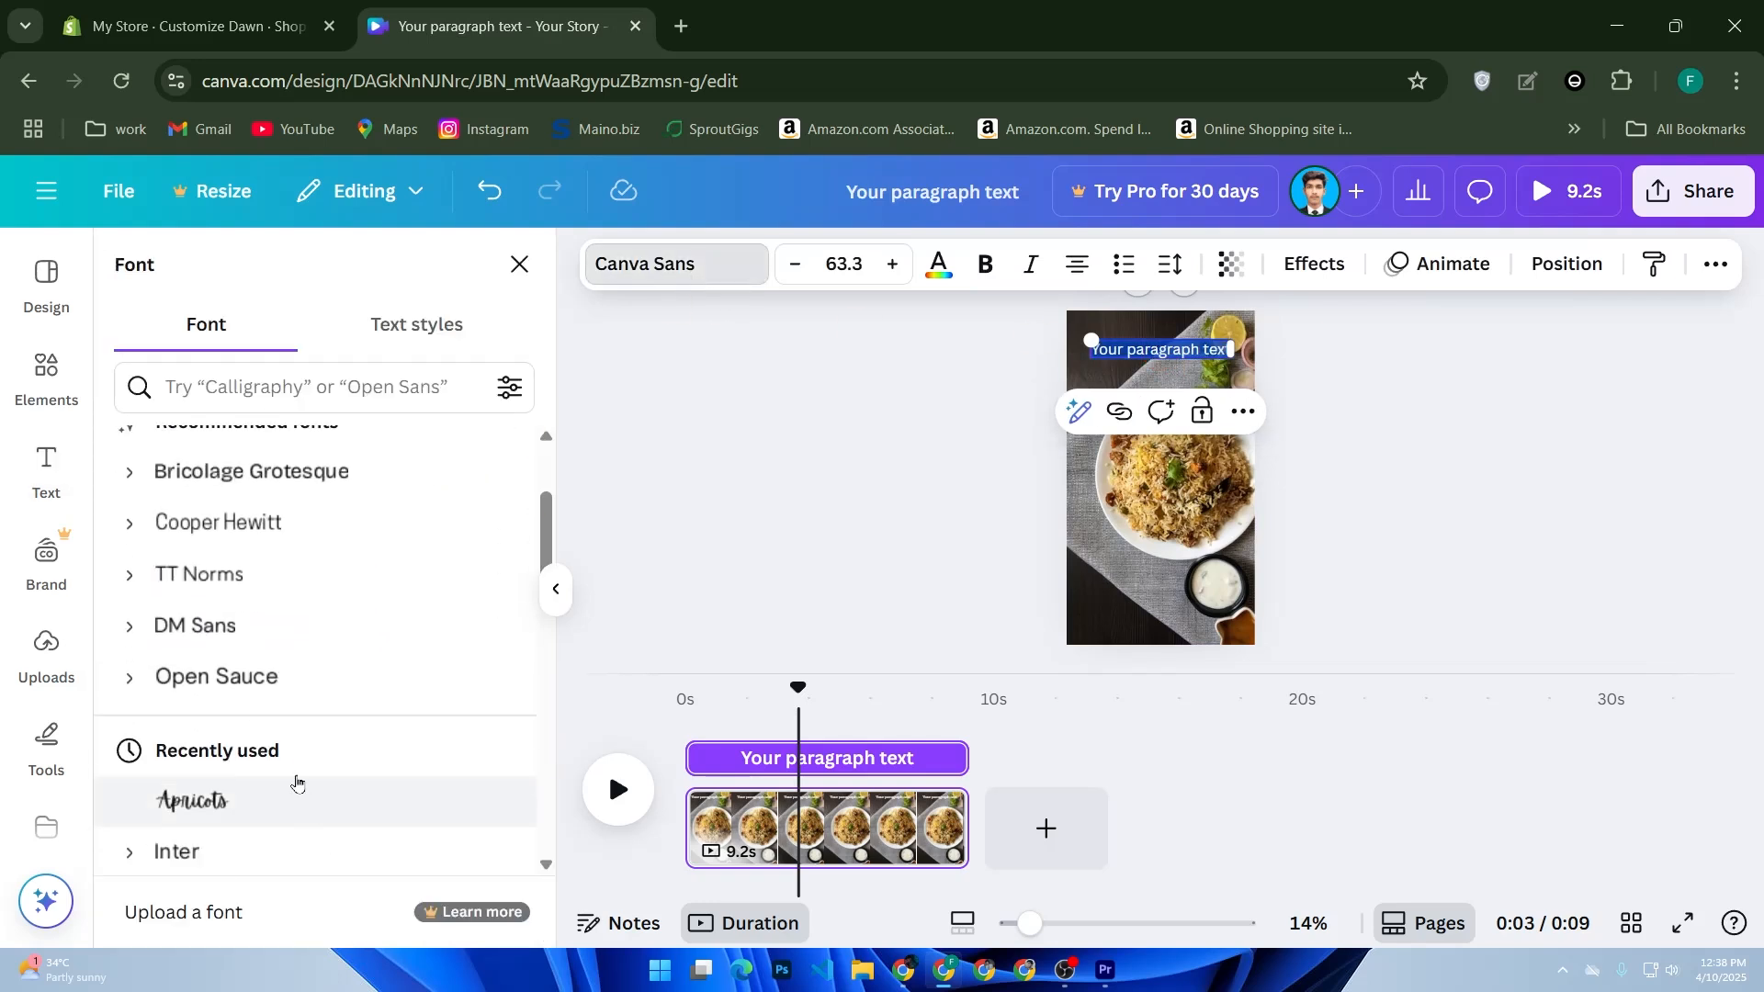
pyautogui.click(248, 802)
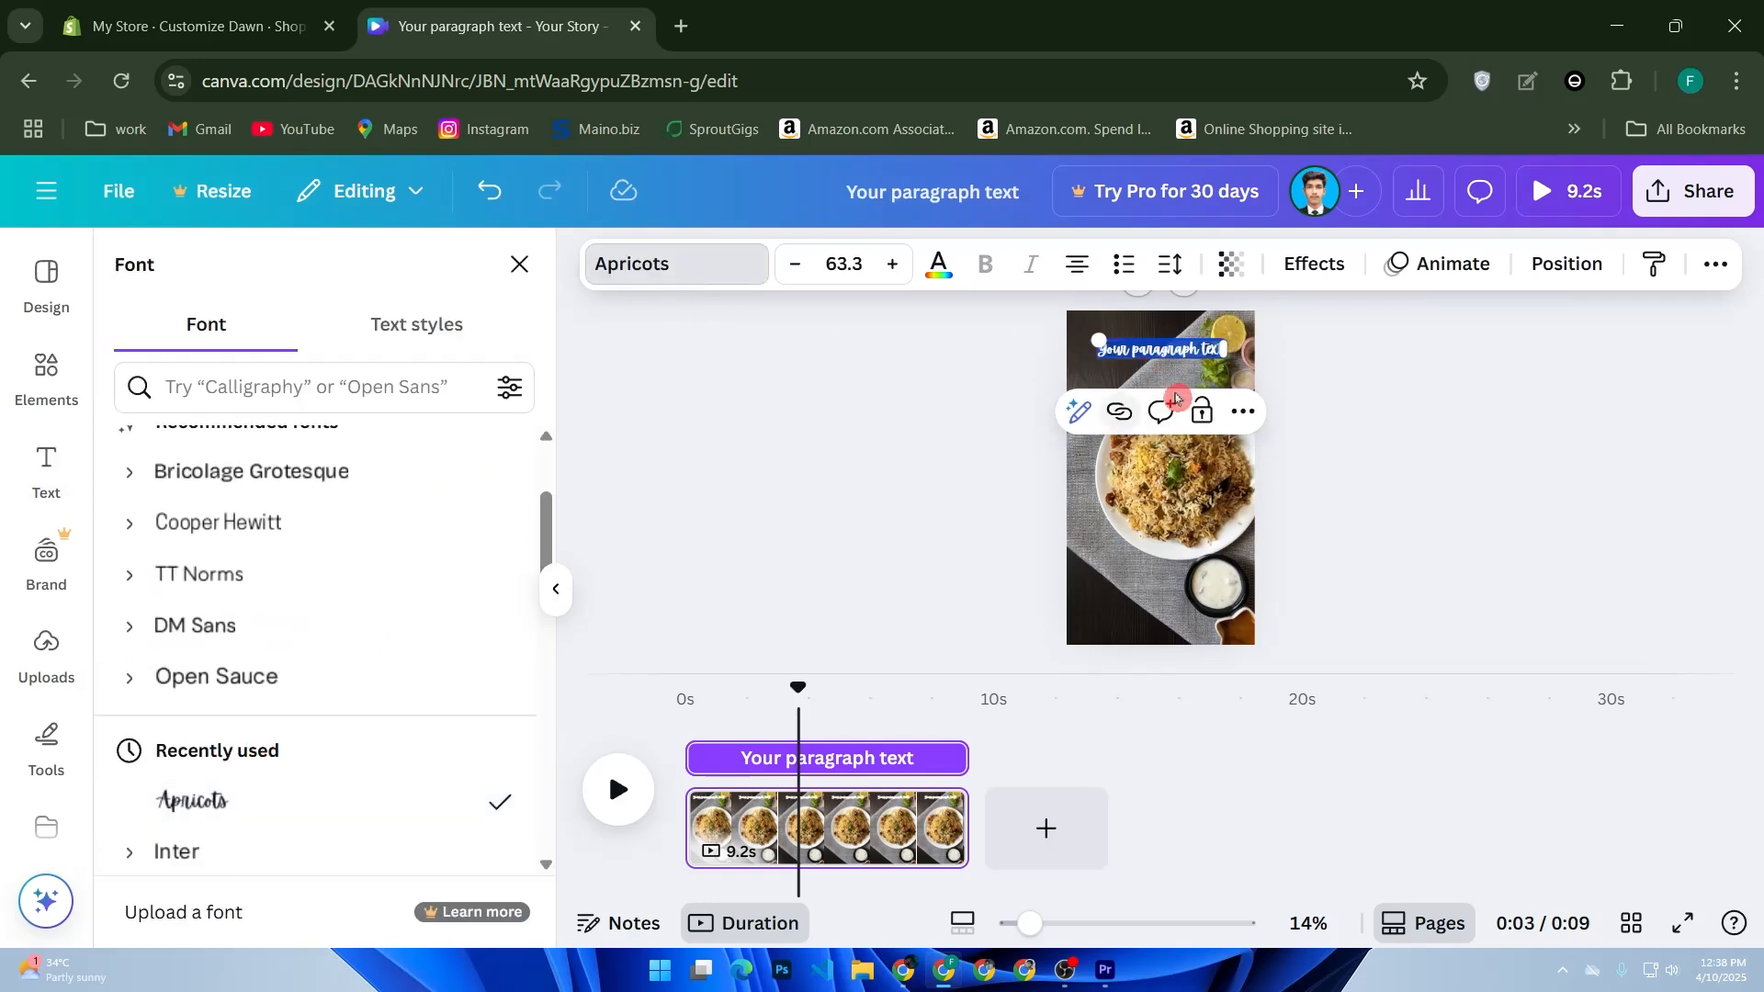
# Apply the Merge animation to the paragraph text.
pyautogui.click(1424, 278)
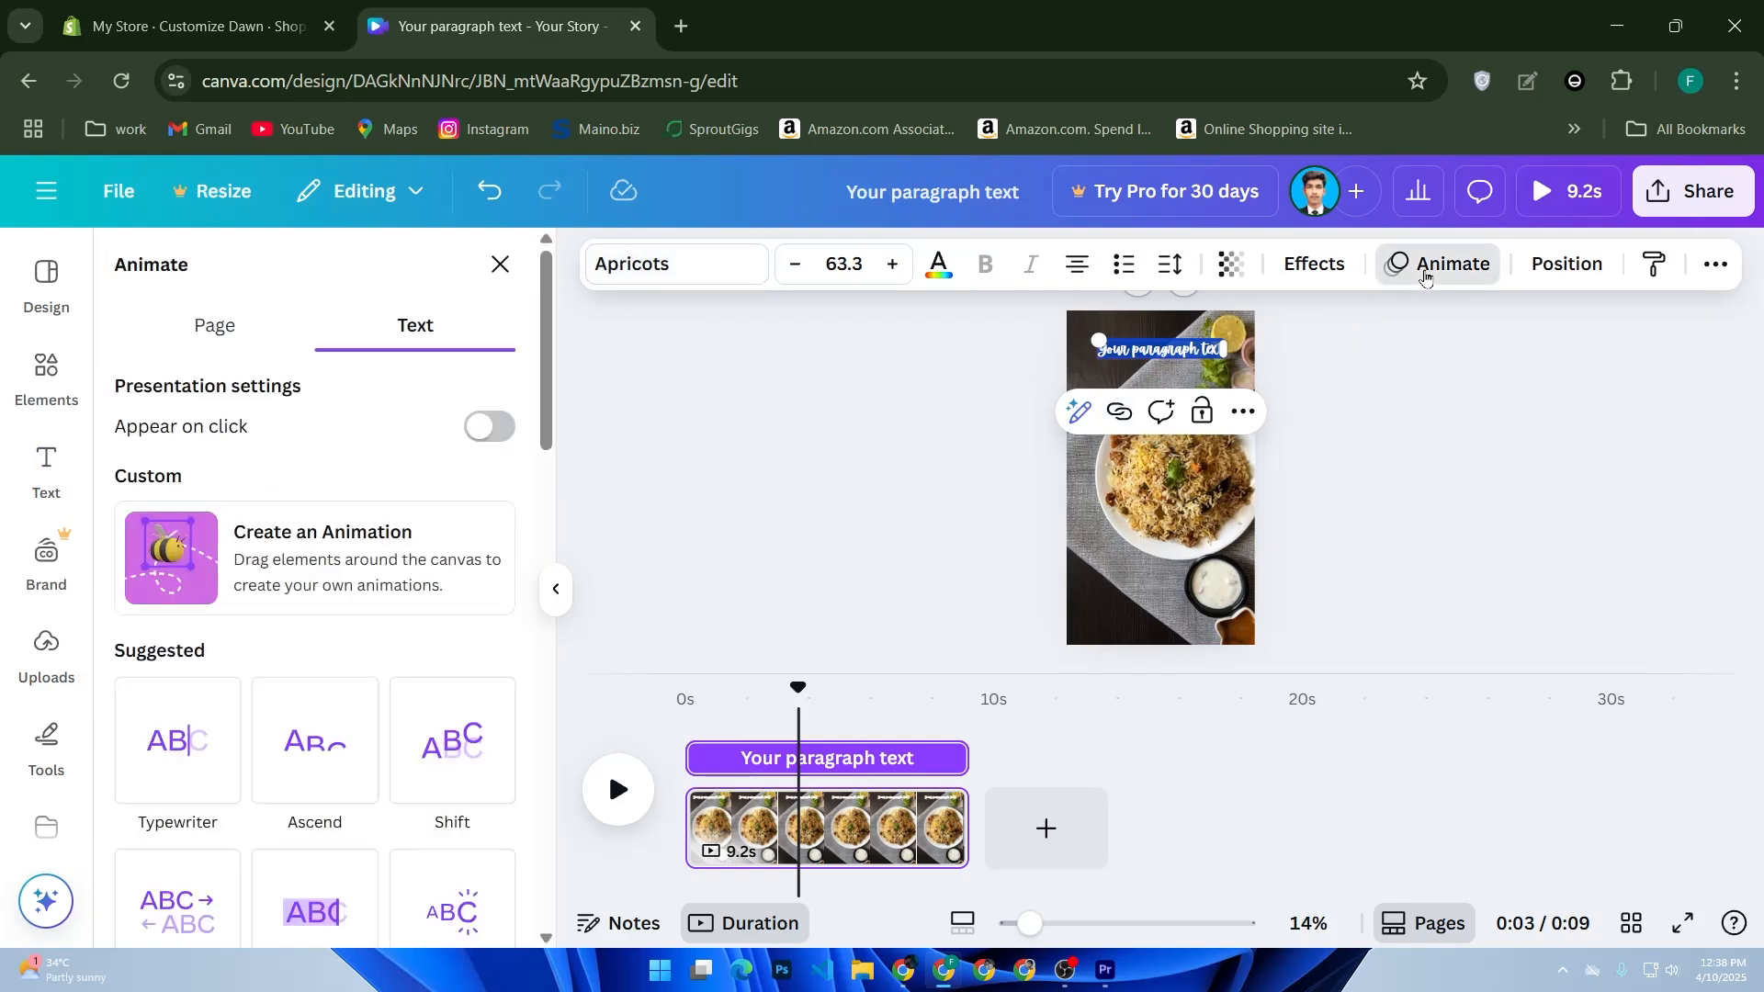
pyautogui.scroll(-4, 201, 591)
pyautogui.click(173, 561)
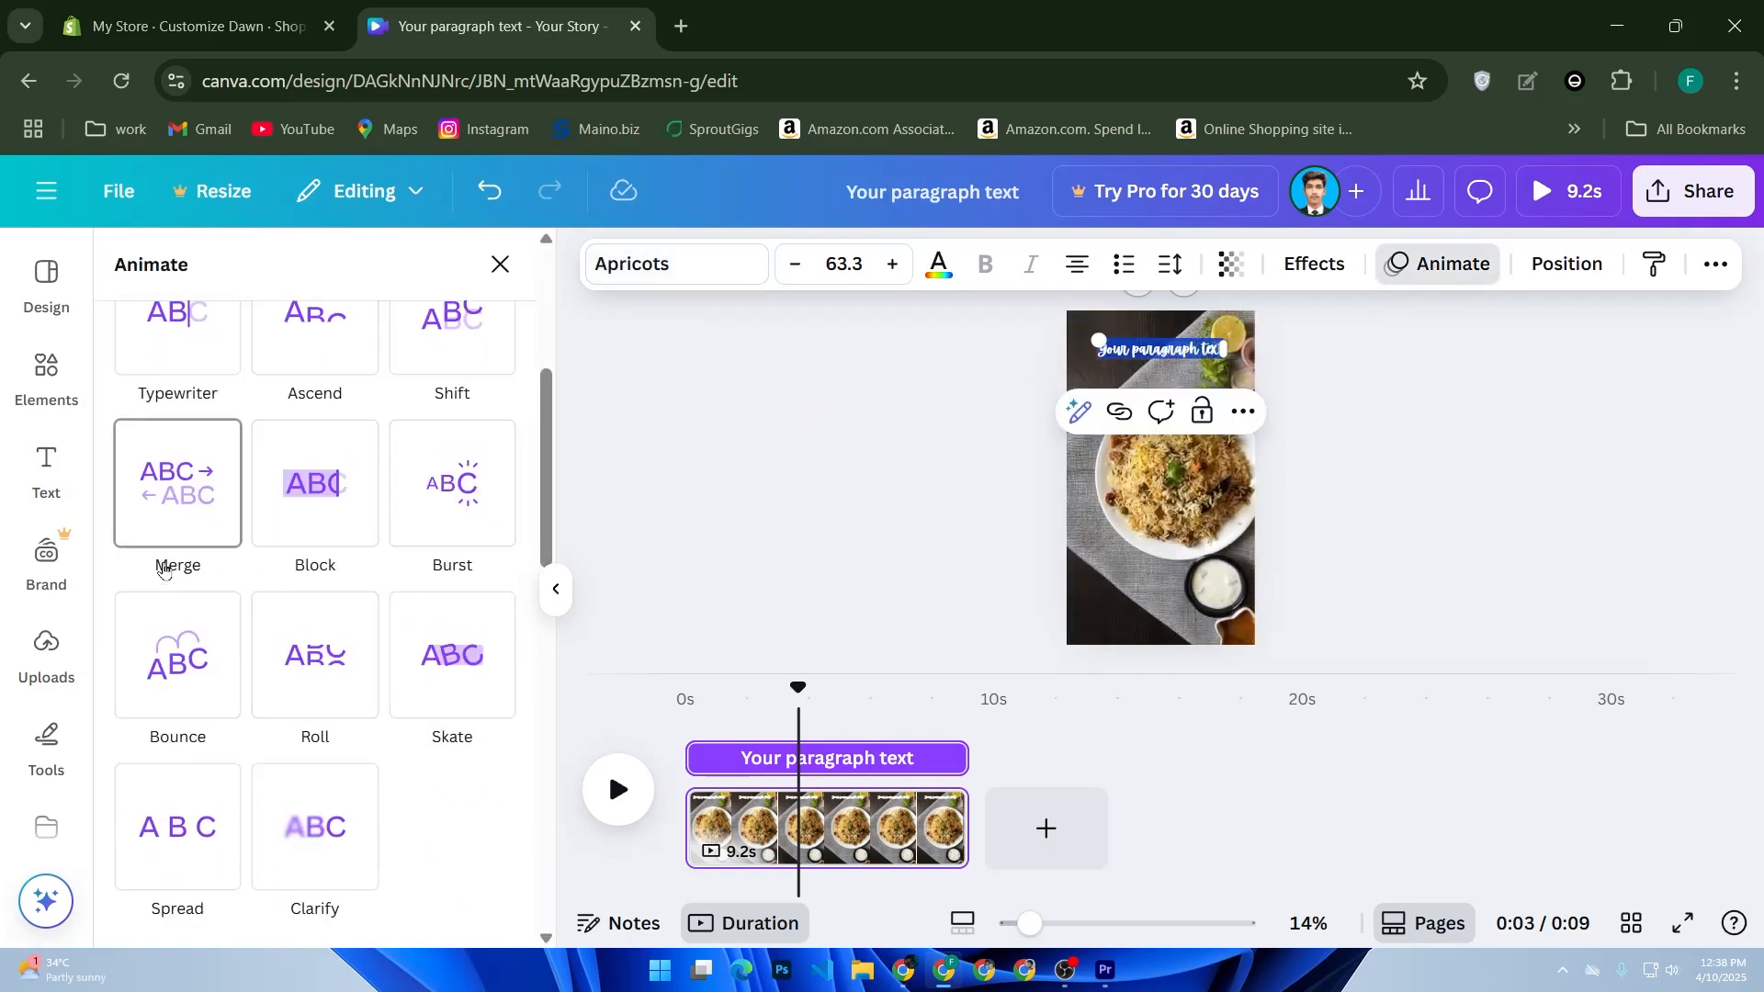
pyautogui.click(199, 529)
# Open the design's download settings and choose GIF as the file type.
pyautogui.moveTo(947, 972)
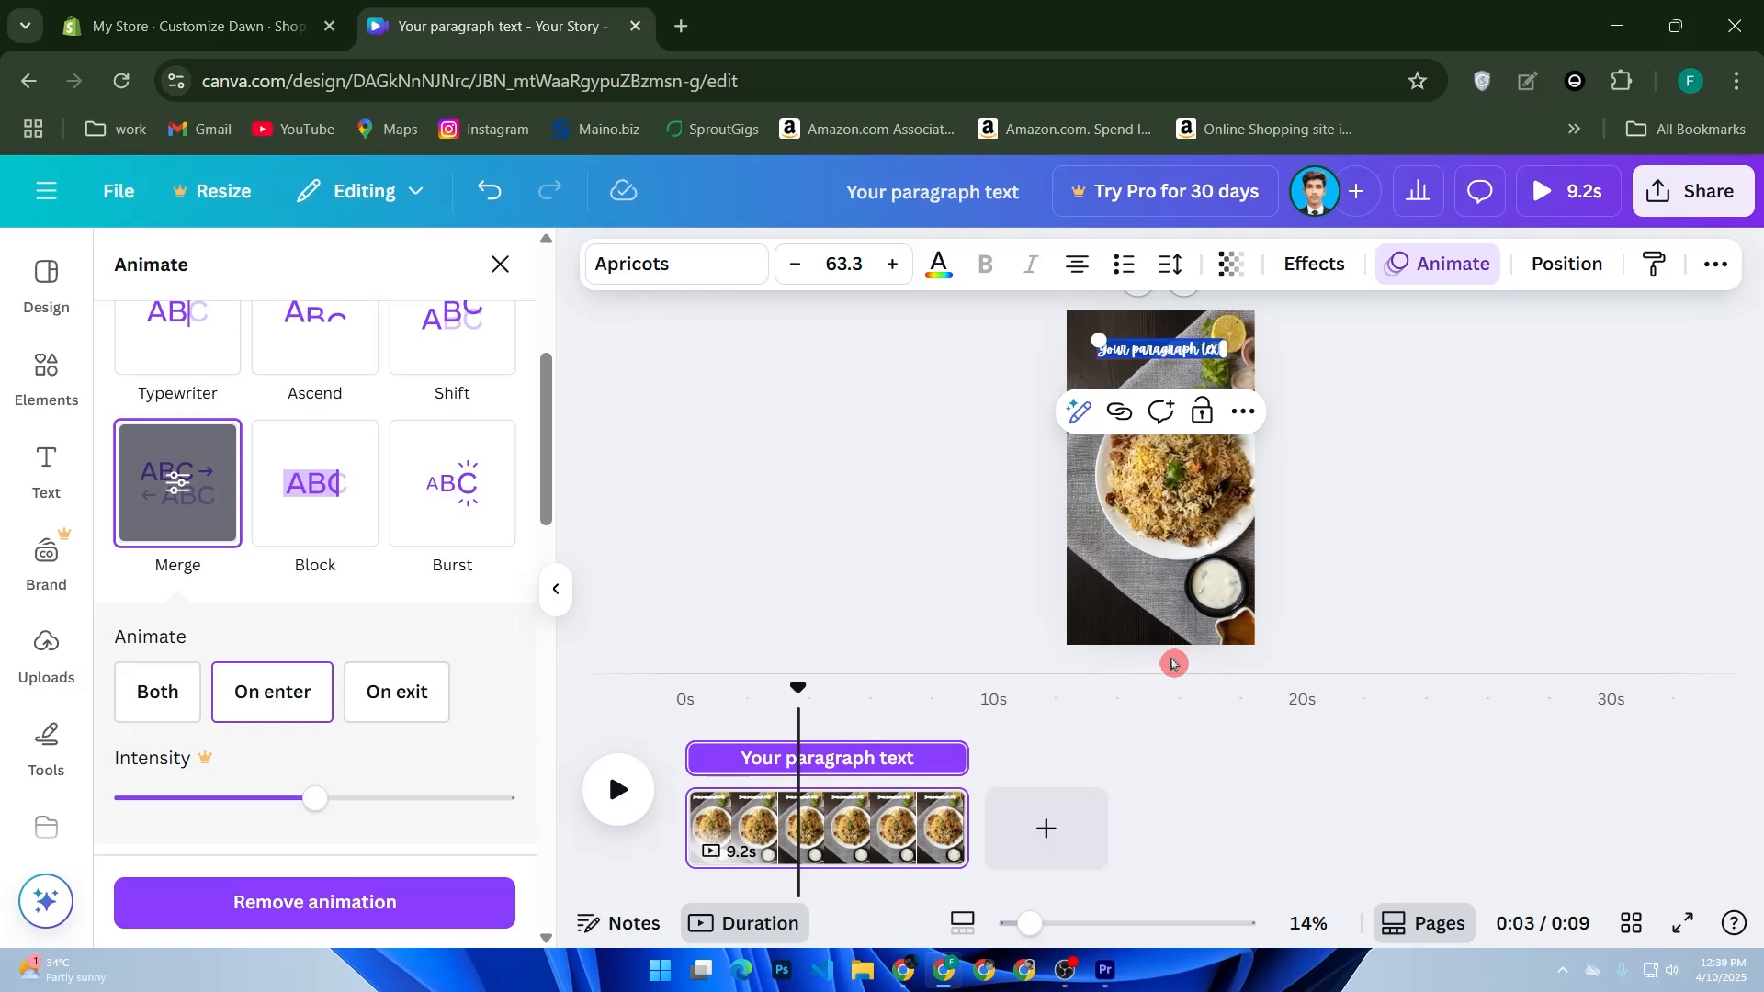
pyautogui.click(1698, 191)
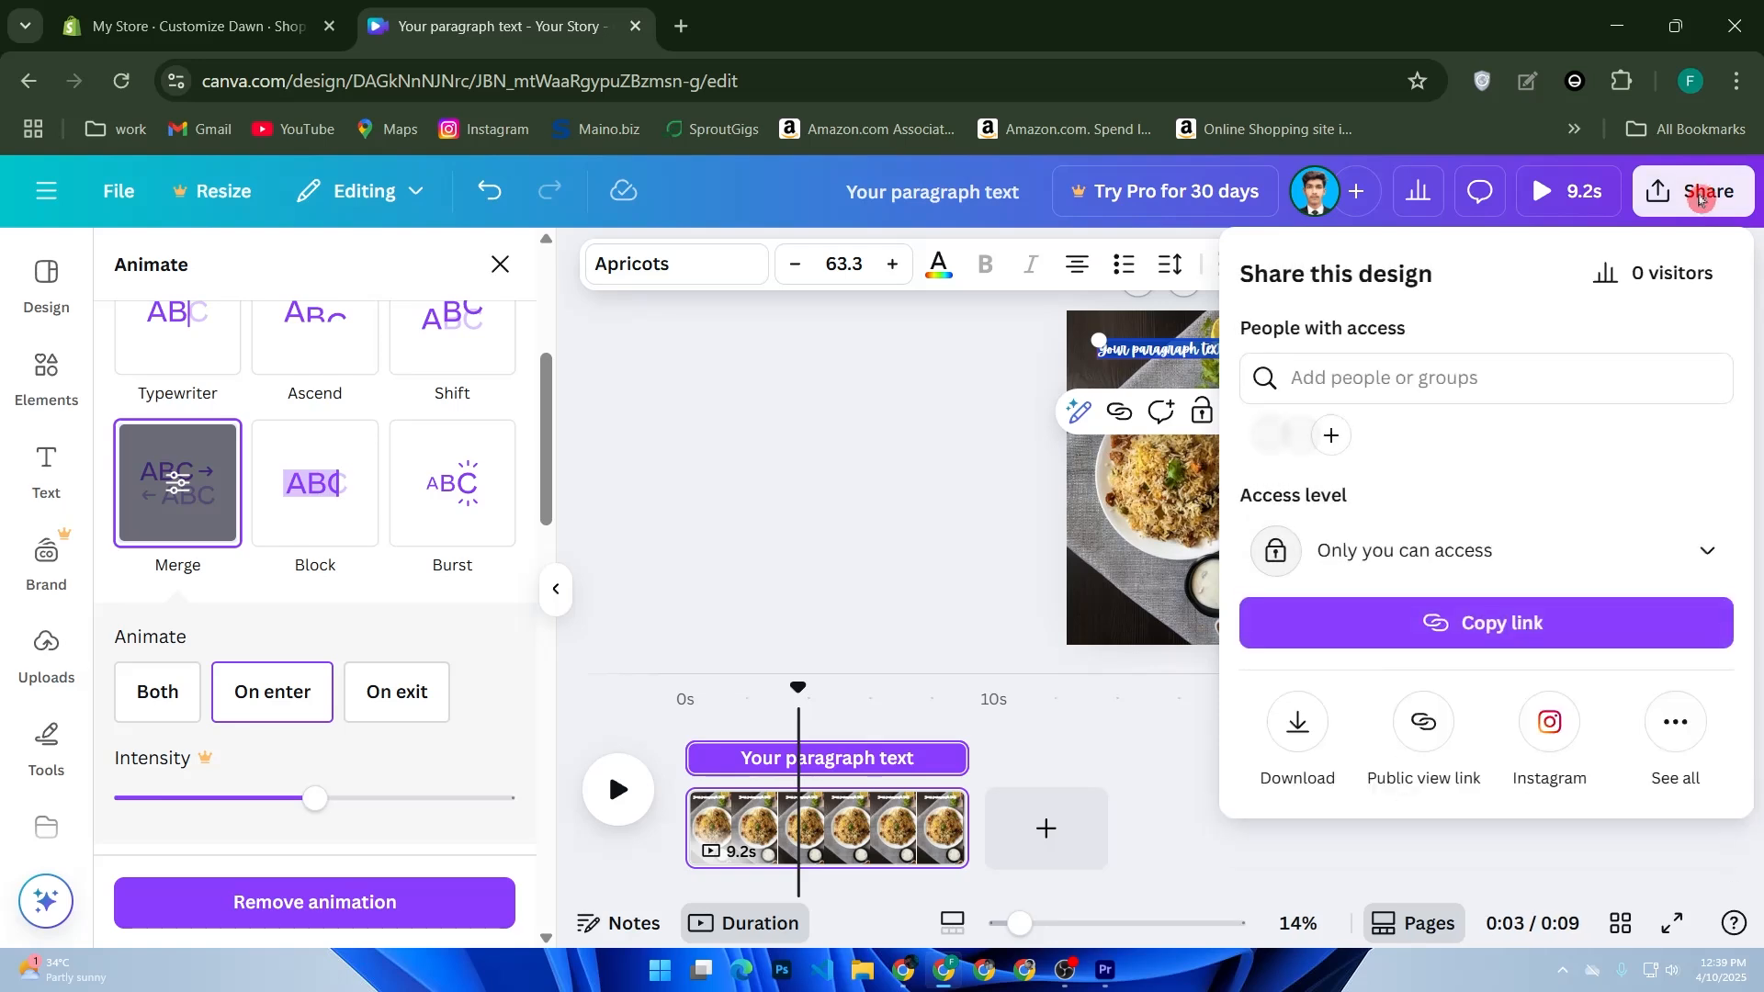
pyautogui.click(1296, 723)
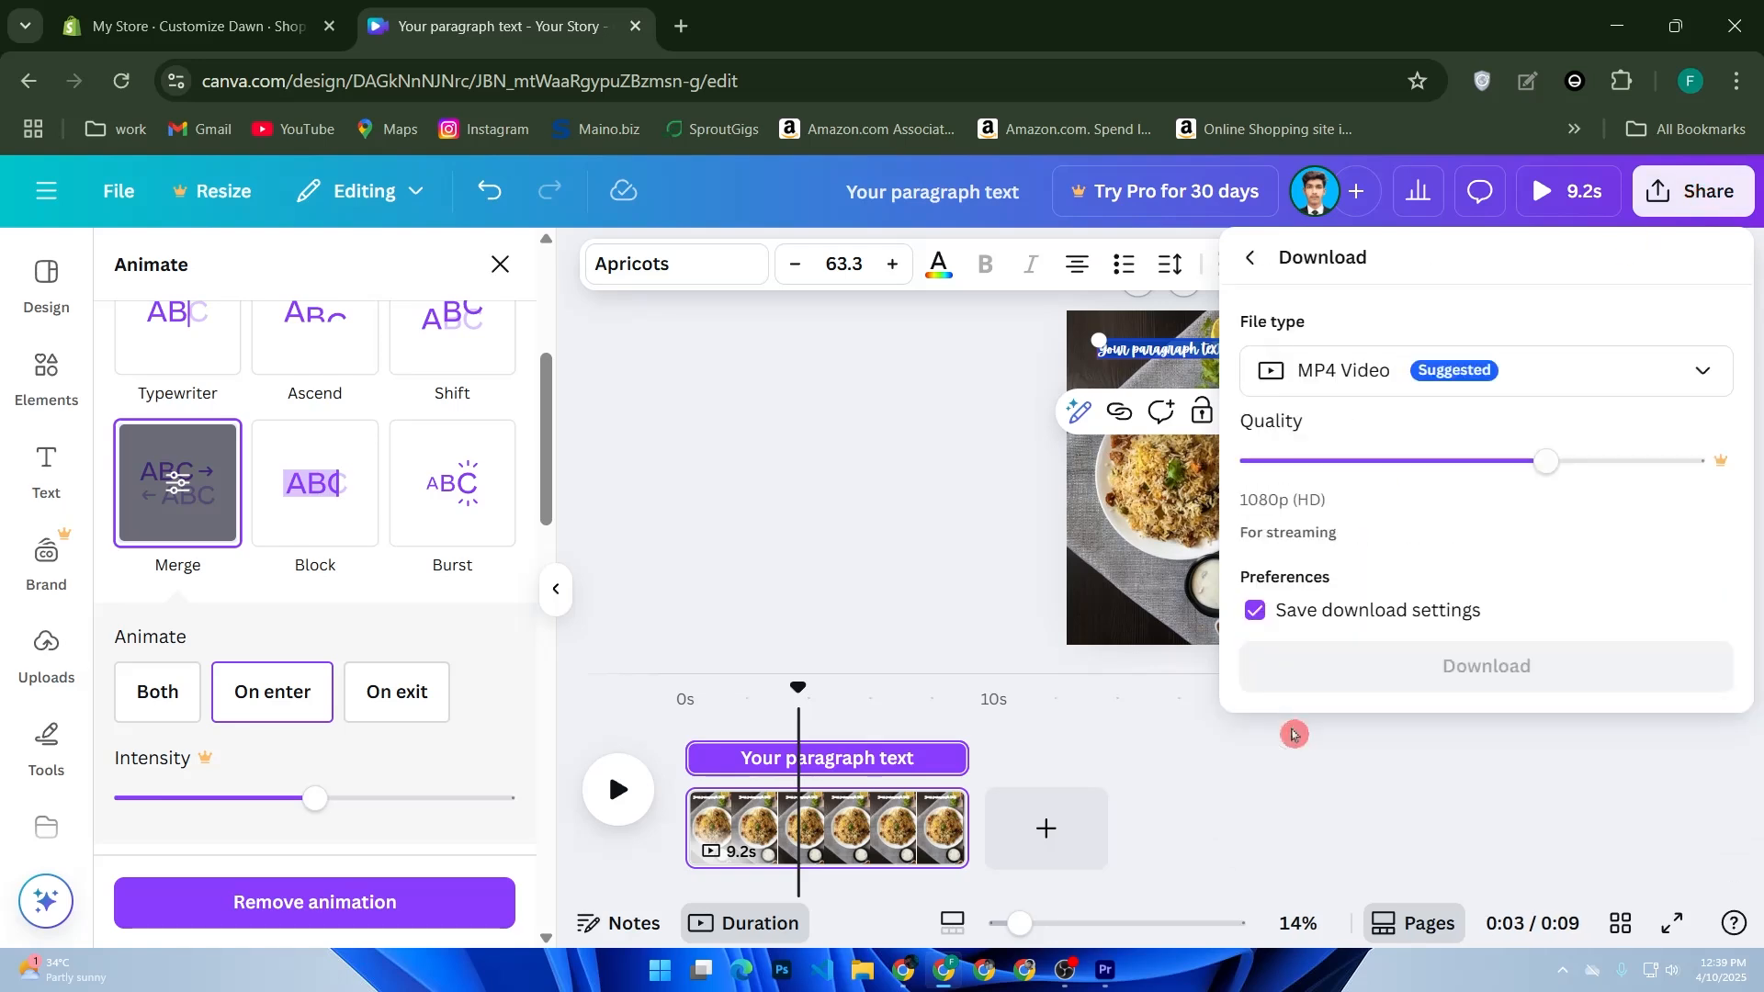
pyautogui.click(1356, 387)
pyautogui.scroll(-1, 1286, 551)
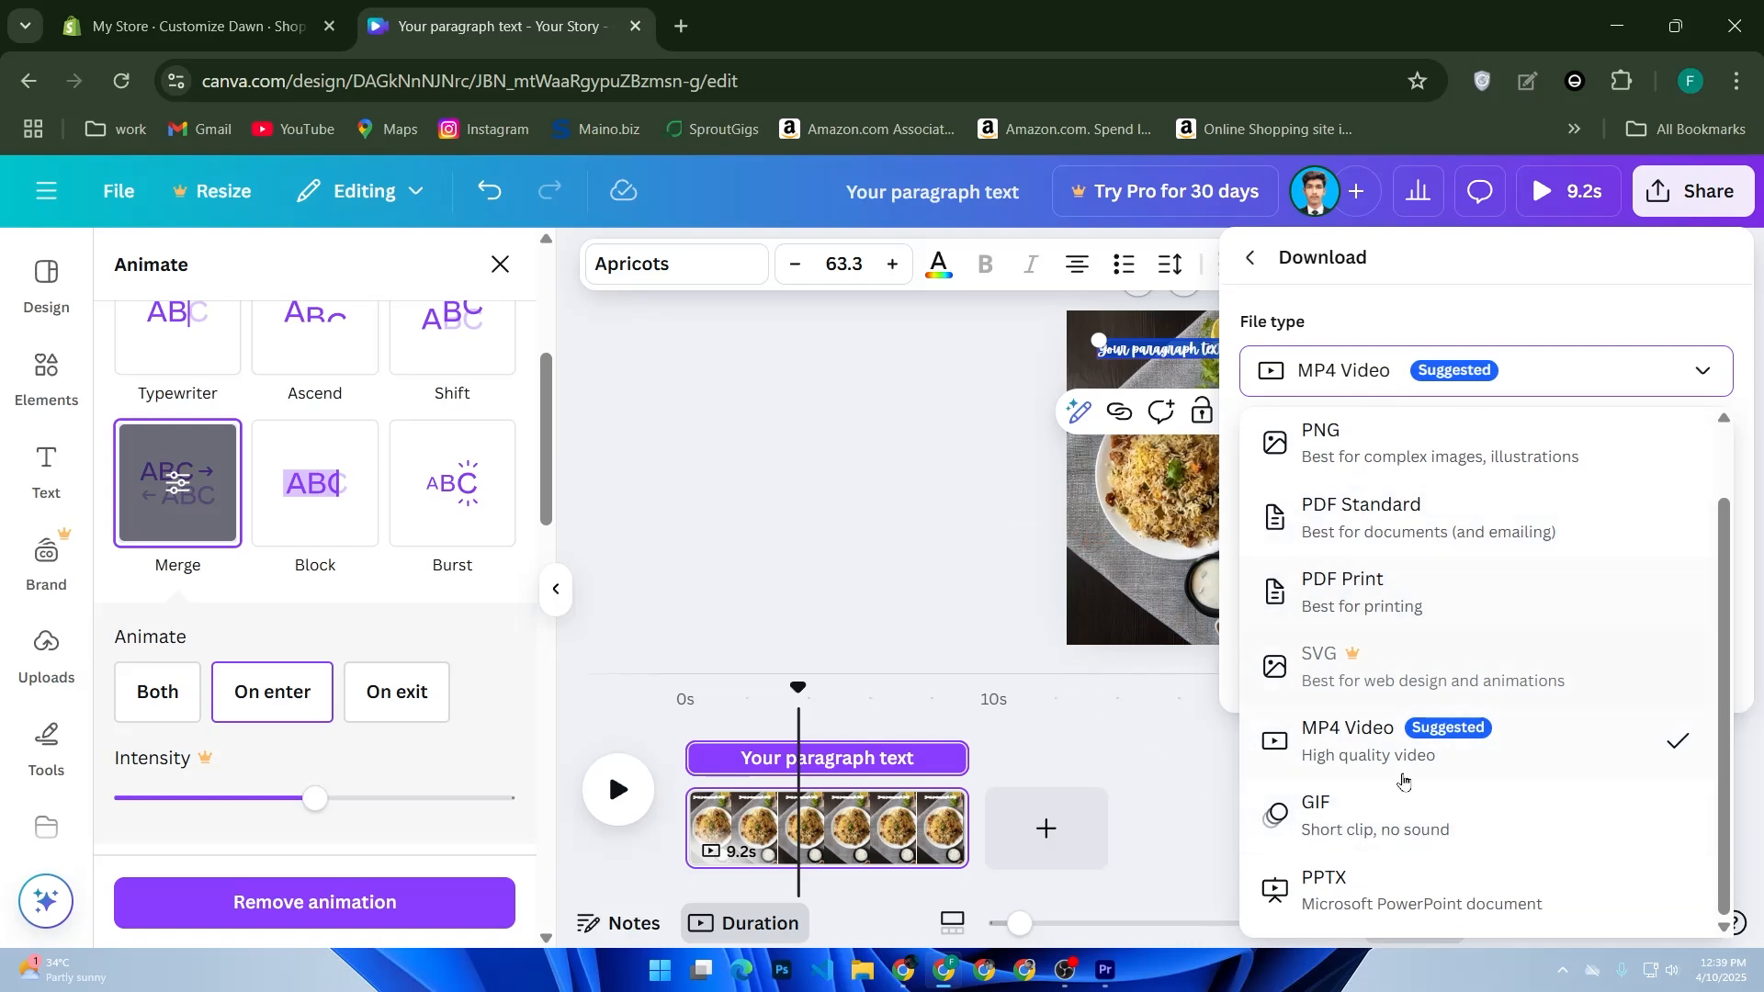
pyautogui.click(1397, 815)
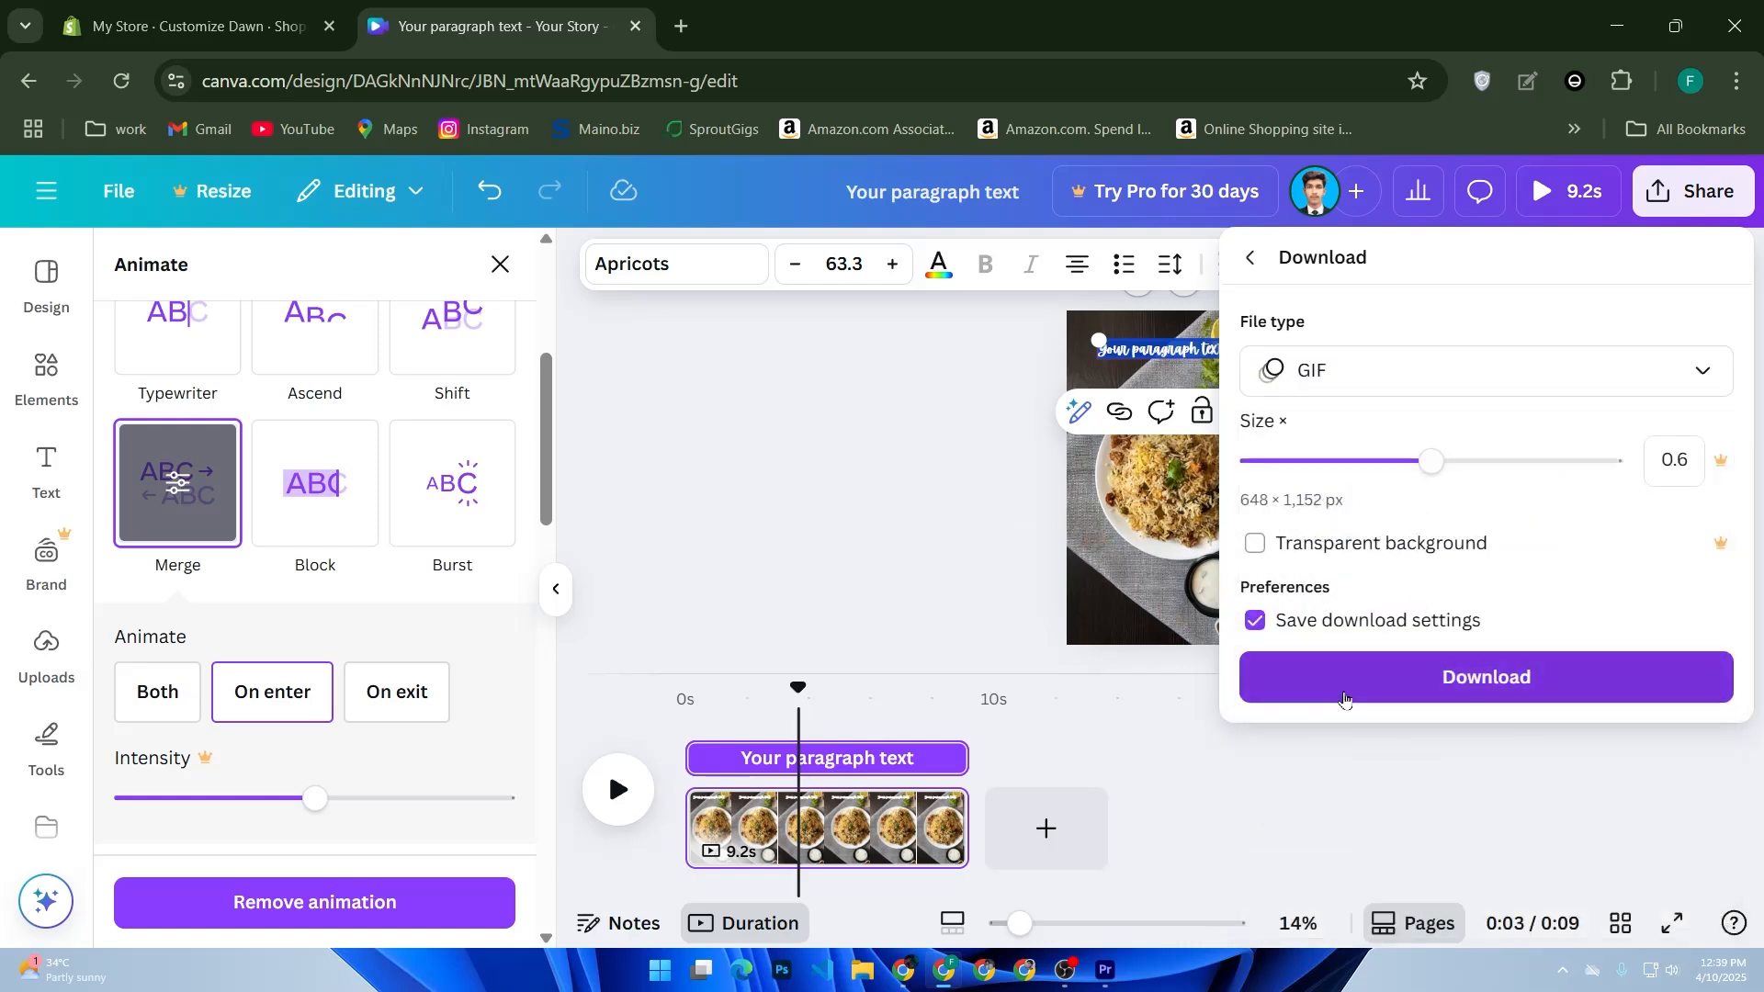